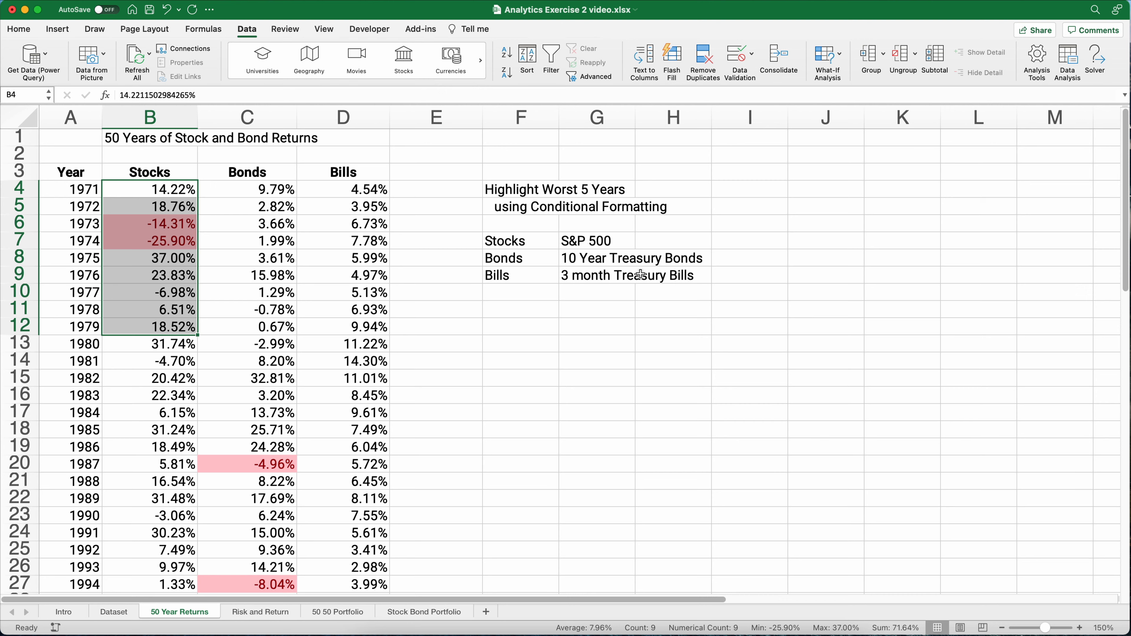
Step: Review the Bills, Stocks and Bonds return columns on the 50 Year Returns sheet
left_click_drag(363, 189, 355, 310)
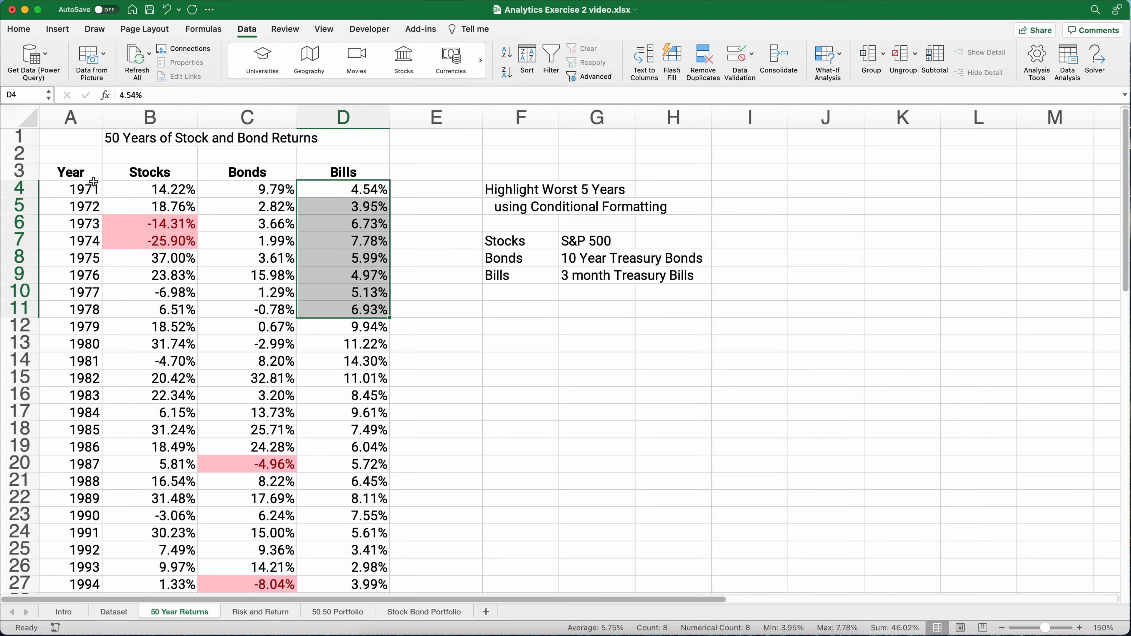
left_click_drag(134, 172, 151, 241)
left_click_drag(249, 180, 258, 242)
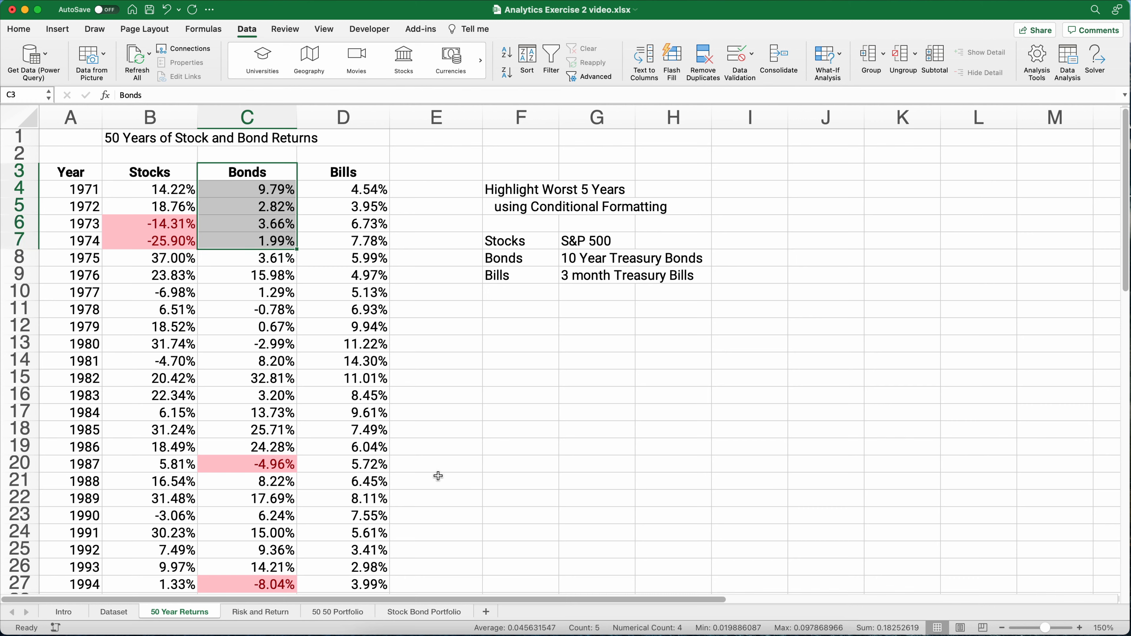
Step: Open the Stock Bond Portfolio sheet and examine the initial investment, the Stock and Bond % cell, and the Stocks % list in K1:K7
left_click(426, 614)
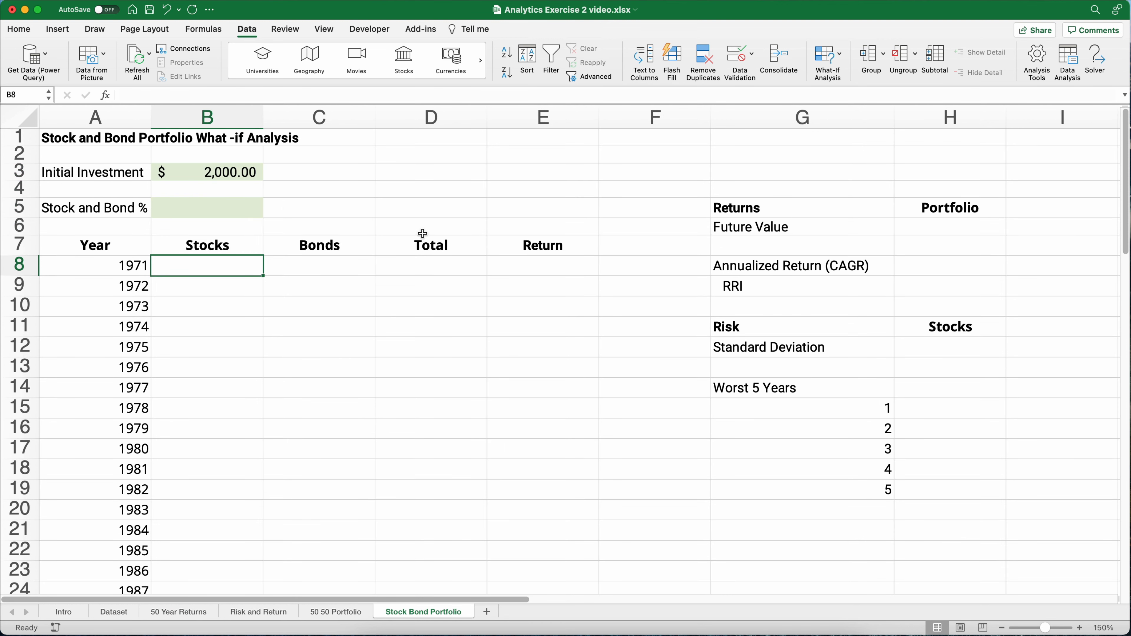
left_click(192, 179)
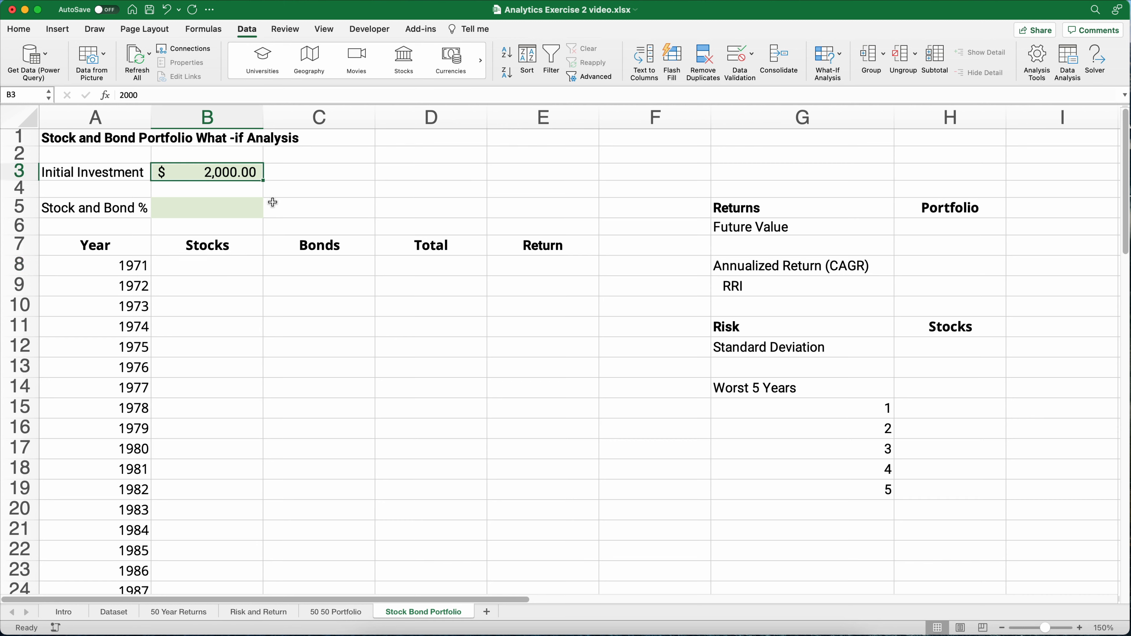
left_click(196, 206)
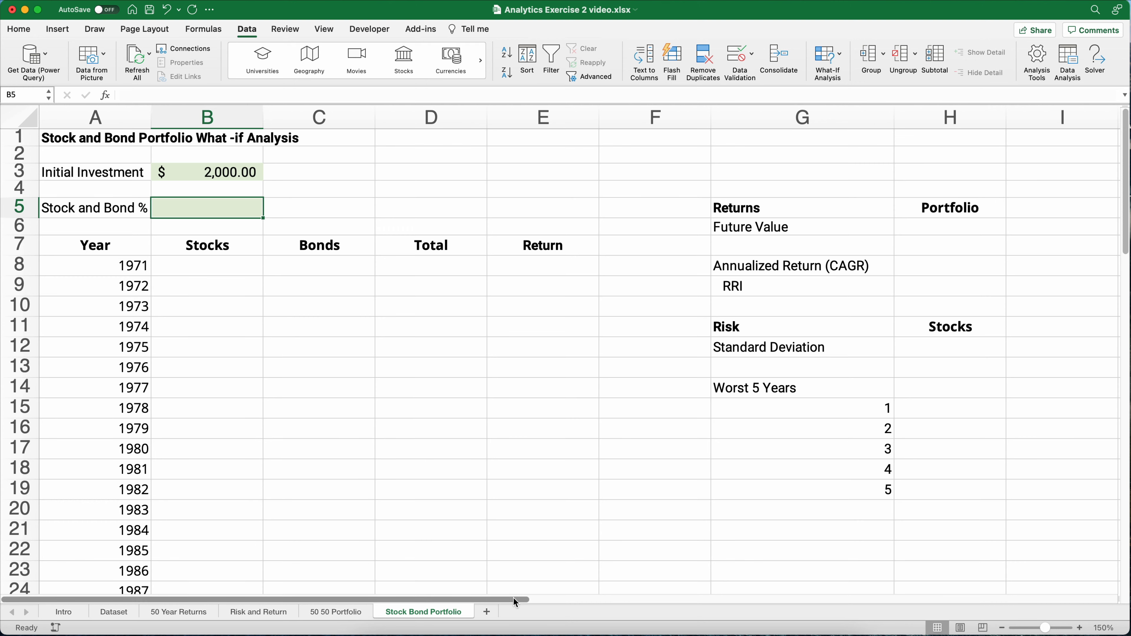
left_click_drag(514, 598, 761, 602)
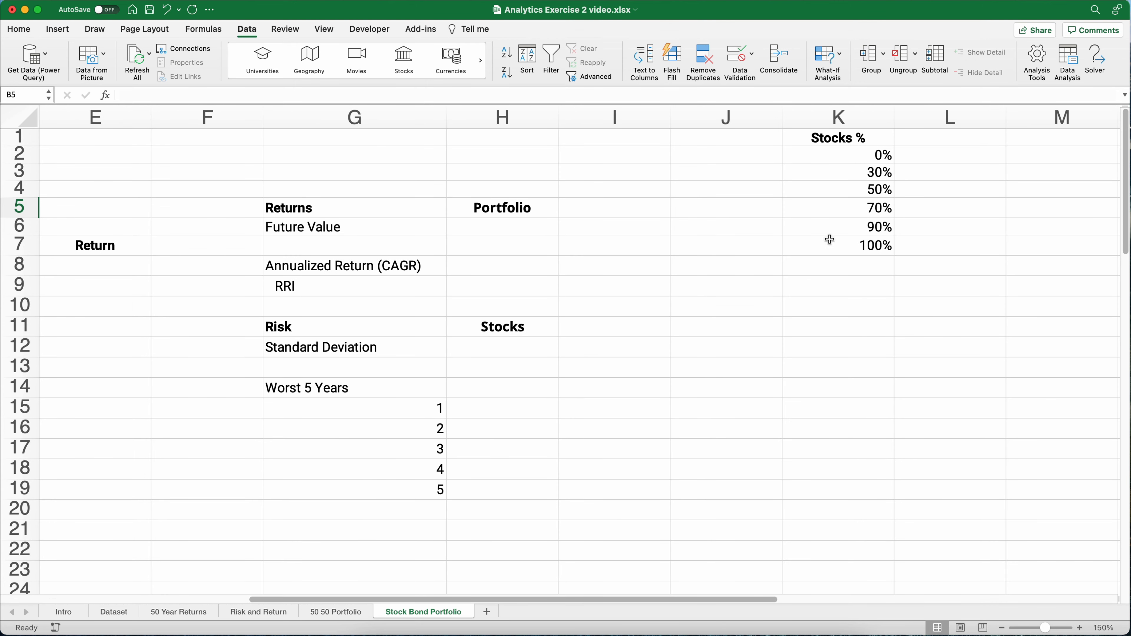
left_click_drag(833, 143, 841, 242)
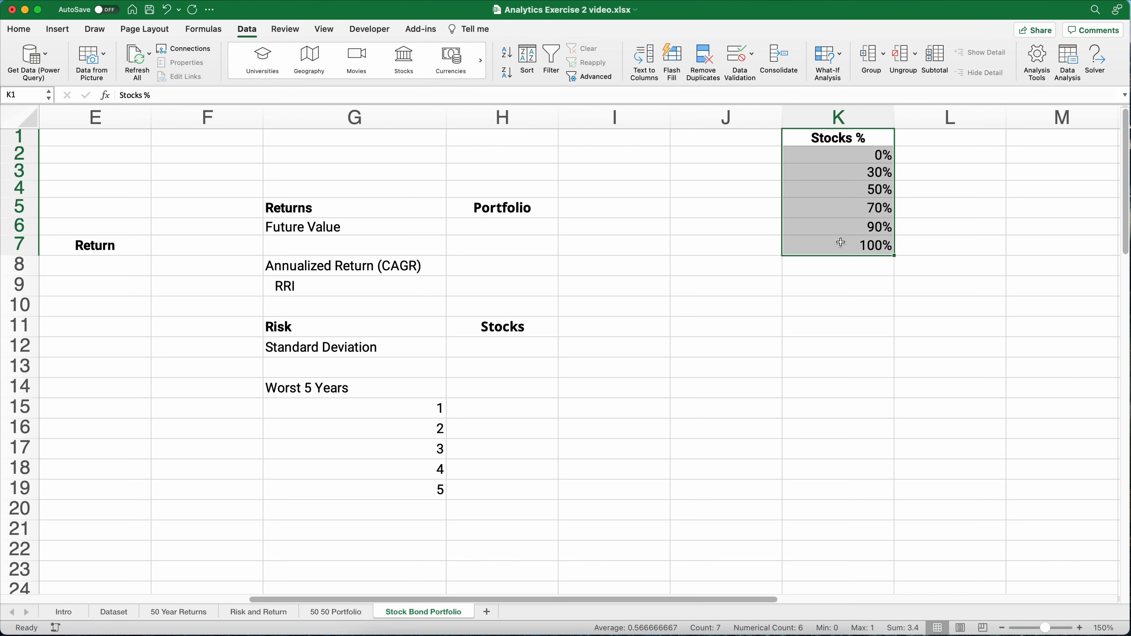
left_click_drag(683, 595, 335, 571)
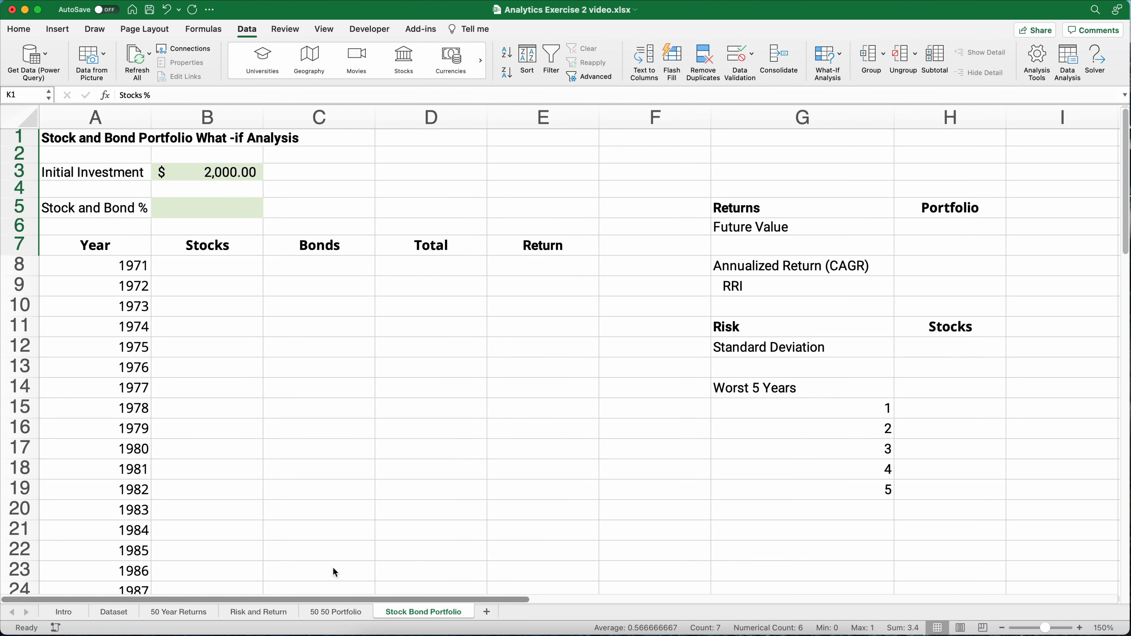
Step: Add data validation to the Stock and Bond % cell B5, allowing a list with in-cell dropdown sourced from =$K$2:$K$7
left_click(231, 214)
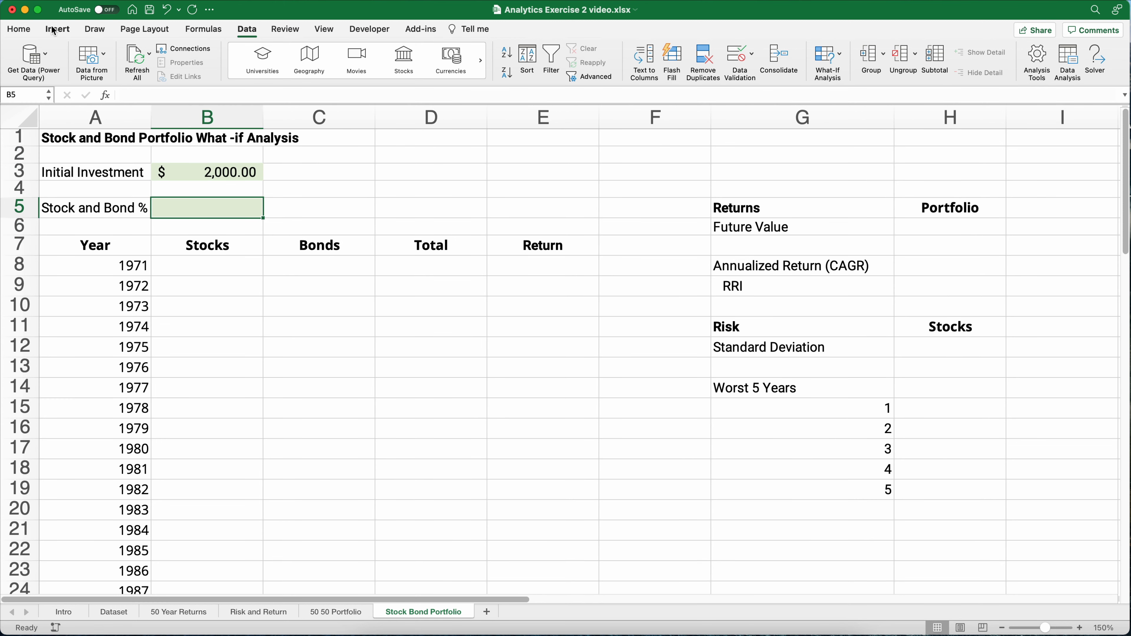
left_click(247, 29)
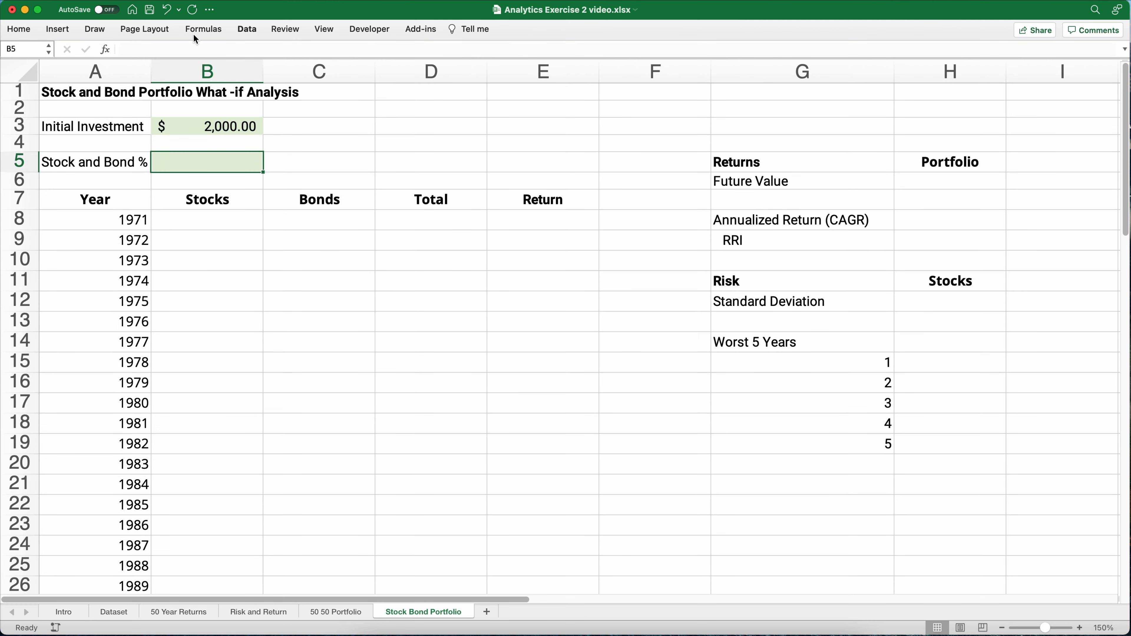
left_click(246, 30)
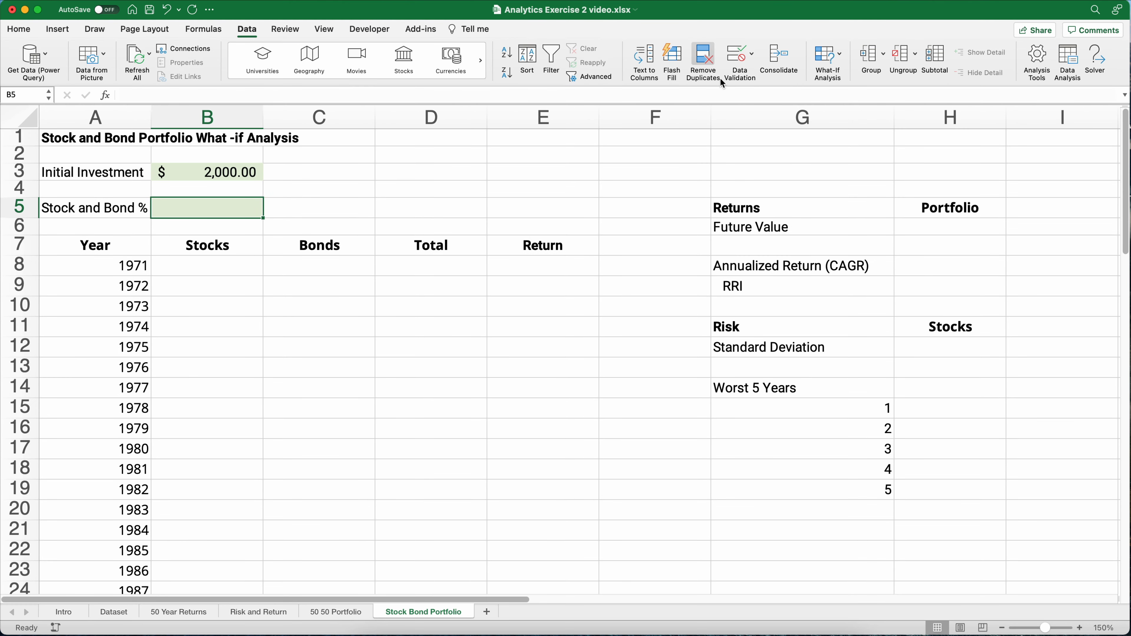
left_click(753, 55)
left_click(765, 77)
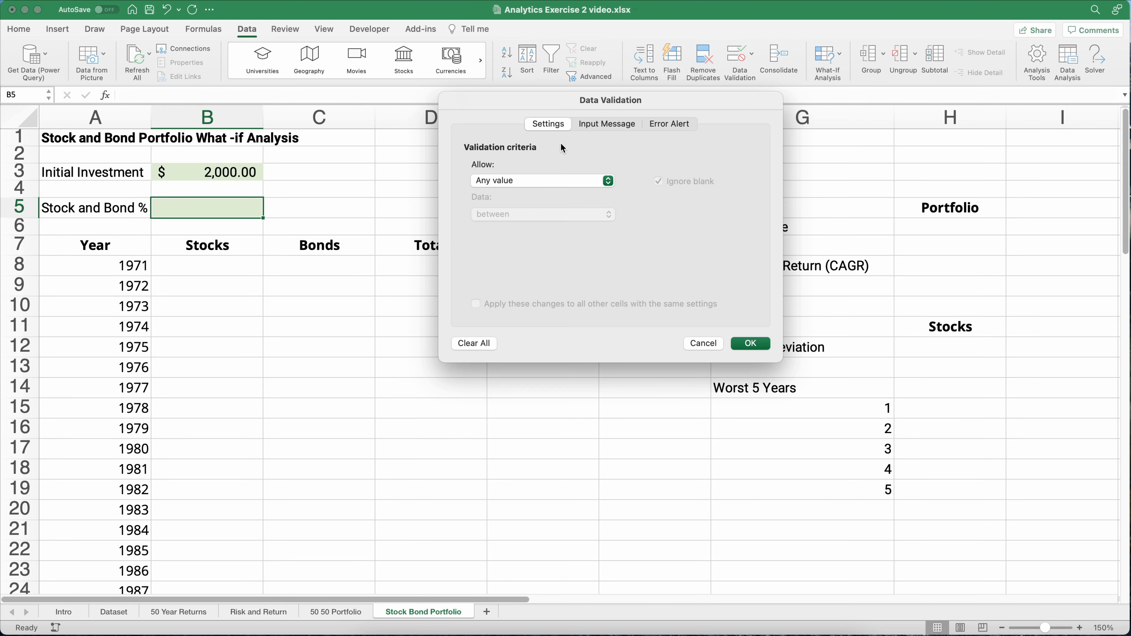
left_click(521, 180)
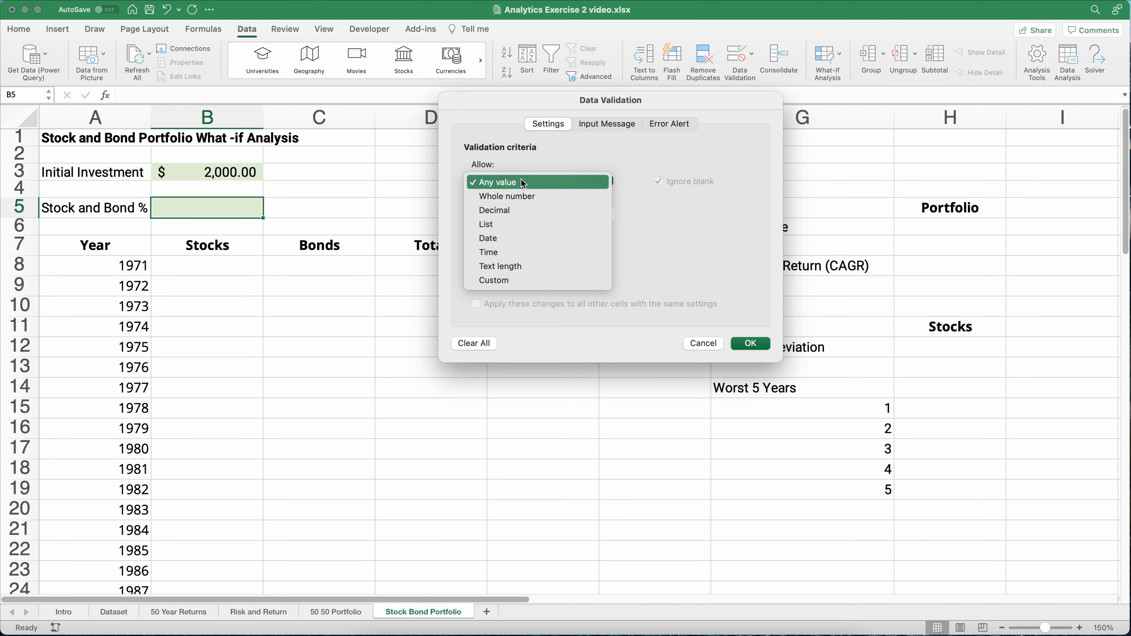
left_click(501, 229)
left_click(491, 248)
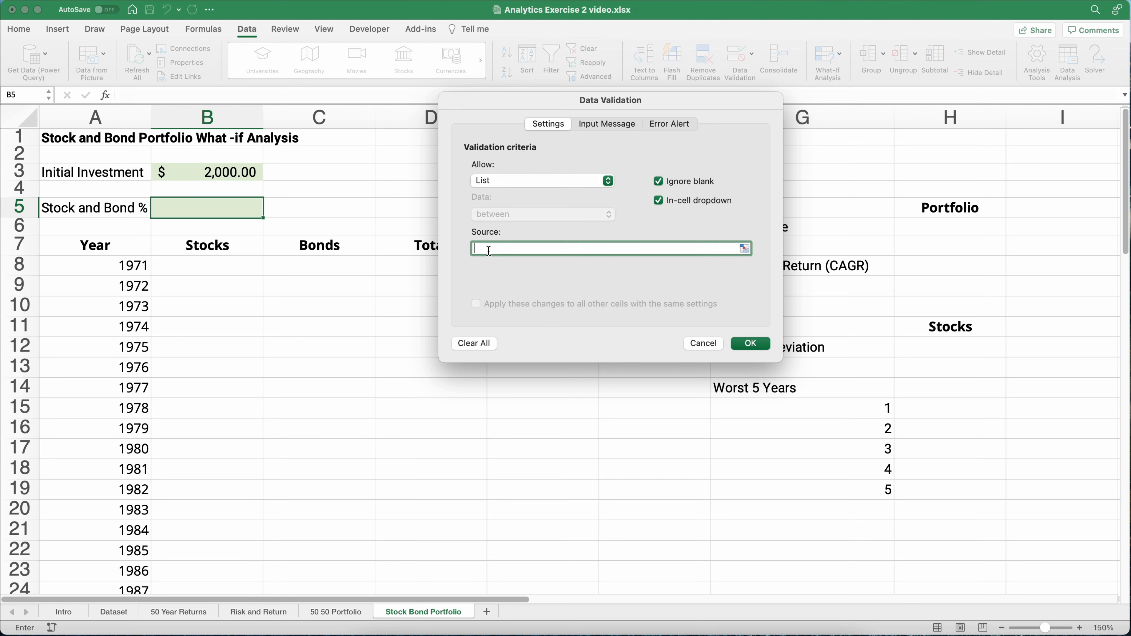
left_click_drag(503, 598, 732, 591)
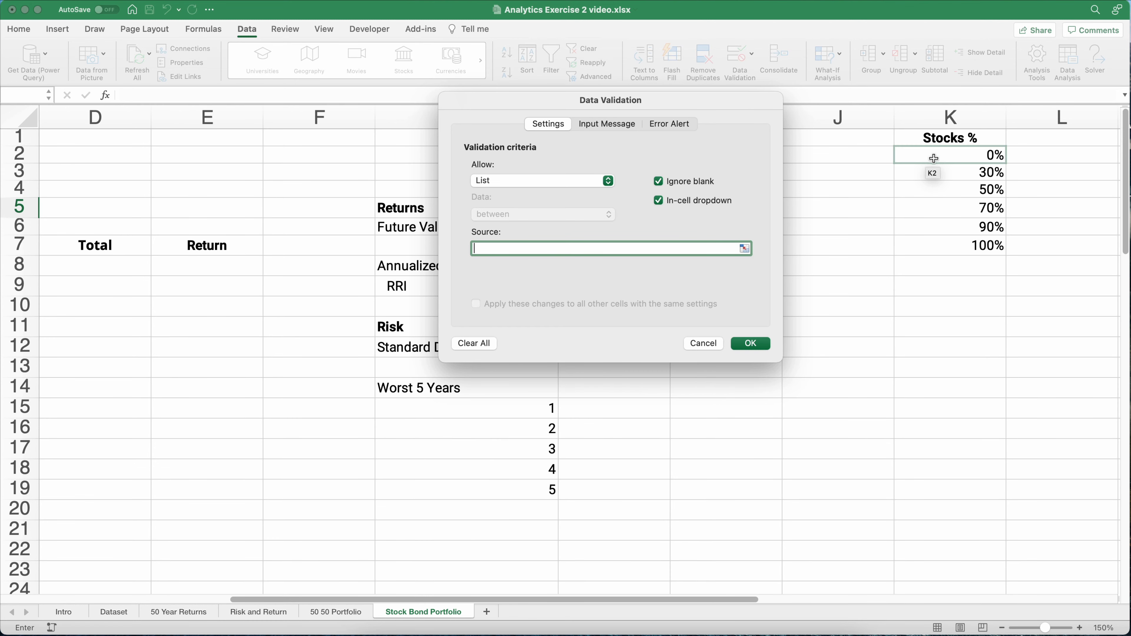
left_click_drag(932, 163, 939, 239)
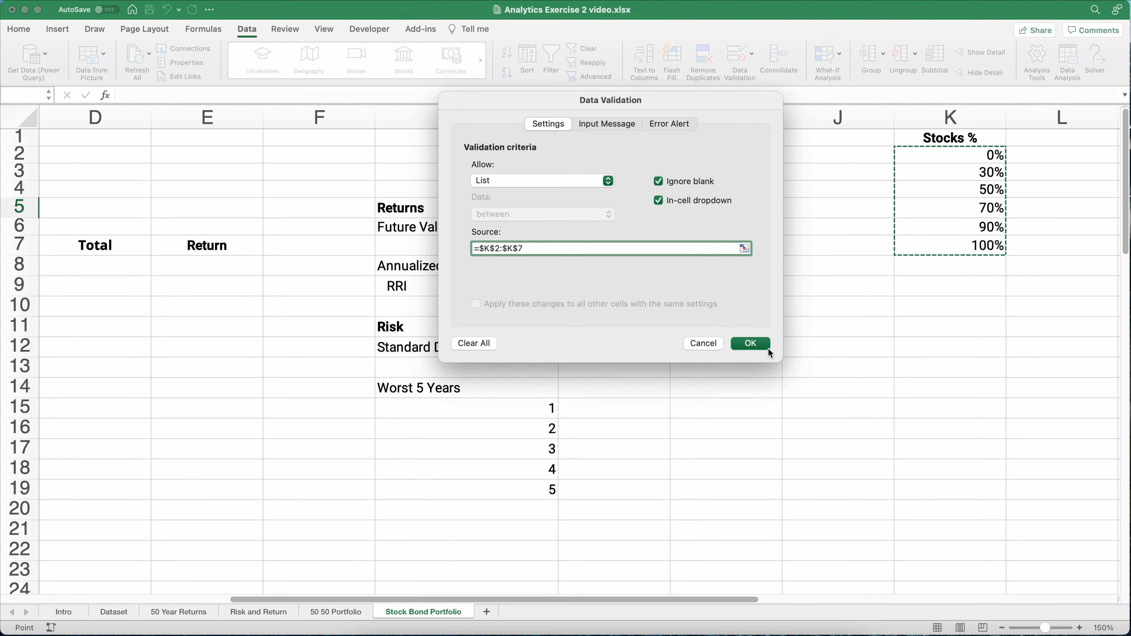
left_click(752, 344)
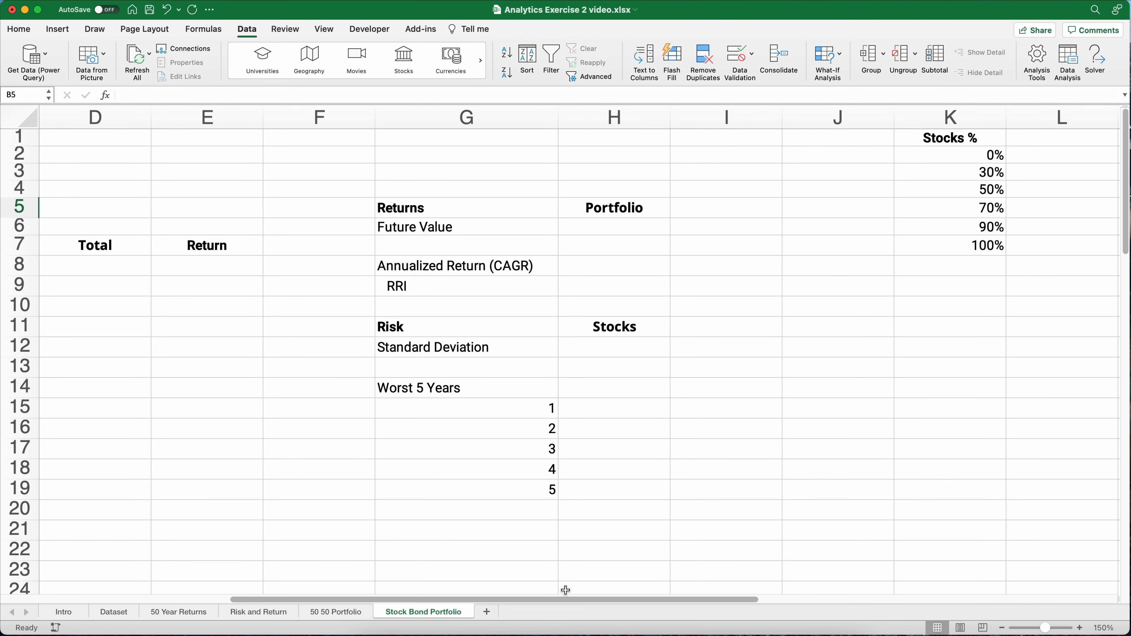
Step: Try 0% and 100% from the validation list in B5, and settle on 50% as the stock percentage
left_click_drag(557, 596, 236, 581)
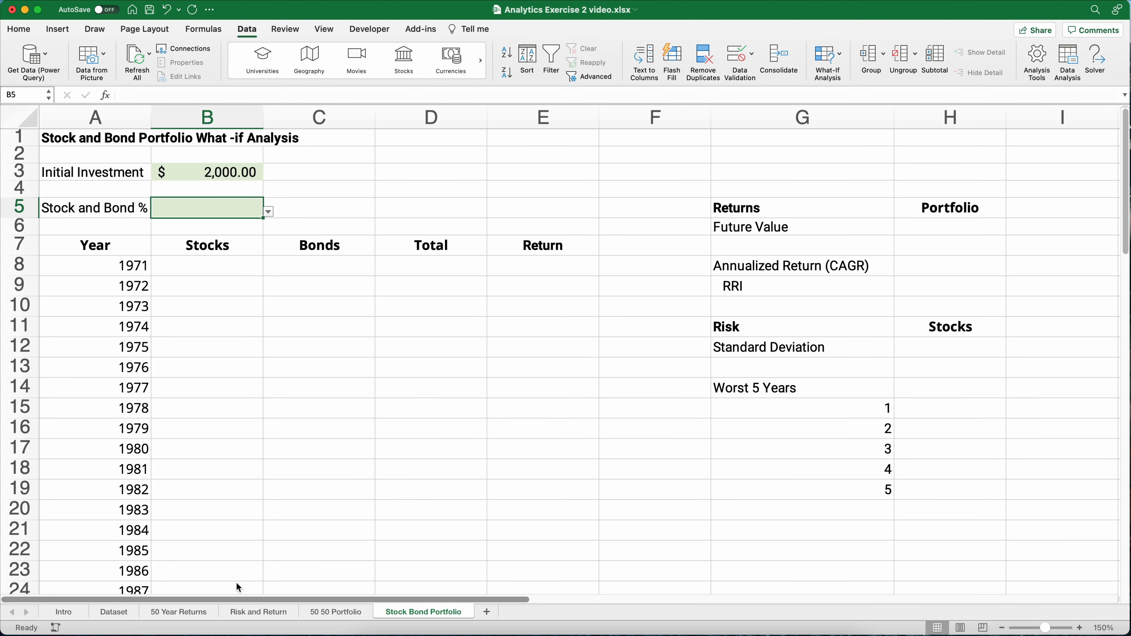
left_click(269, 212)
left_click(179, 228)
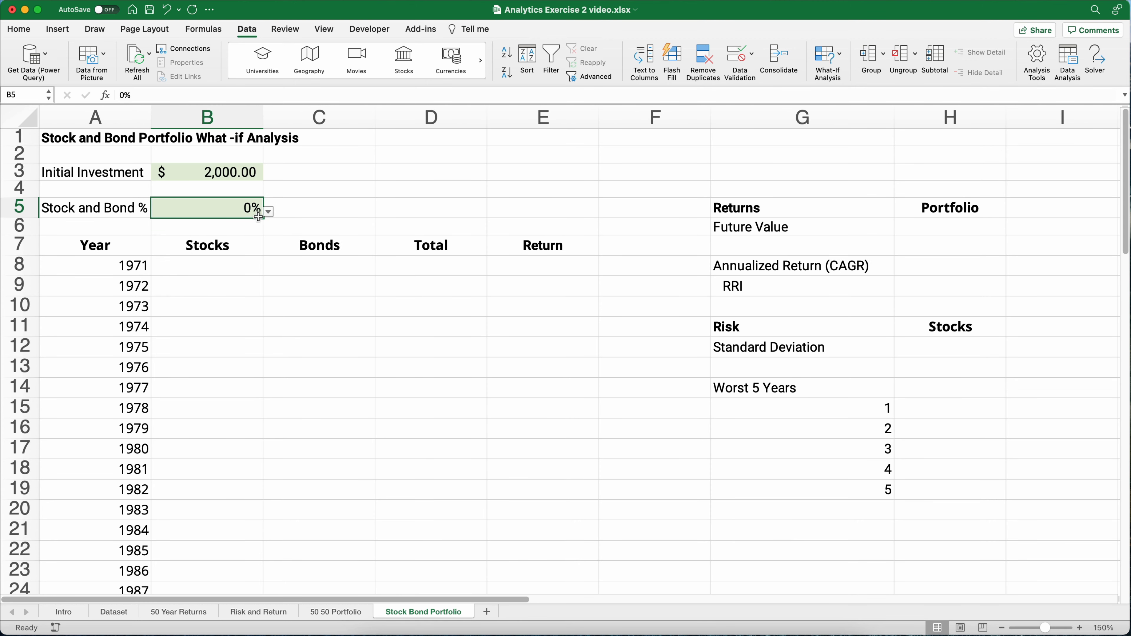
left_click(269, 211)
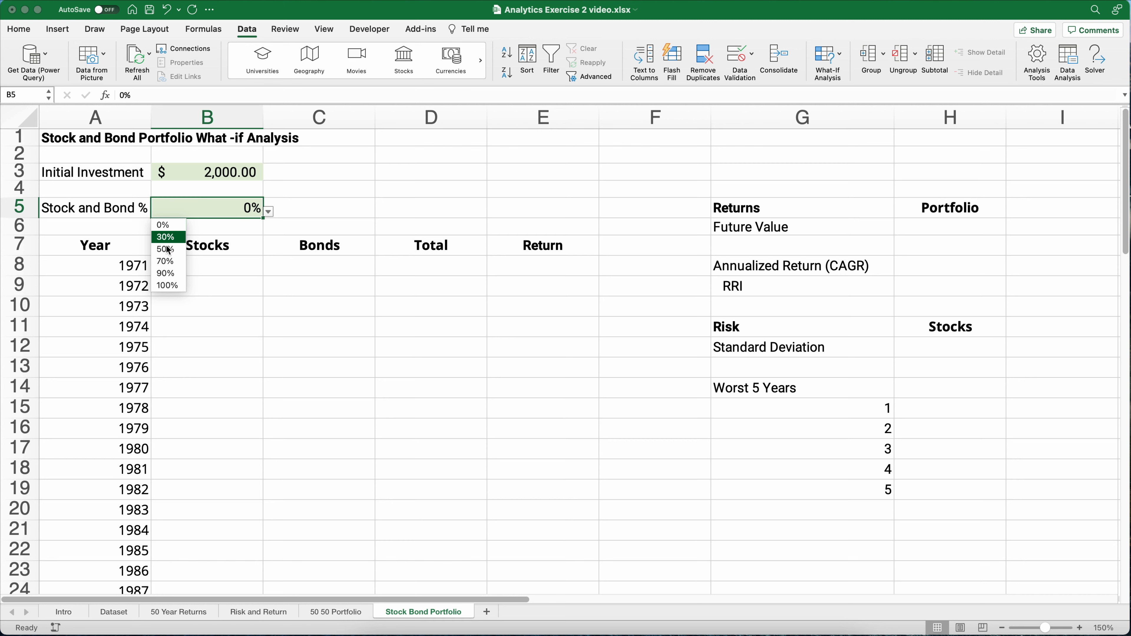
left_click(165, 285)
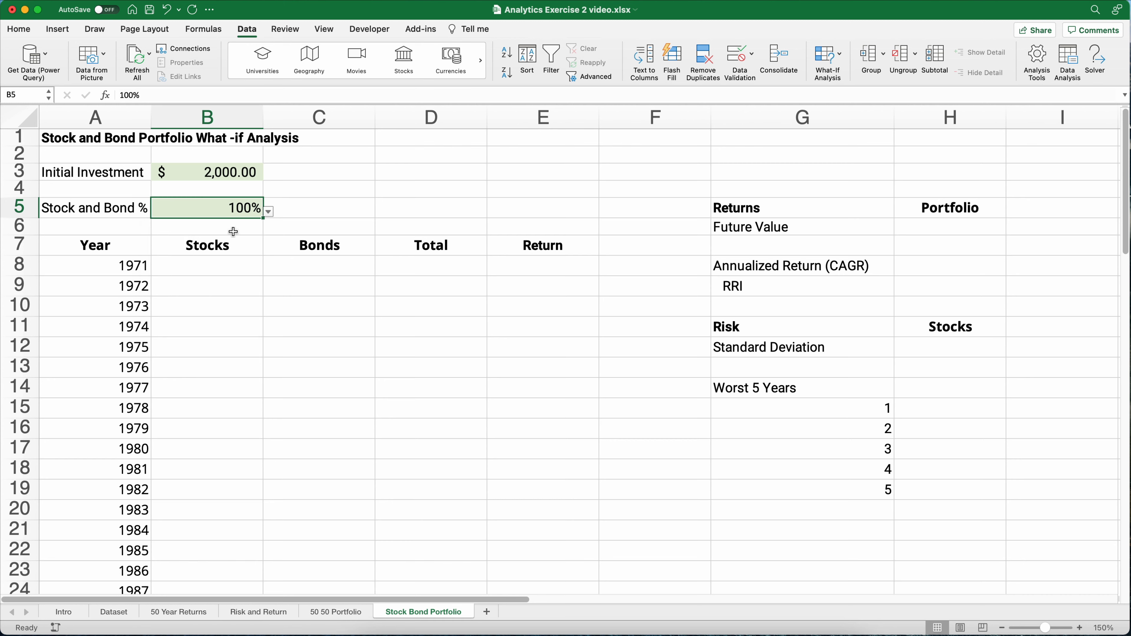
left_click(270, 213)
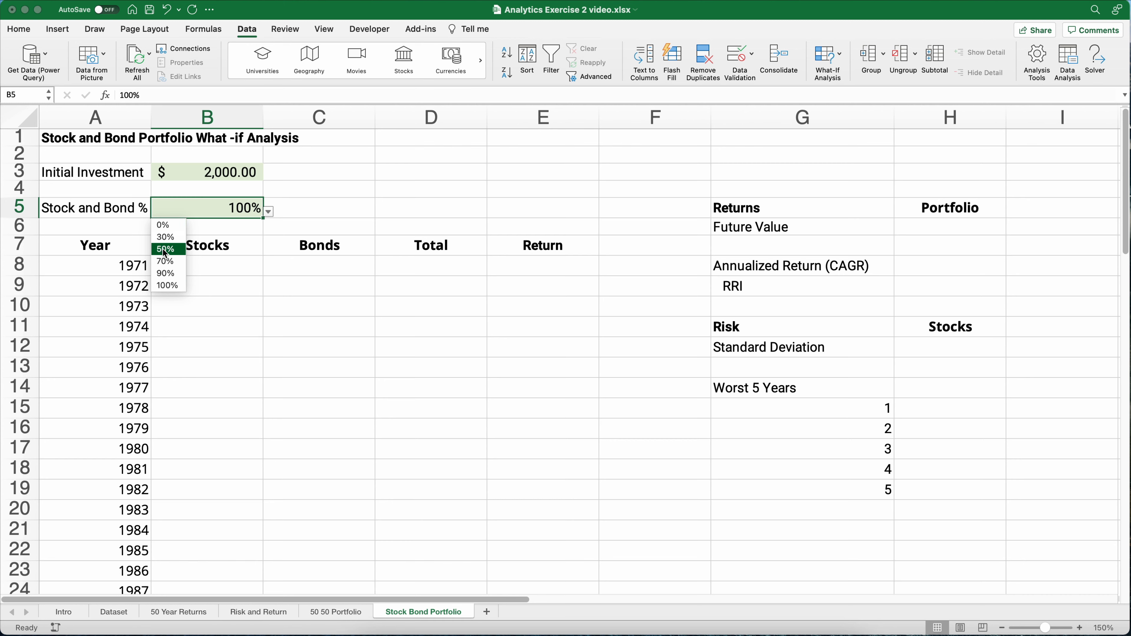
left_click(165, 253)
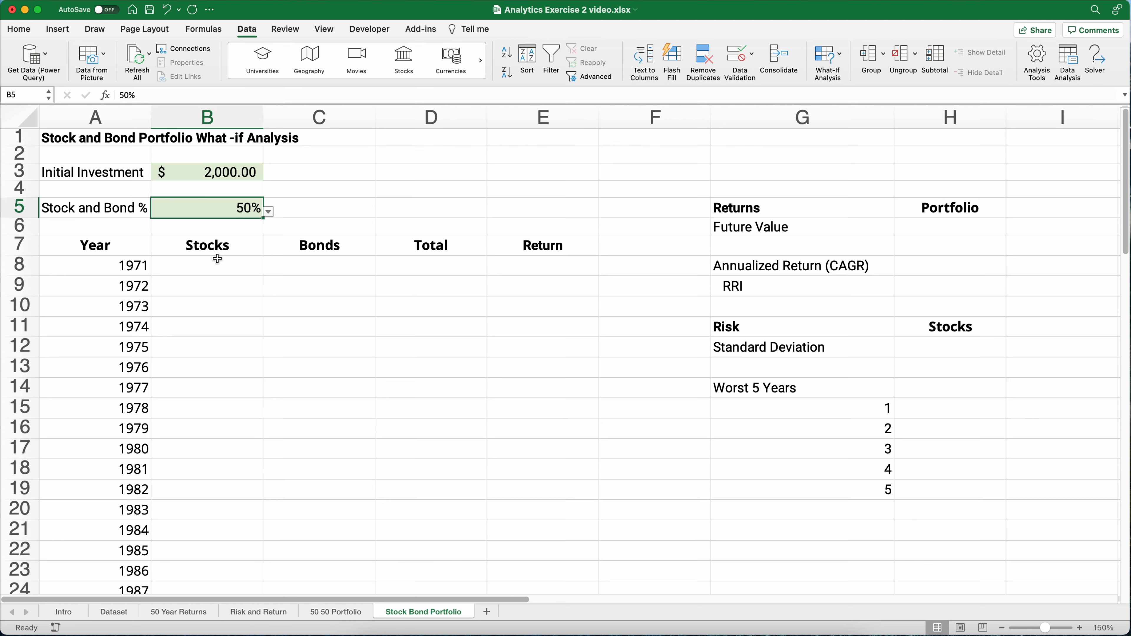
Step: Enter 100% in D5 as the total percentage above the Total column
left_click(311, 208)
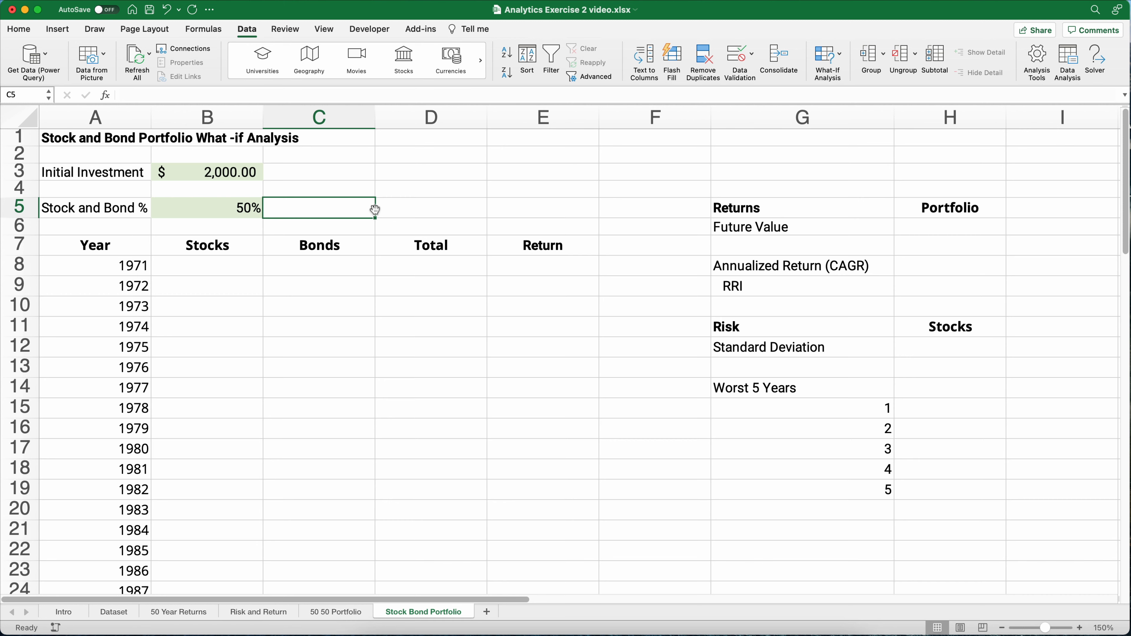
left_click(376, 210)
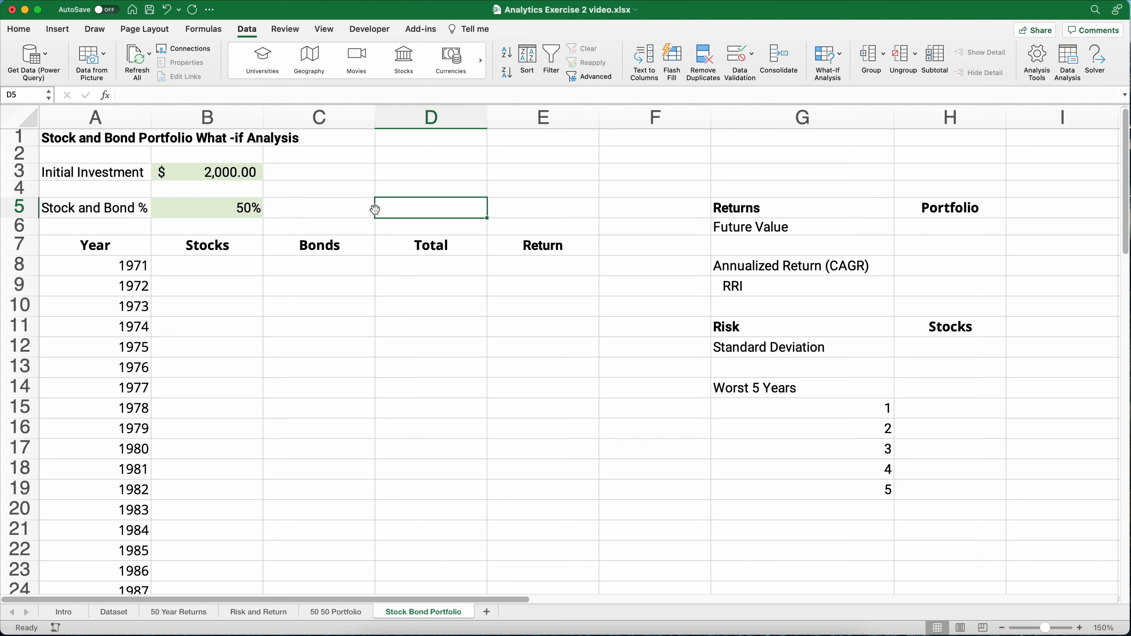
type("100")
key("Return")
Step: Calculate the bond percentage in C5 with the formula =D5-B5
left_click(376, 213)
key("Left")
type("=")
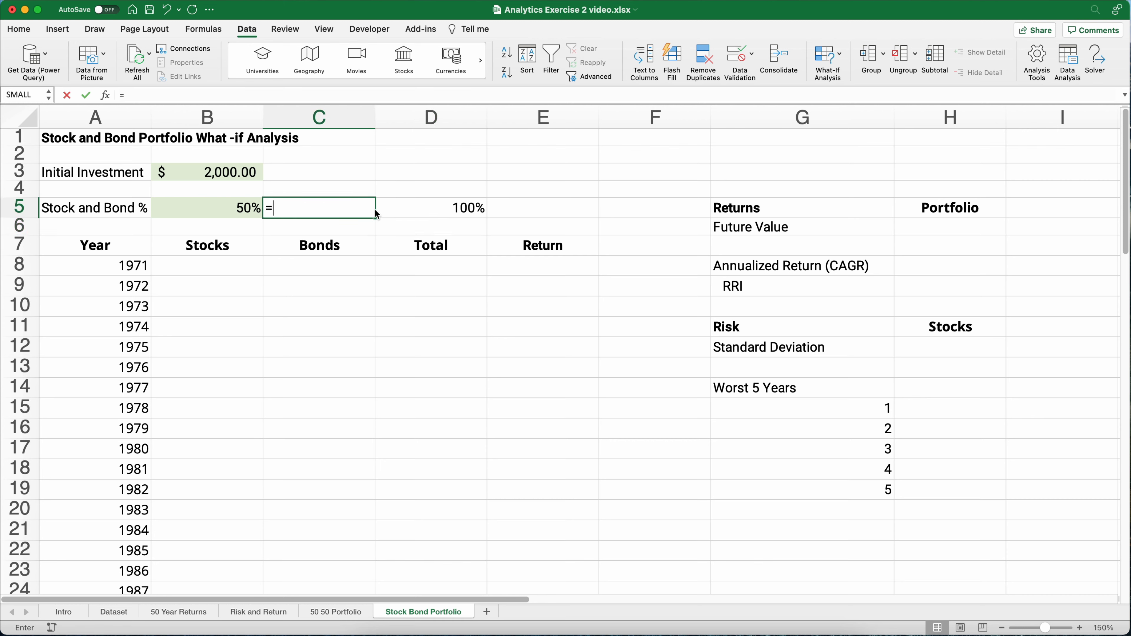
key("Right")
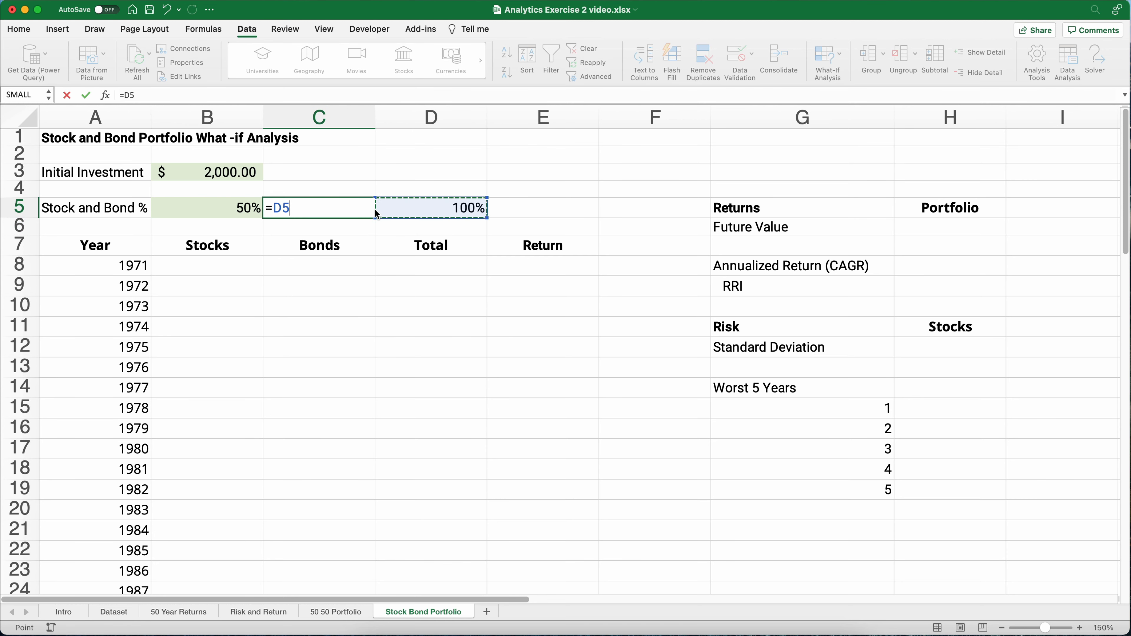
type("-")
key("Left")
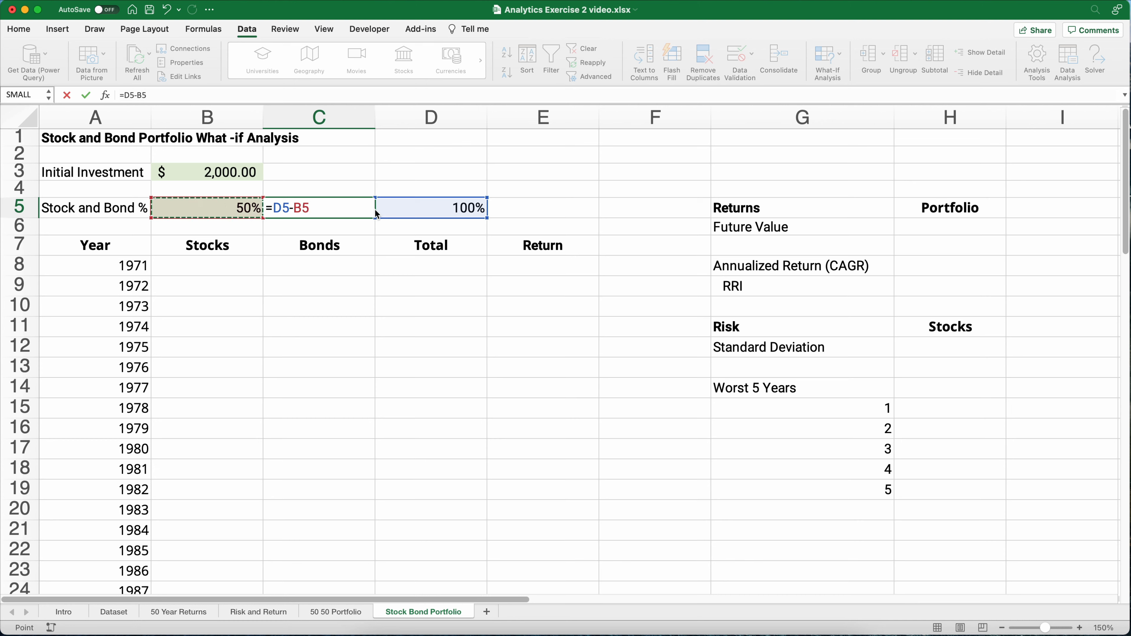
key("Return")
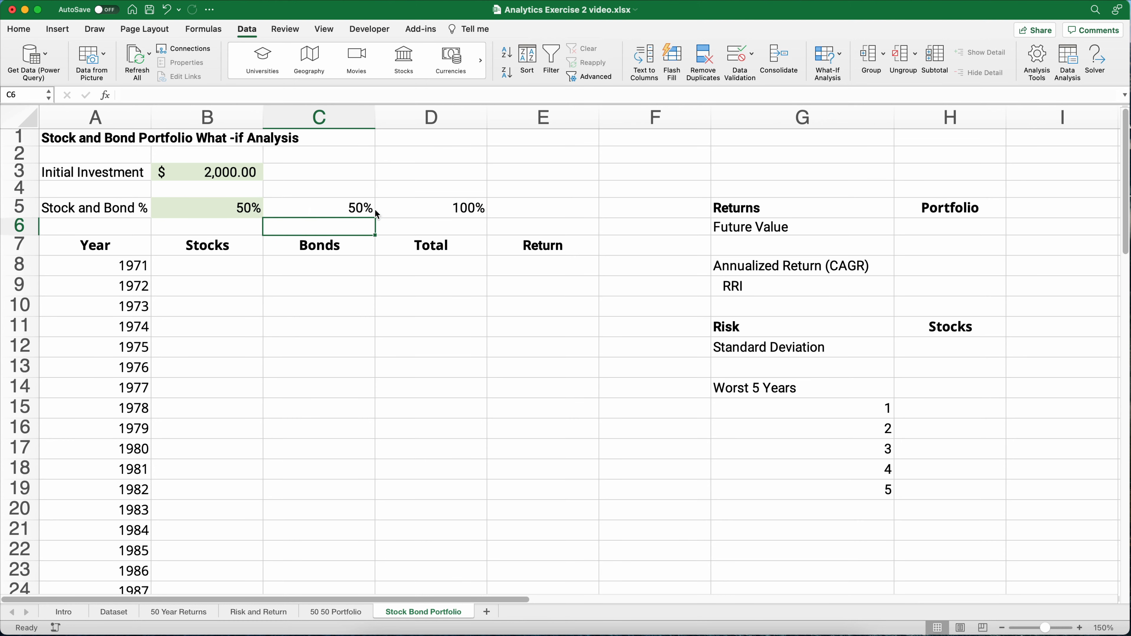
Step: Calculate the starting stock amount in B6 with the formula =B3*B5
key("Left")
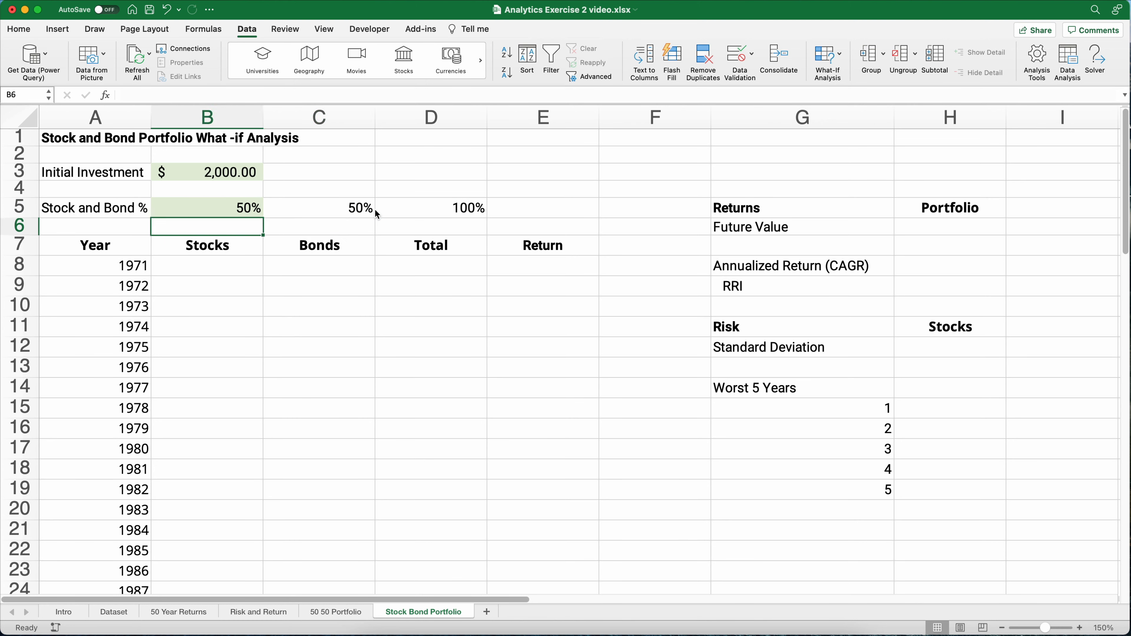
type("=")
key("Up")
key("Up")
key("Up")
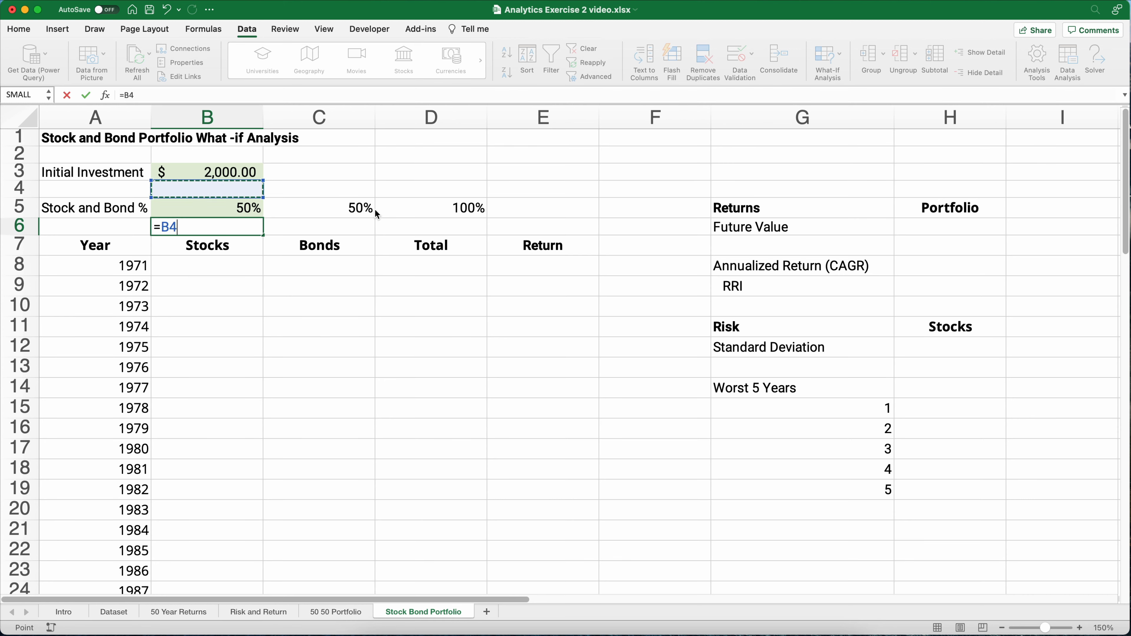
type("*")
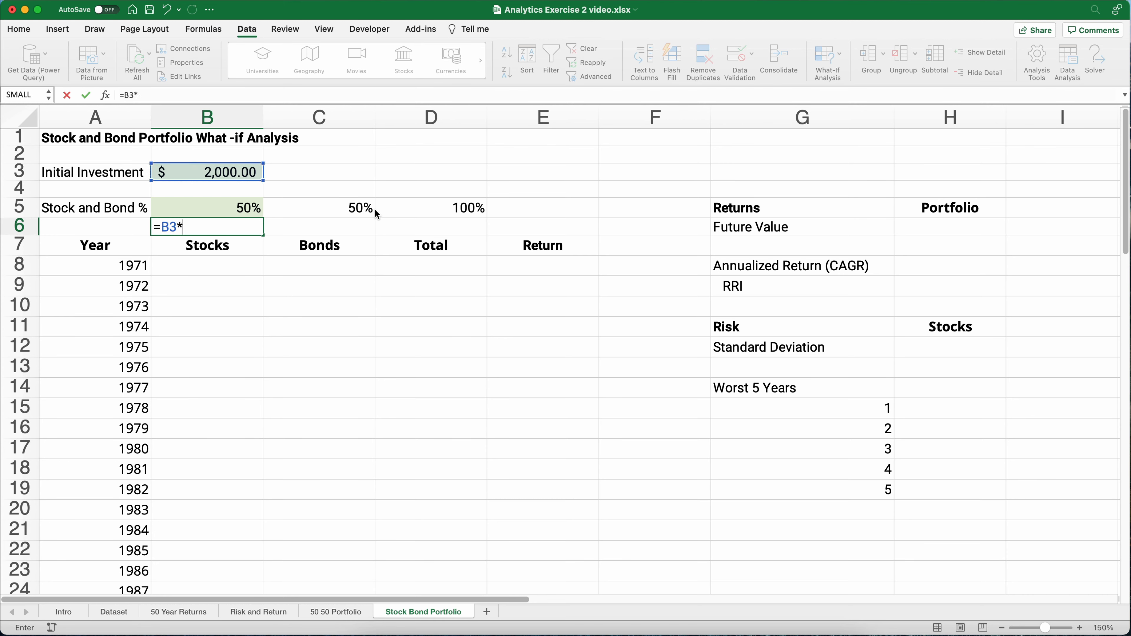
left_click(248, 212)
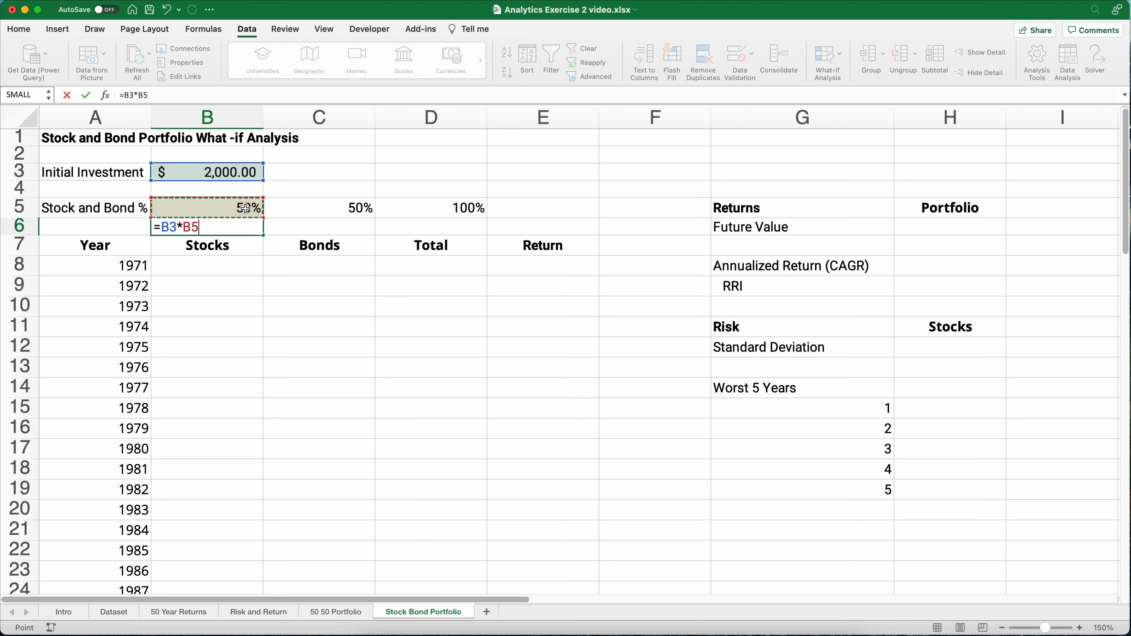
key("Return")
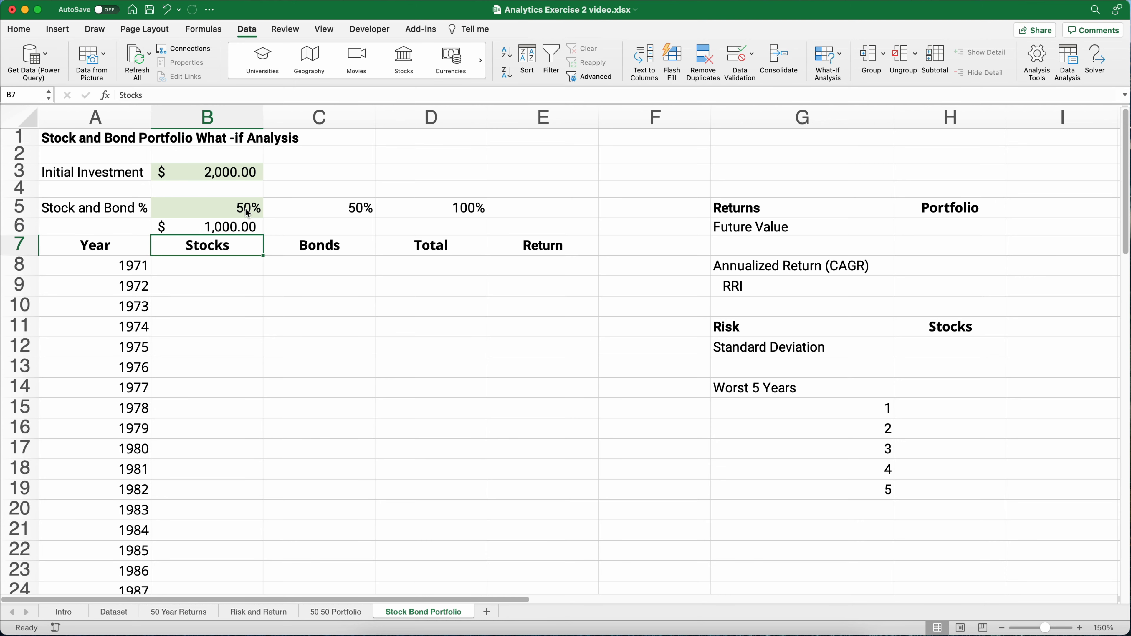
Step: Calculate the starting bond amount in C6 with the formula =B3*C5
key("Right")
key("Up")
type("=")
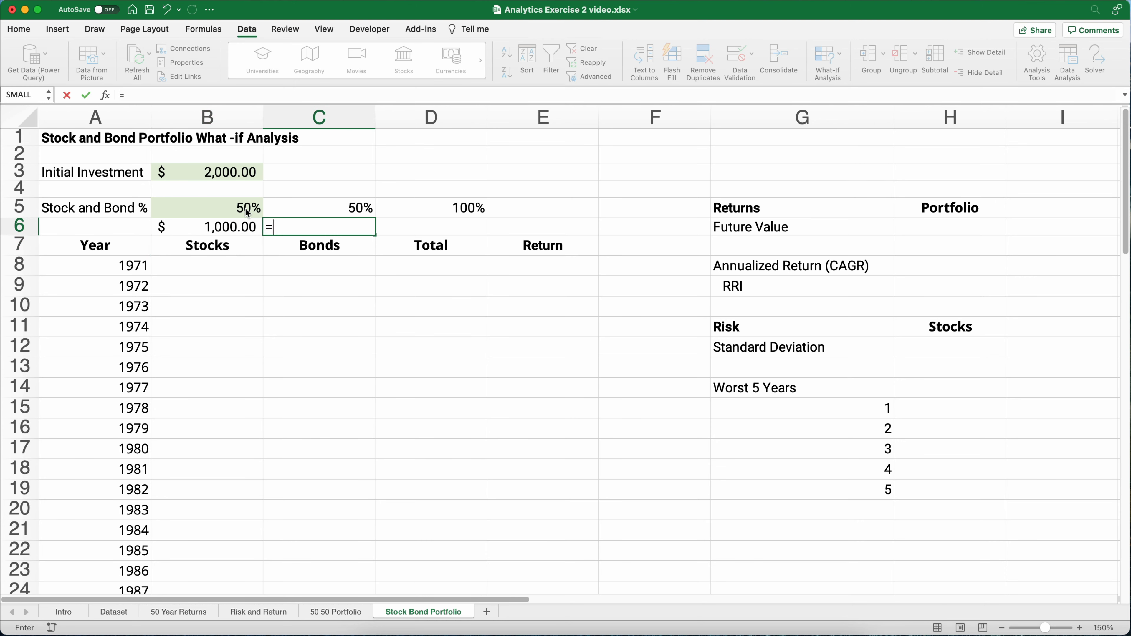
left_click(216, 157)
left_click(216, 173)
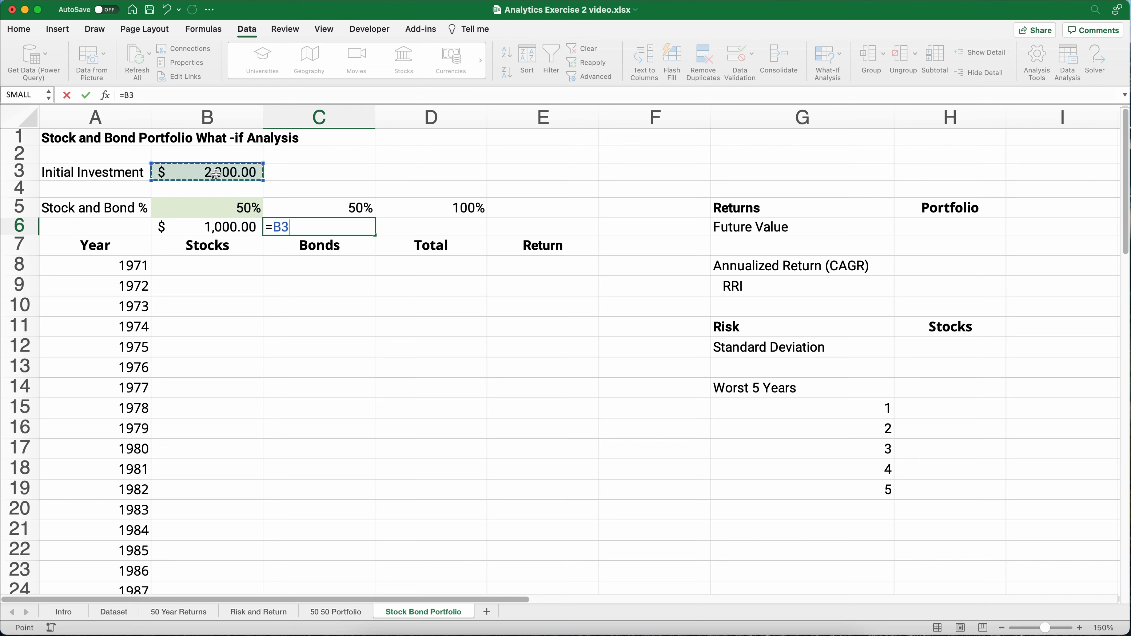
type("*")
left_click(341, 208)
key("Return")
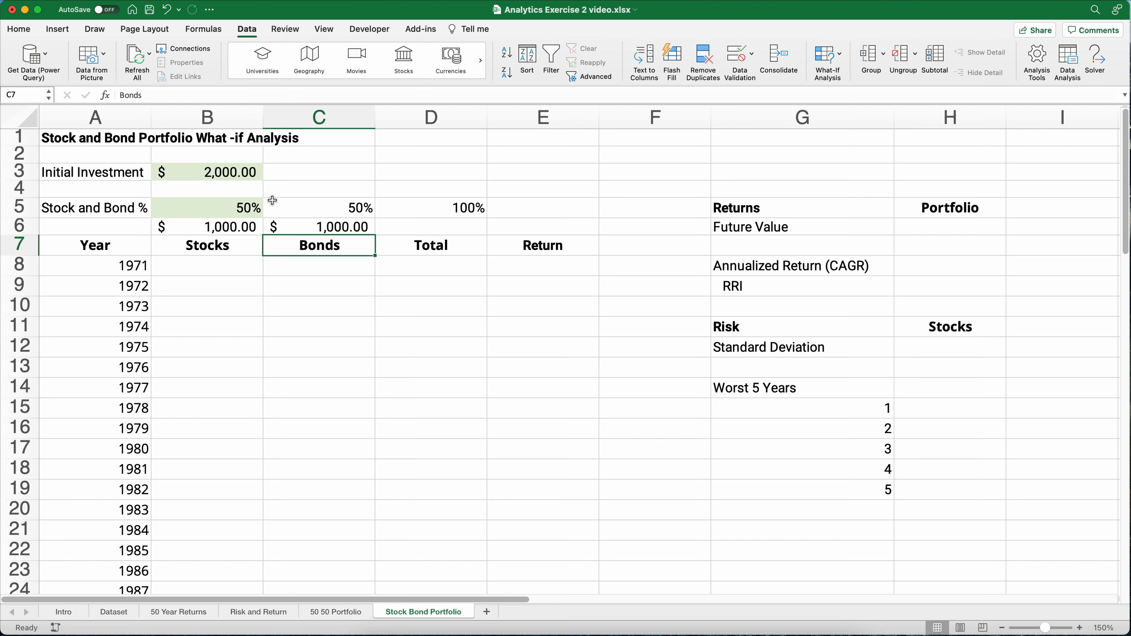
Step: Test the allocation formulas by setting the stock percentage in B5 to 70% and to 100%
left_click(258, 209)
left_click(267, 212)
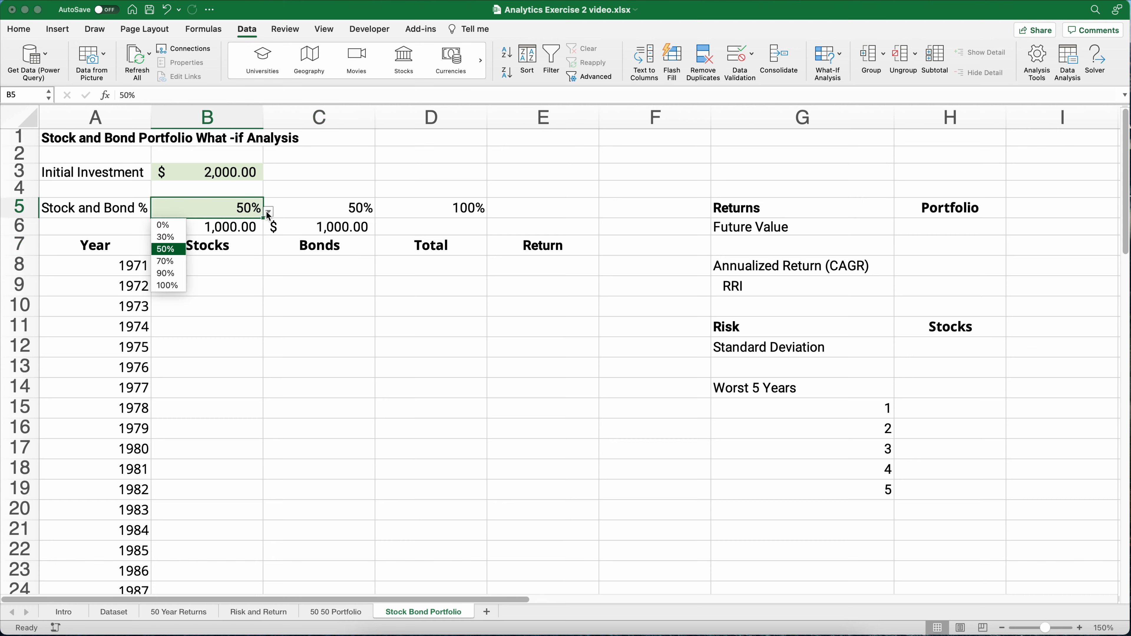
left_click(173, 261)
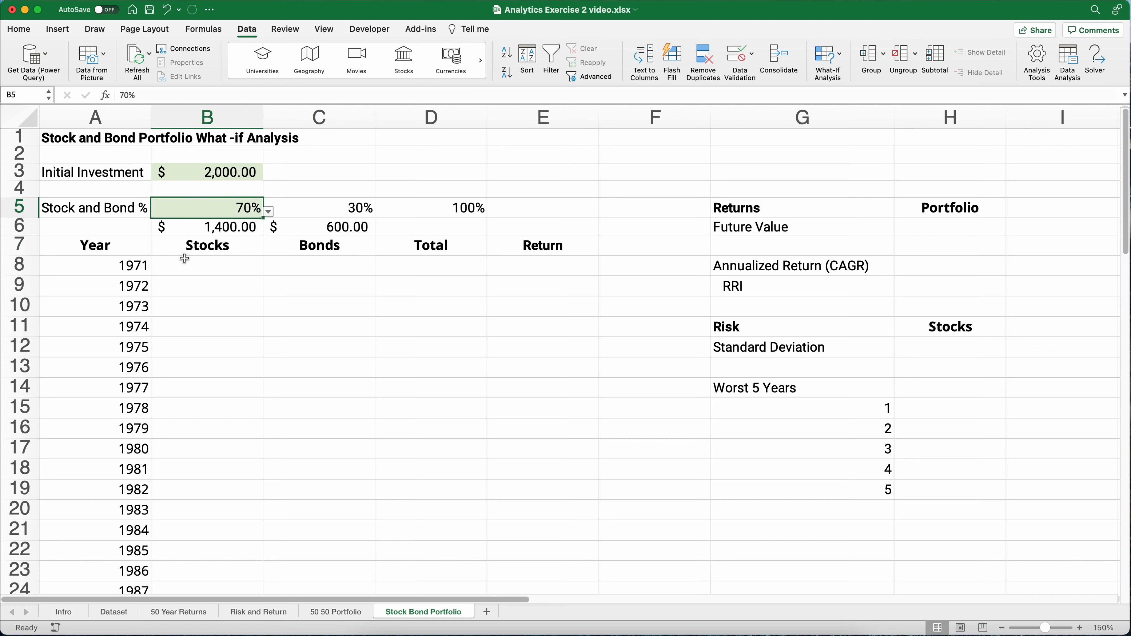
left_click(268, 214)
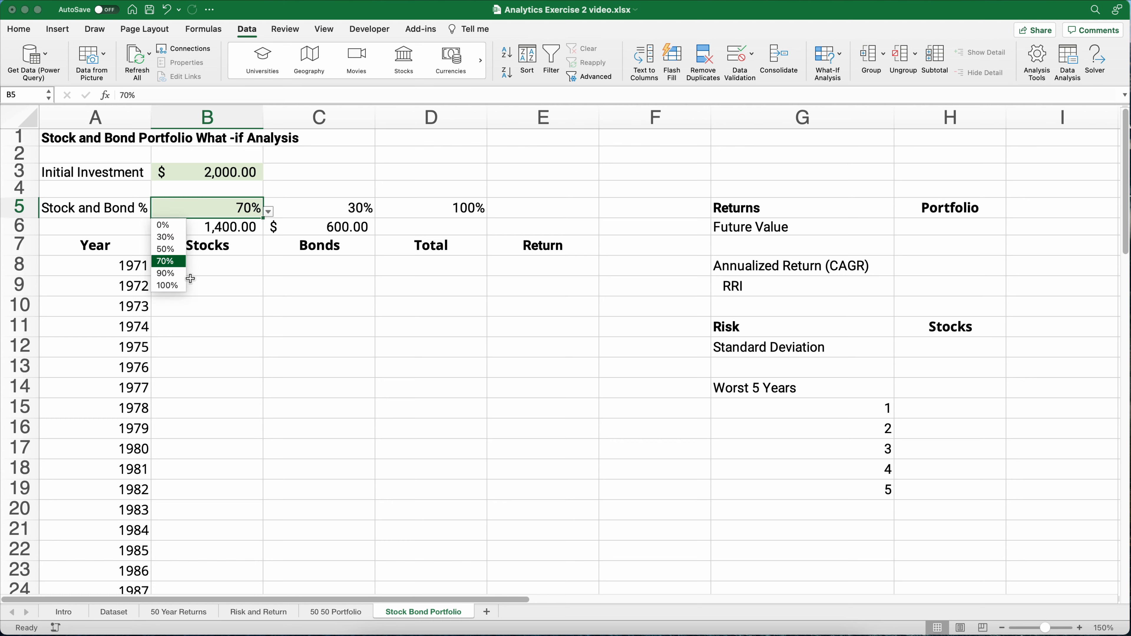
left_click(176, 287)
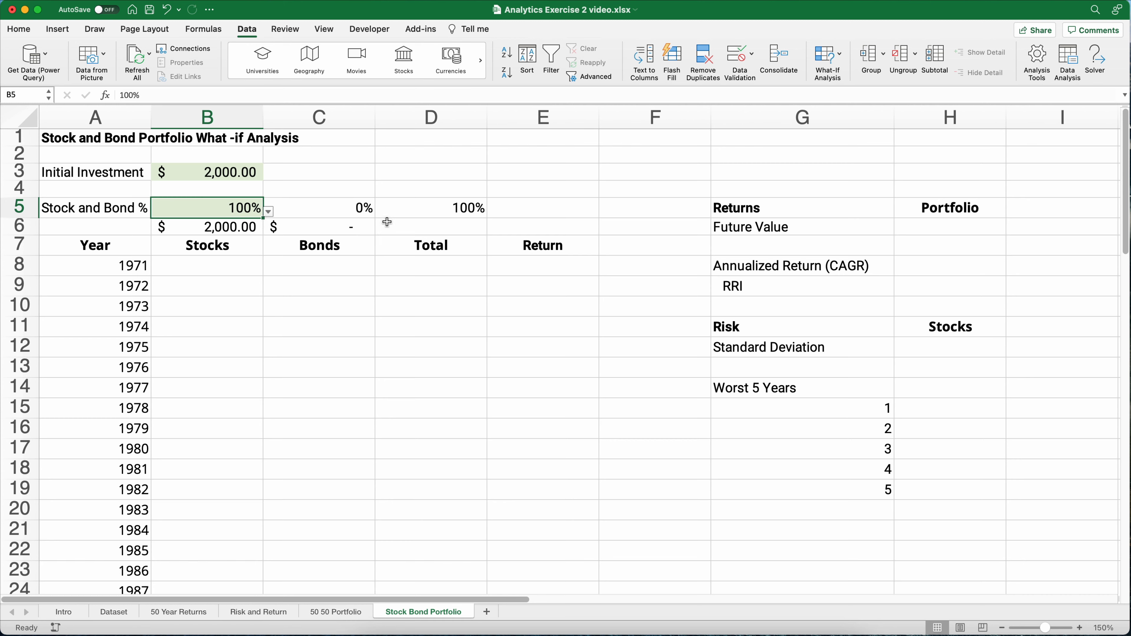
Step: Total the starting stock and bond amounts in D6 with the formula =SUM(B6:C6)
left_click(401, 224)
left_click(231, 229)
left_click_drag(231, 229, 388, 231)
key("super+shift+t")
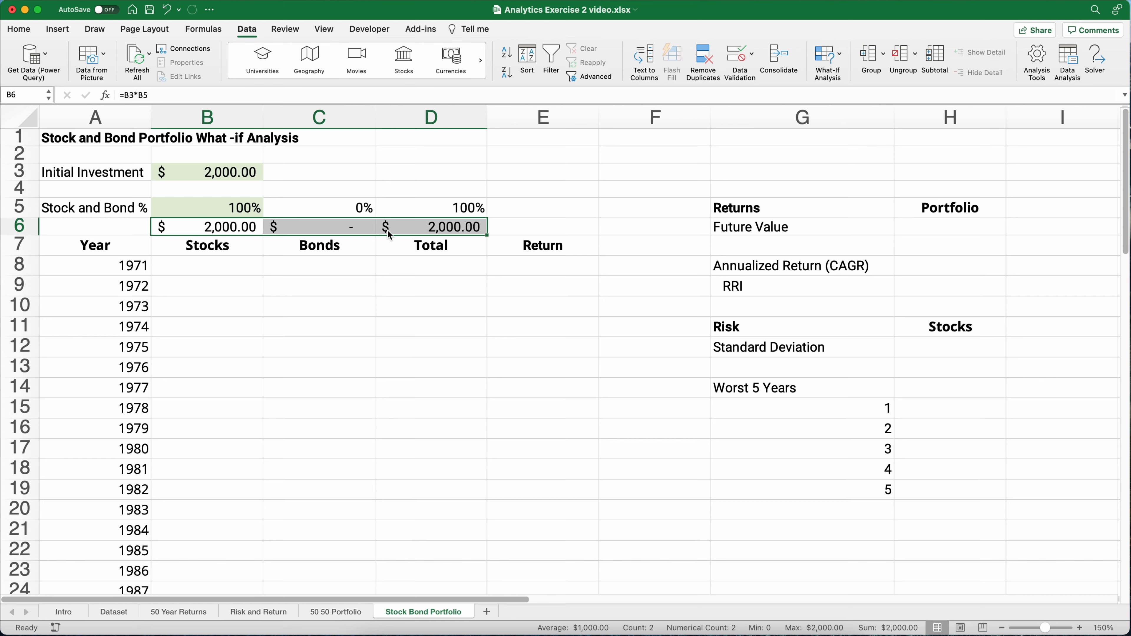
left_click(460, 228)
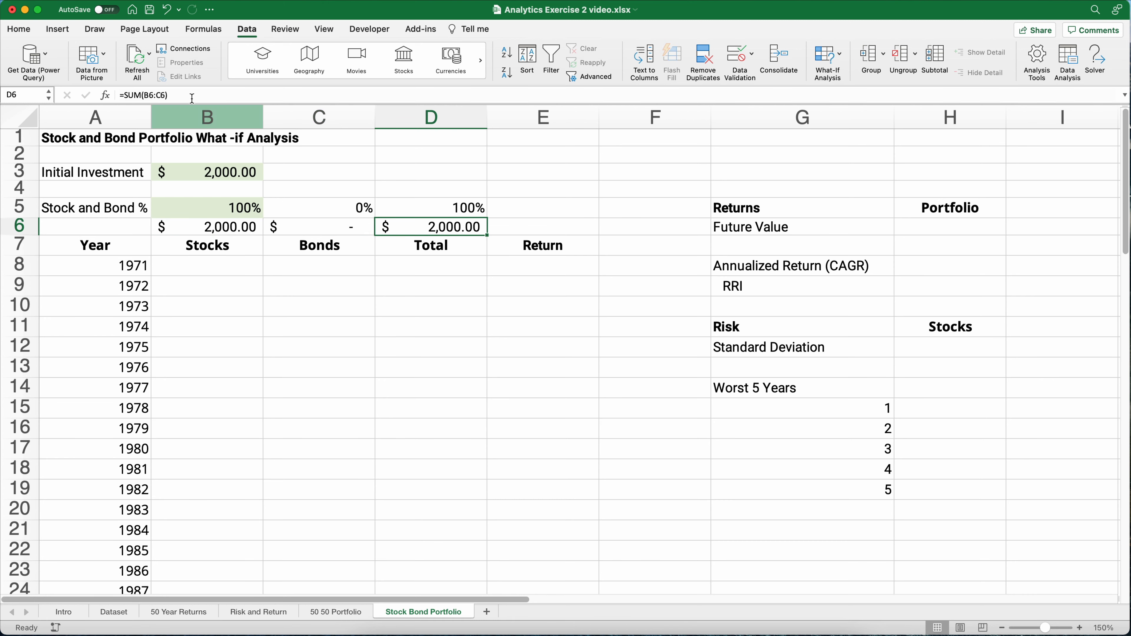
Step: Set the stock percentage in B5 to 50% from its validation list
left_click(245, 211)
left_click(270, 213)
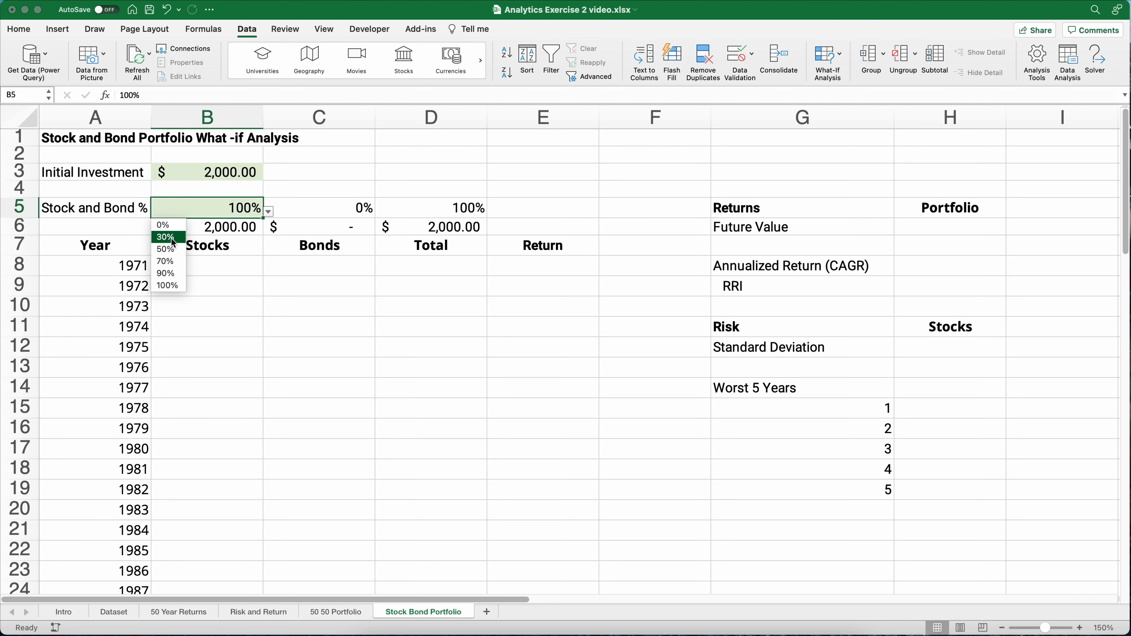
left_click(167, 249)
Step: Calculate the 1971 stock value in B8 with the formula =B6*(1+'50 Year Returns'!B4)
left_click(215, 263)
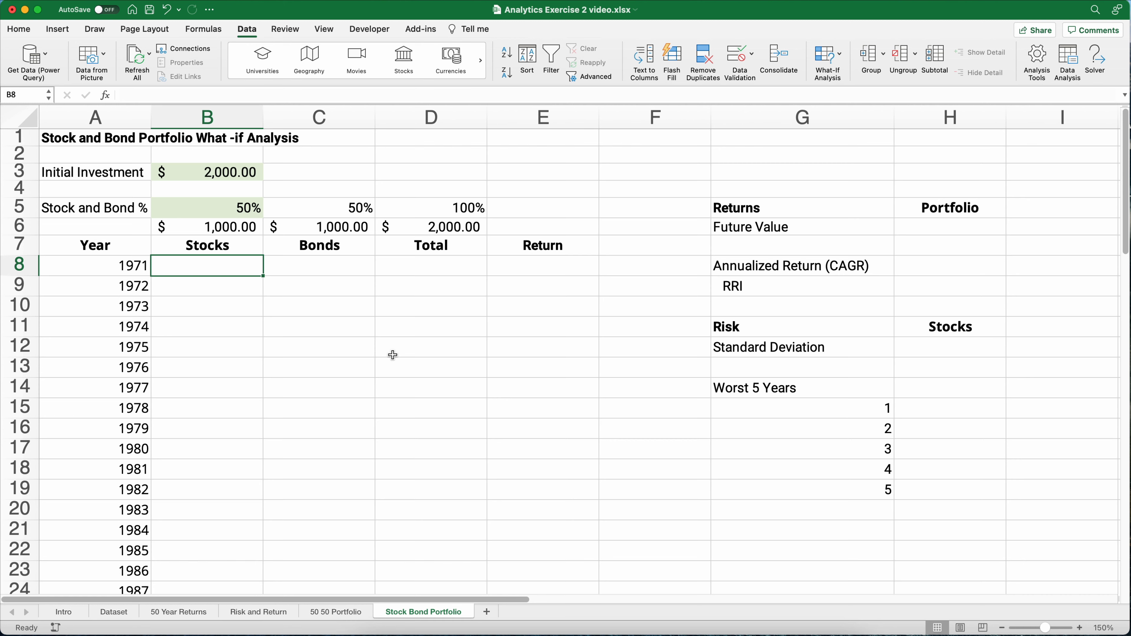
type("=B6")
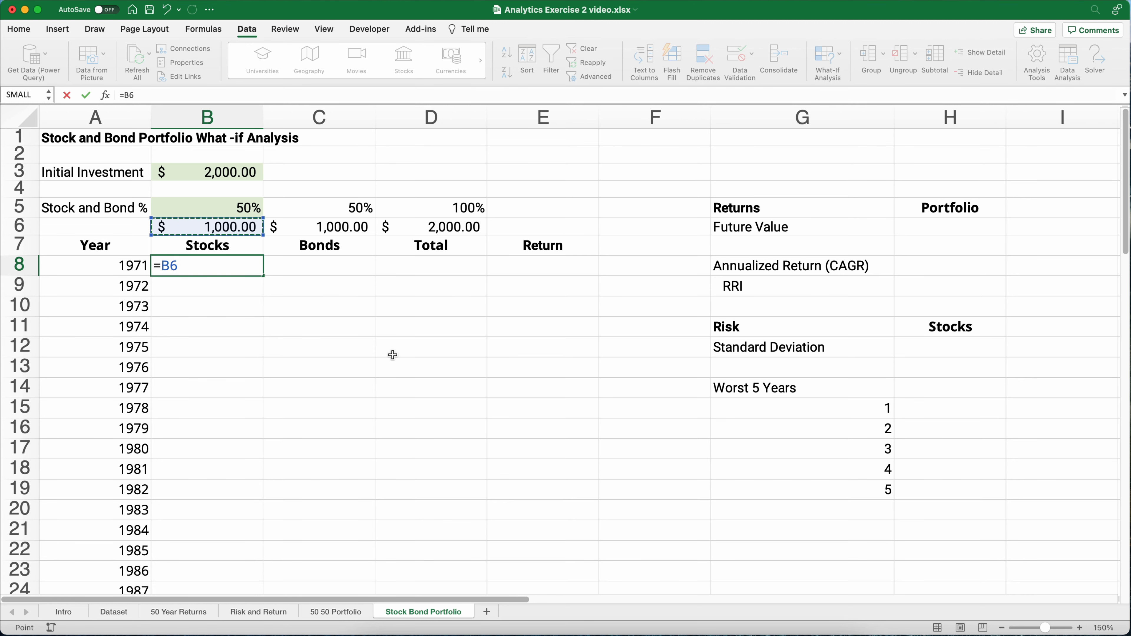
type("*(1+")
left_click(196, 613)
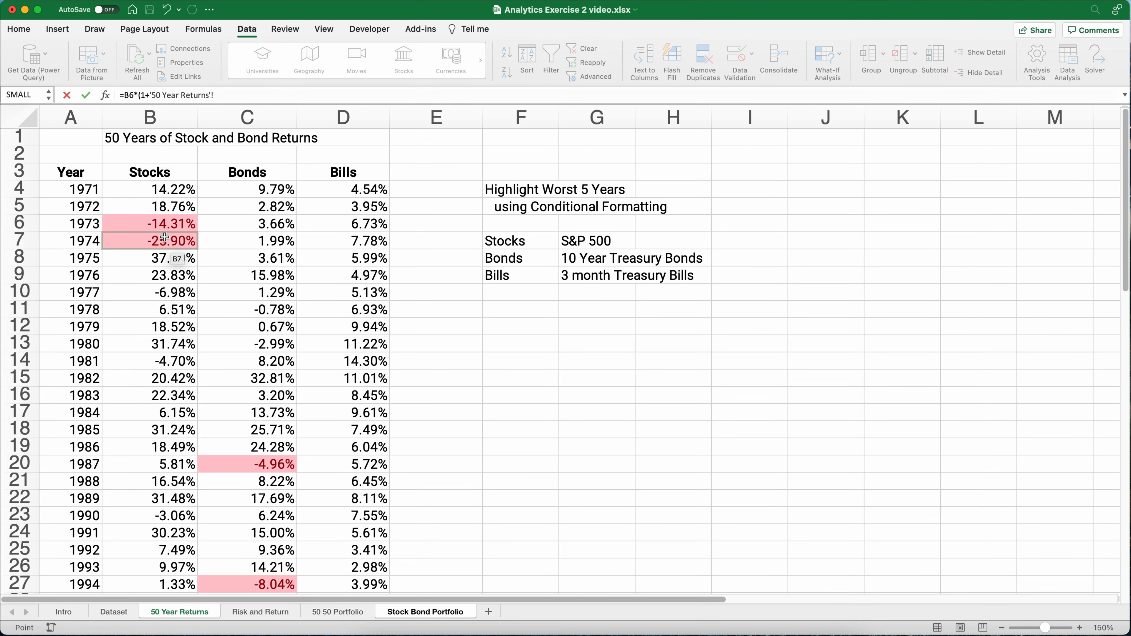
left_click(159, 193)
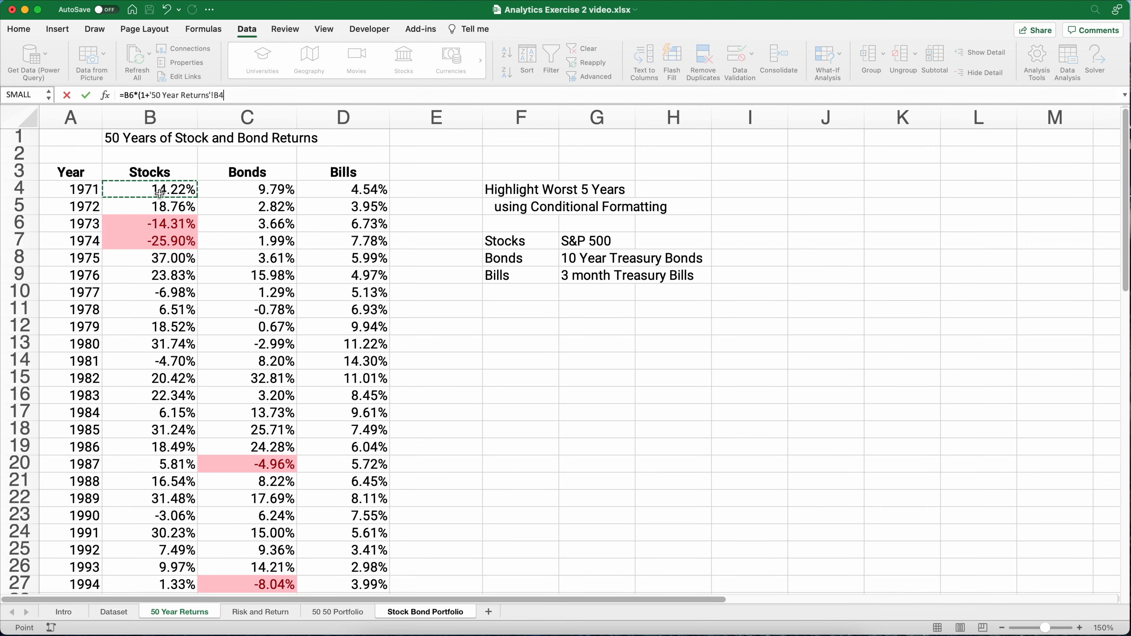
type(")")
key("Return")
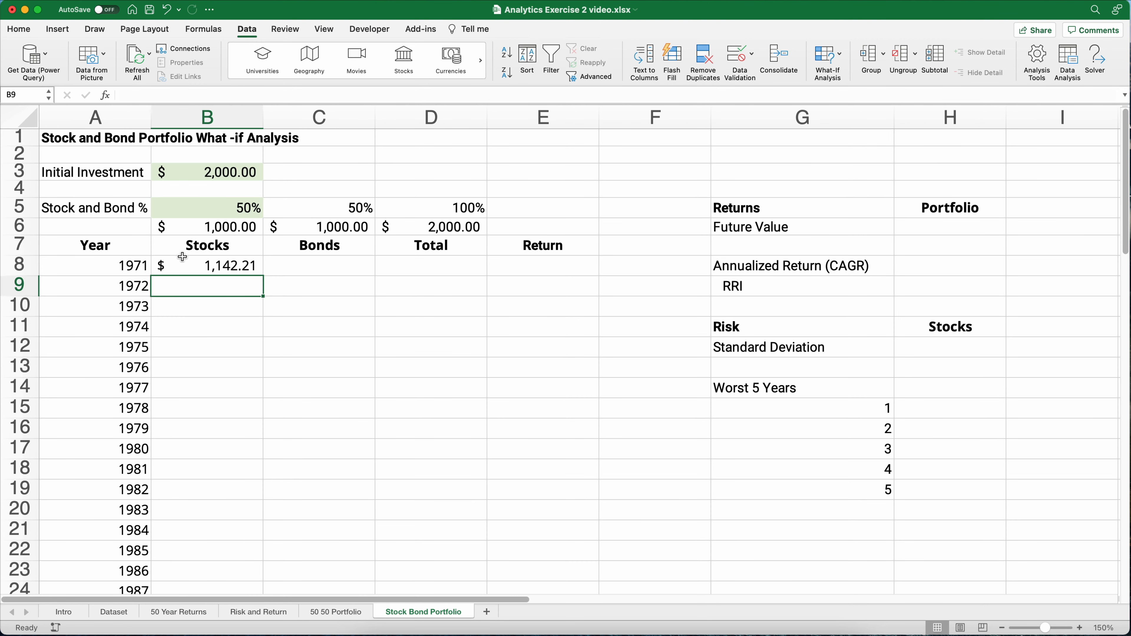
left_click(184, 262)
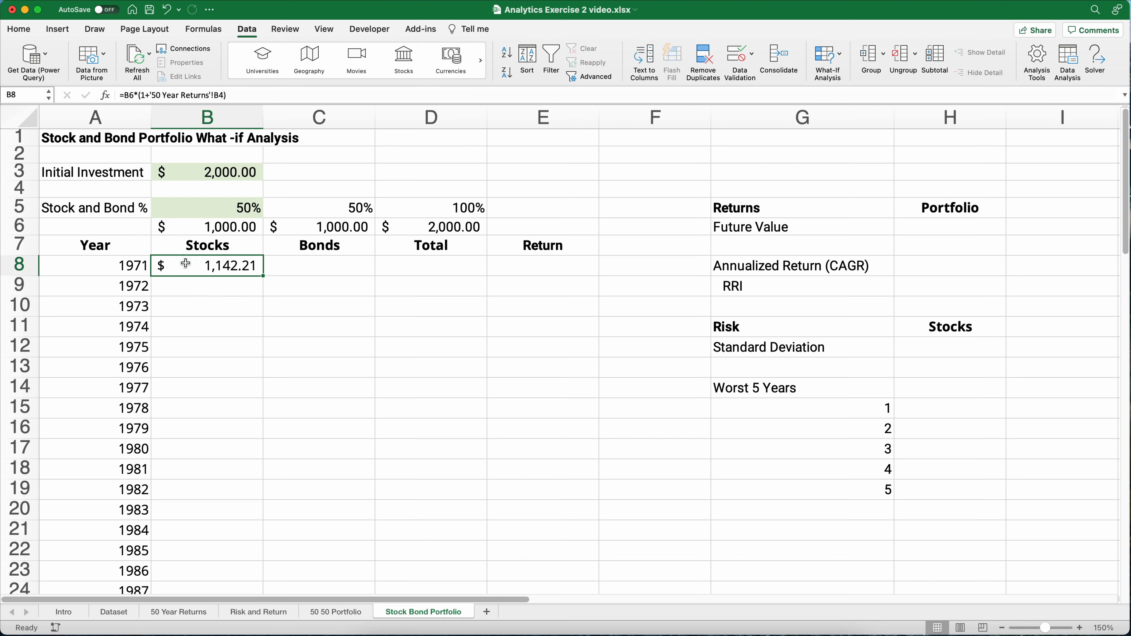
Step: Calculate the 1972 stock value in B9 with the formula =B8*(1+'50 Year Returns'!B5)
left_click(199, 288)
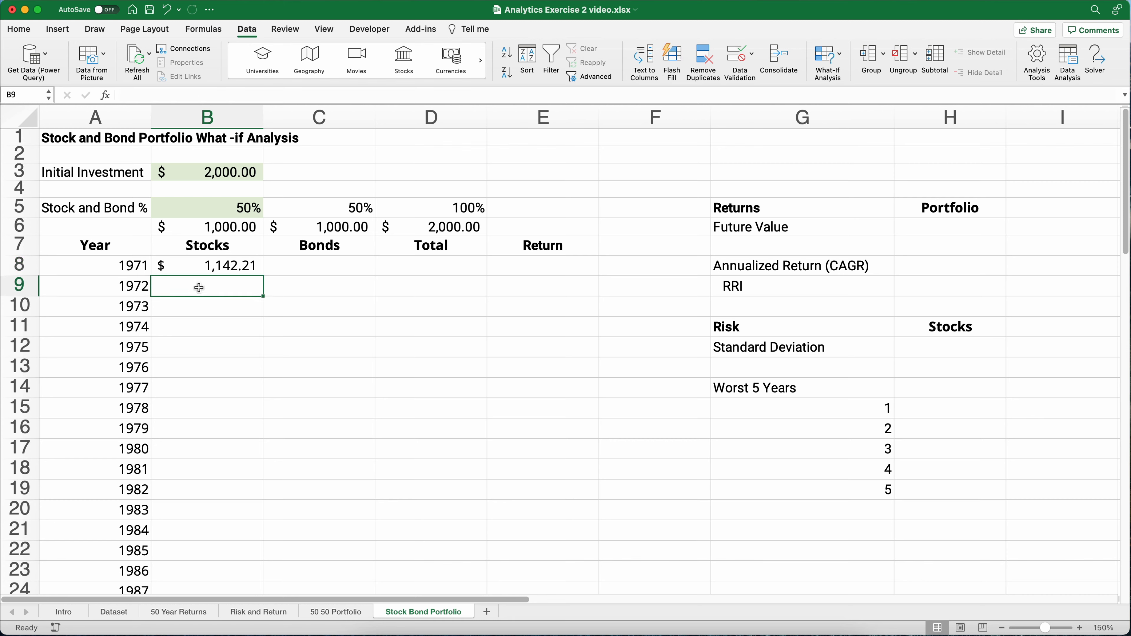
type("=")
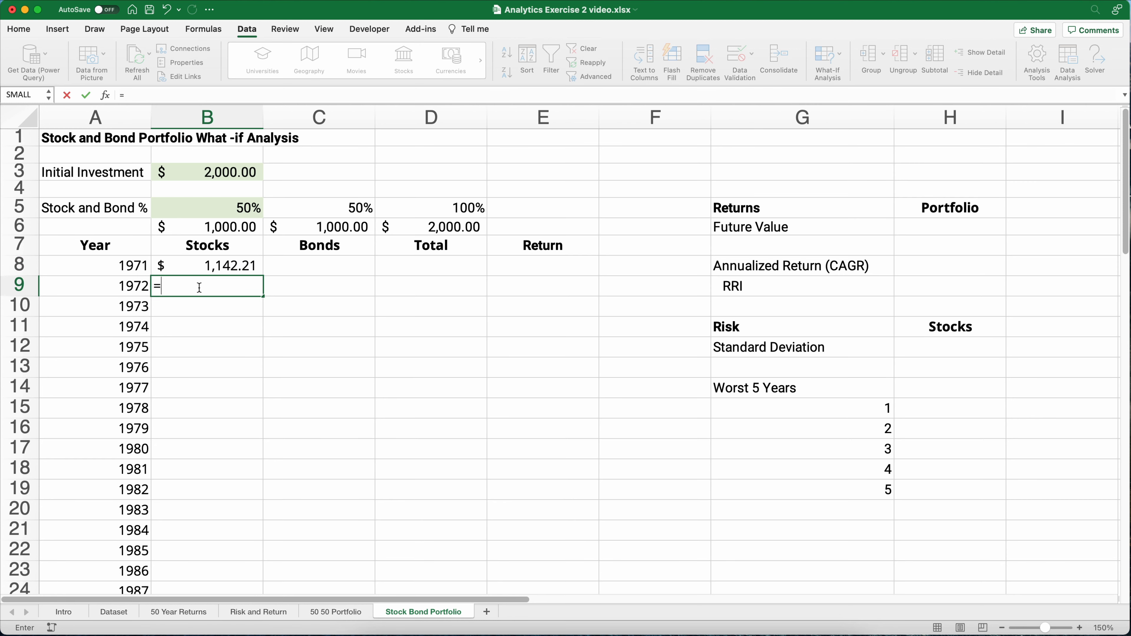
key("Up")
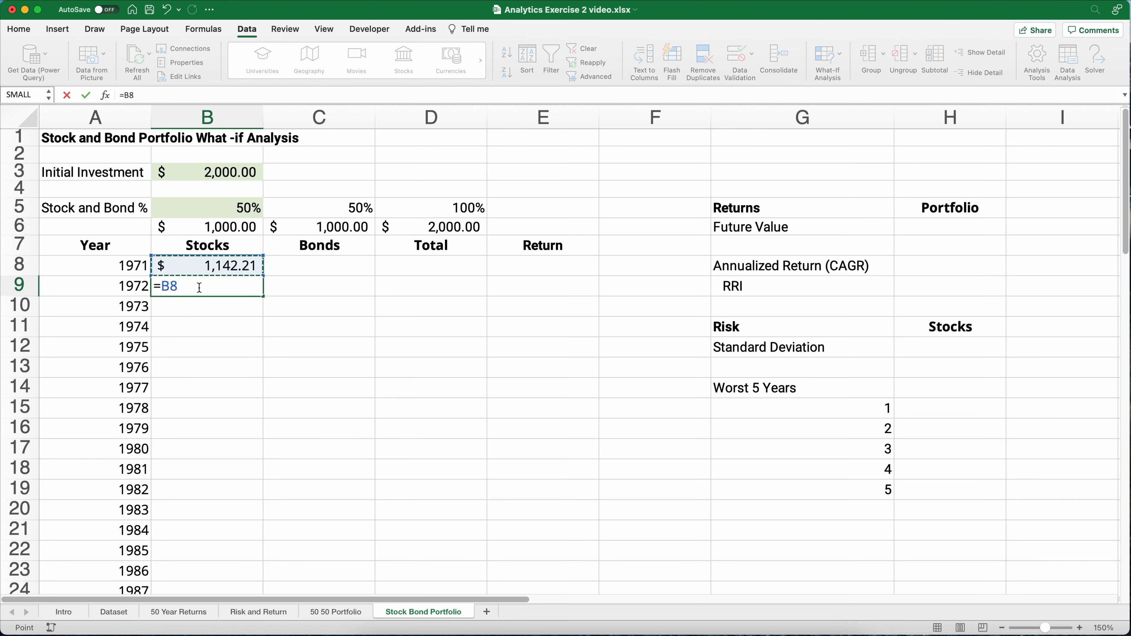
type("+")
key("BackSpace")
type("*(1+")
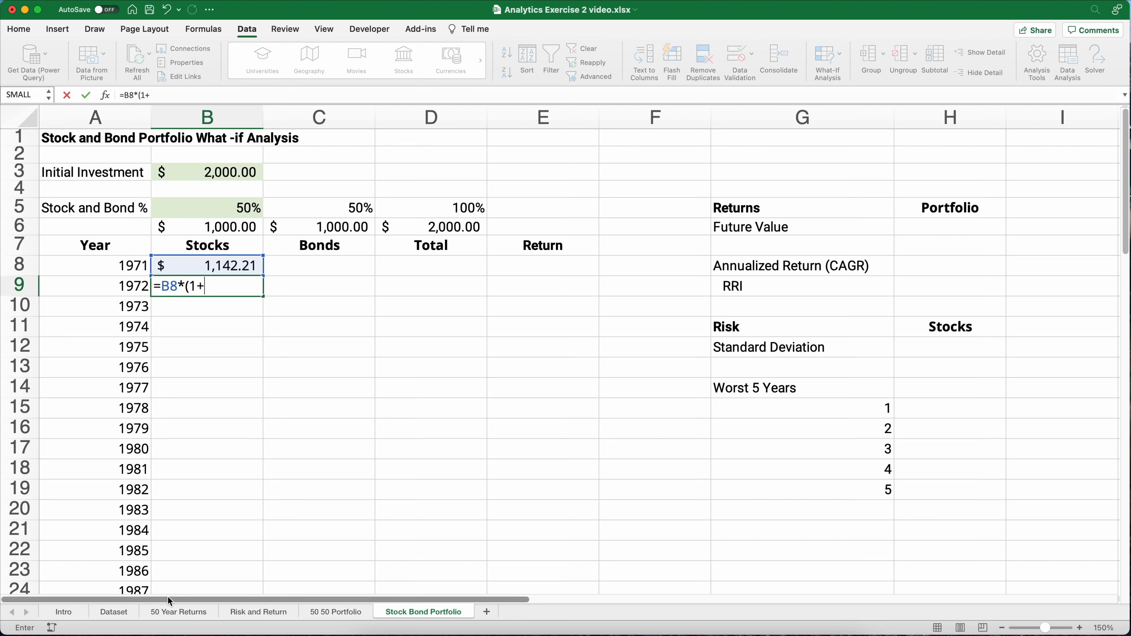
left_click(178, 612)
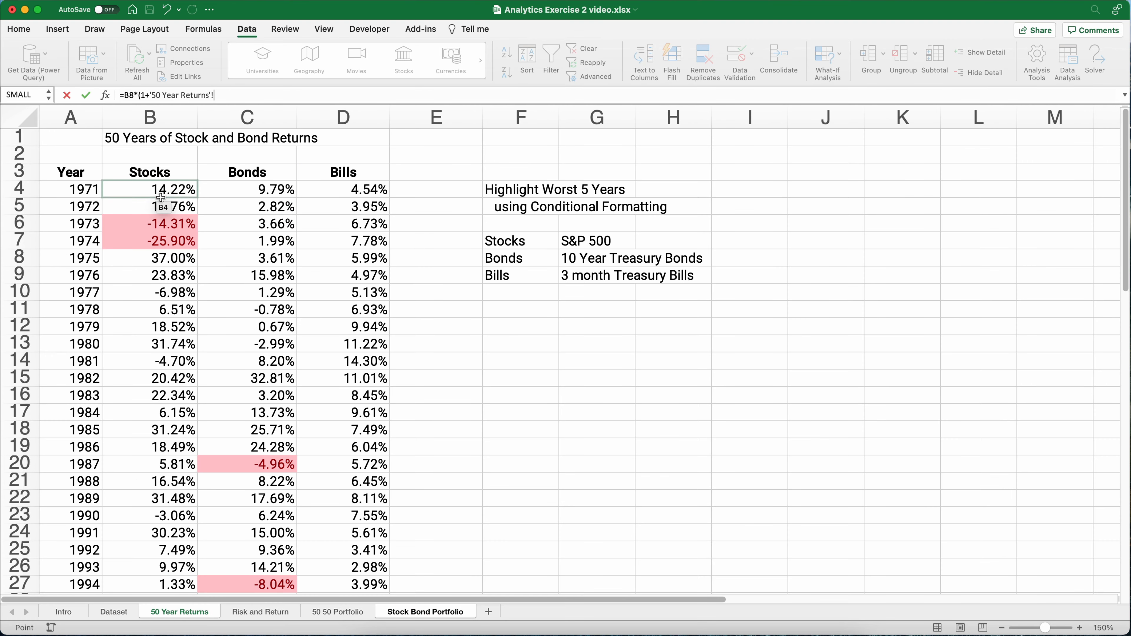
left_click(155, 205)
type(")")
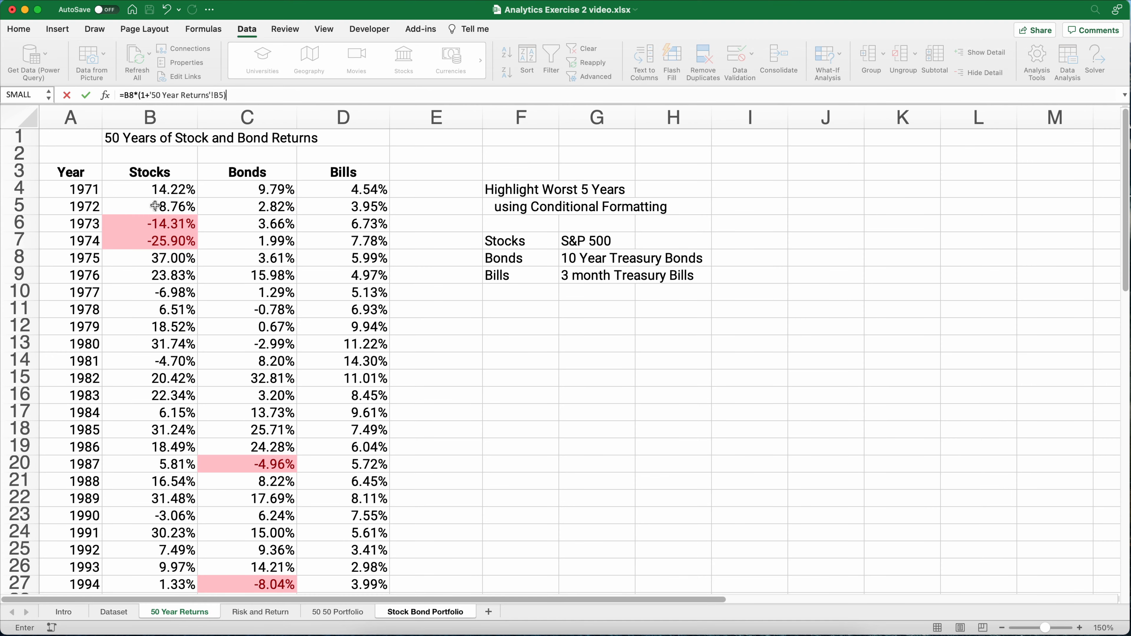
key("Return")
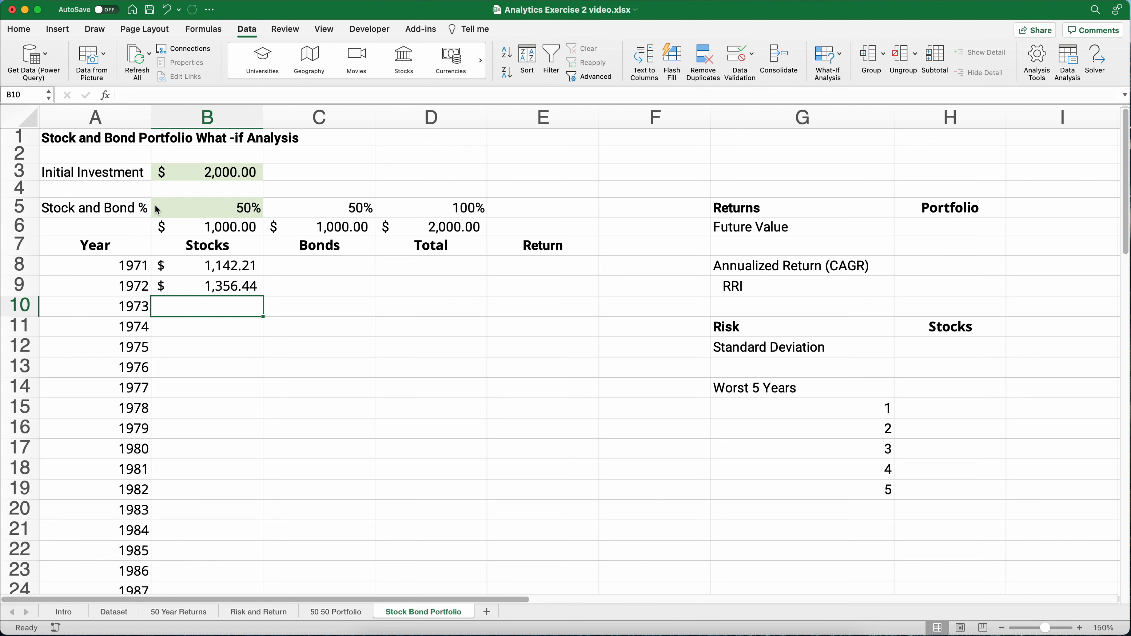
left_click(198, 282)
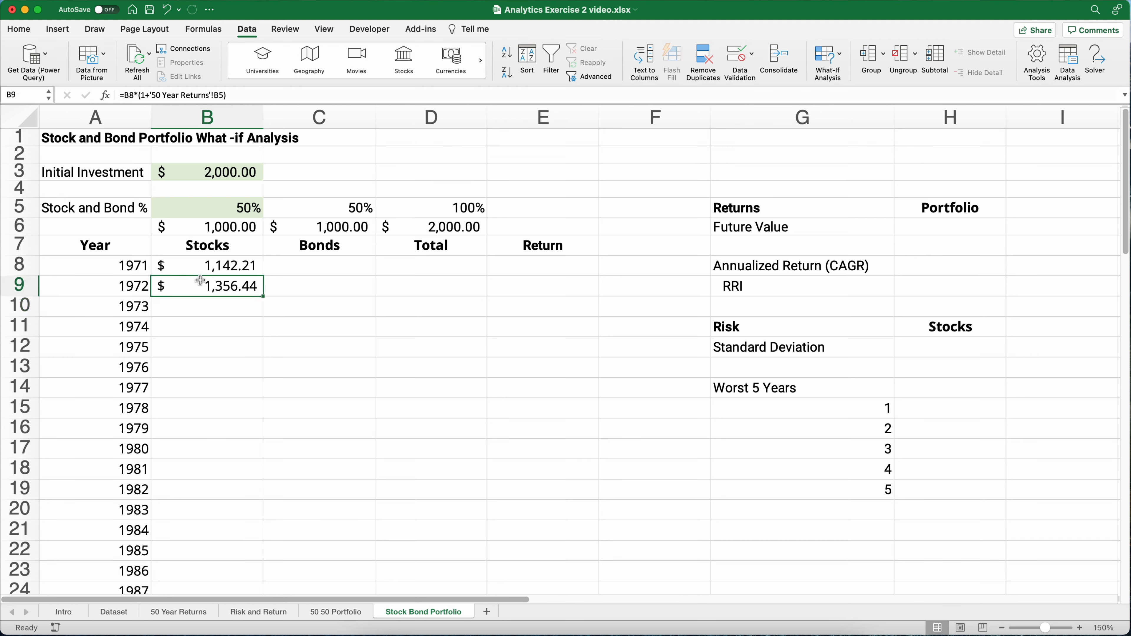
Step: Copy the 1971 formula from B8 to C8 under Bonds, and check the 1971 bond return on the 50 Year Returns sheet
left_click(236, 267)
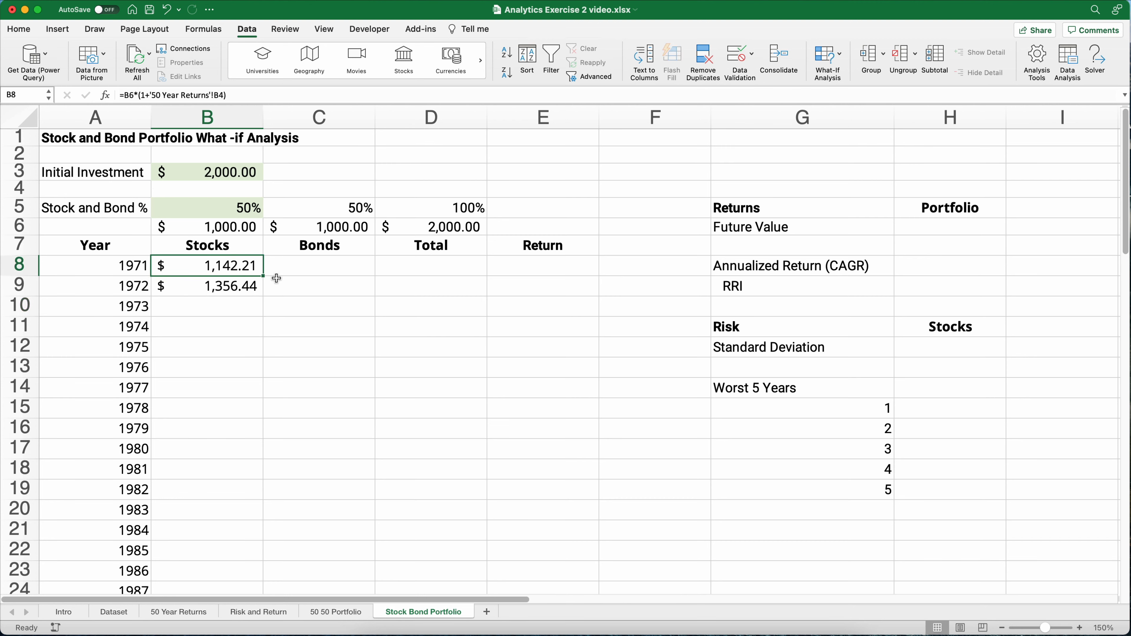
left_click_drag(263, 276, 366, 269)
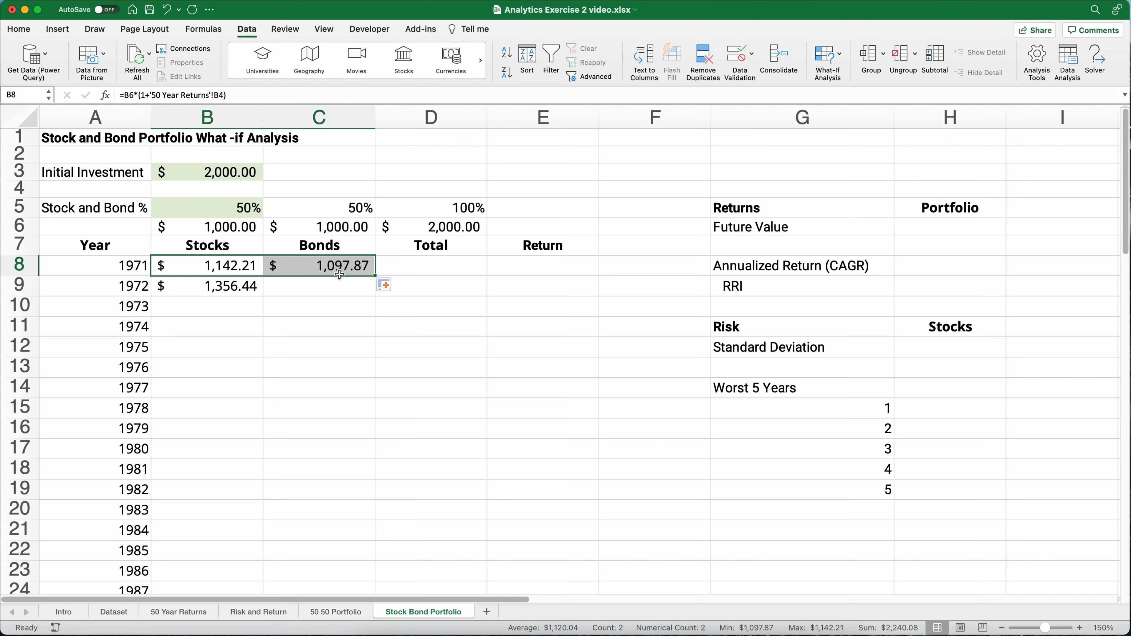
left_click(188, 614)
left_click(273, 189)
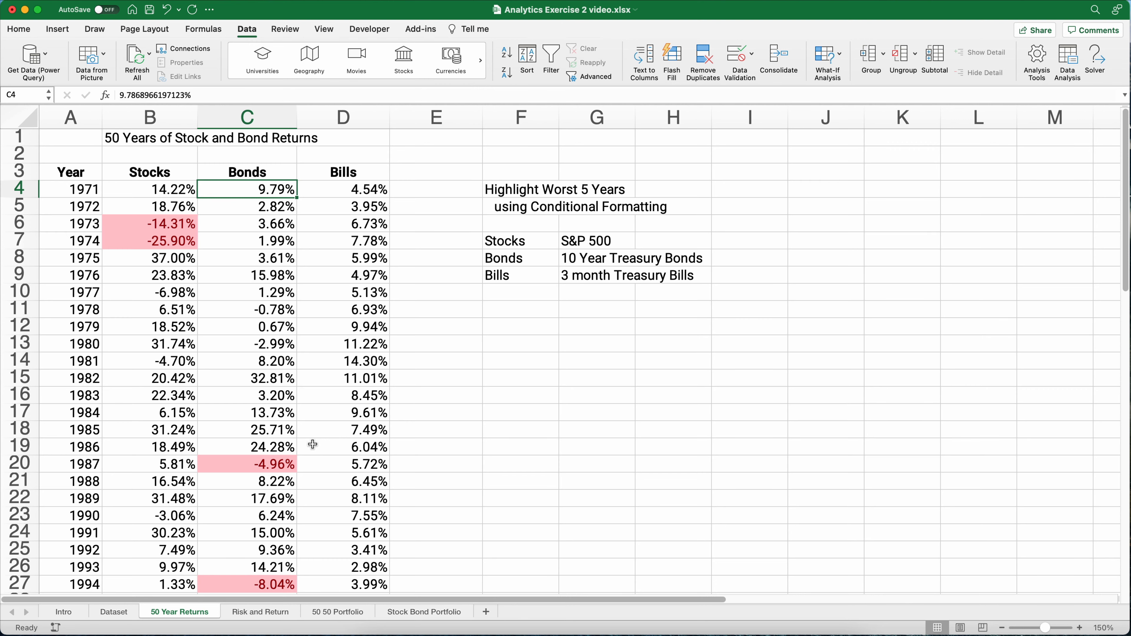
left_click(421, 613)
Step: Copy the 1972 stock formula from B9 to C9, and fill B9:C9 down through 2020
left_click(246, 287)
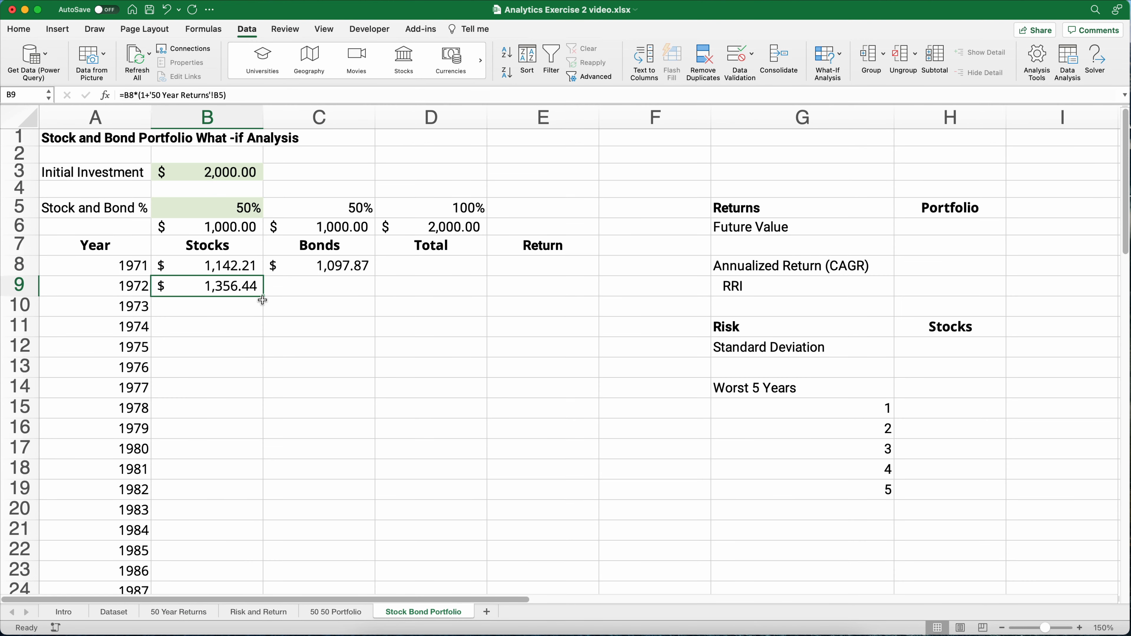
left_click_drag(263, 296, 353, 294)
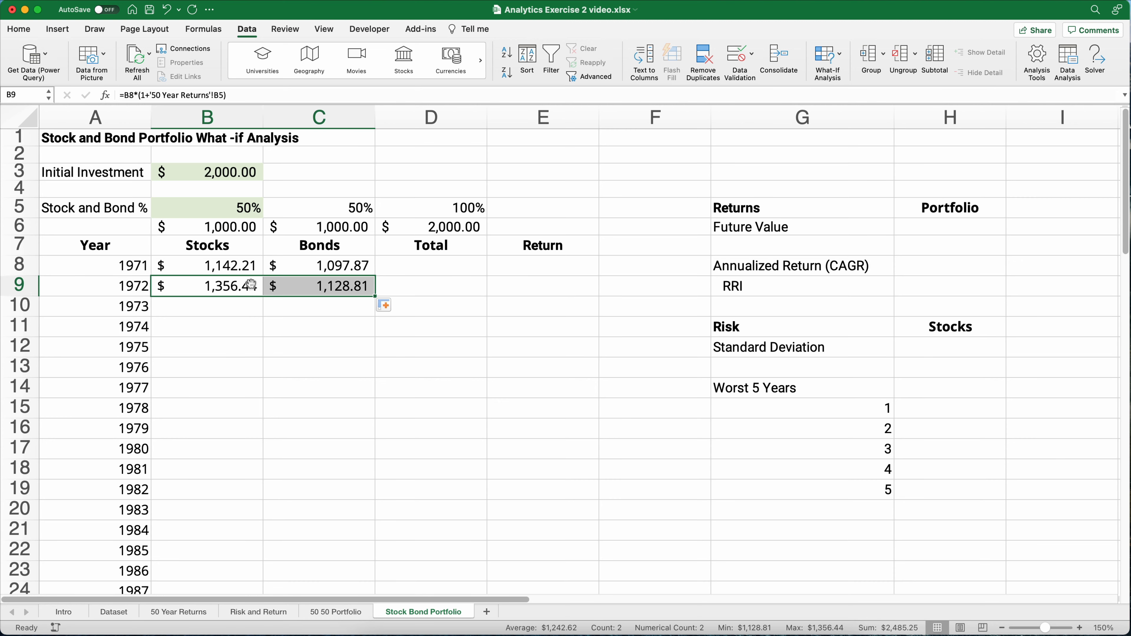
left_click_drag(249, 285, 299, 287)
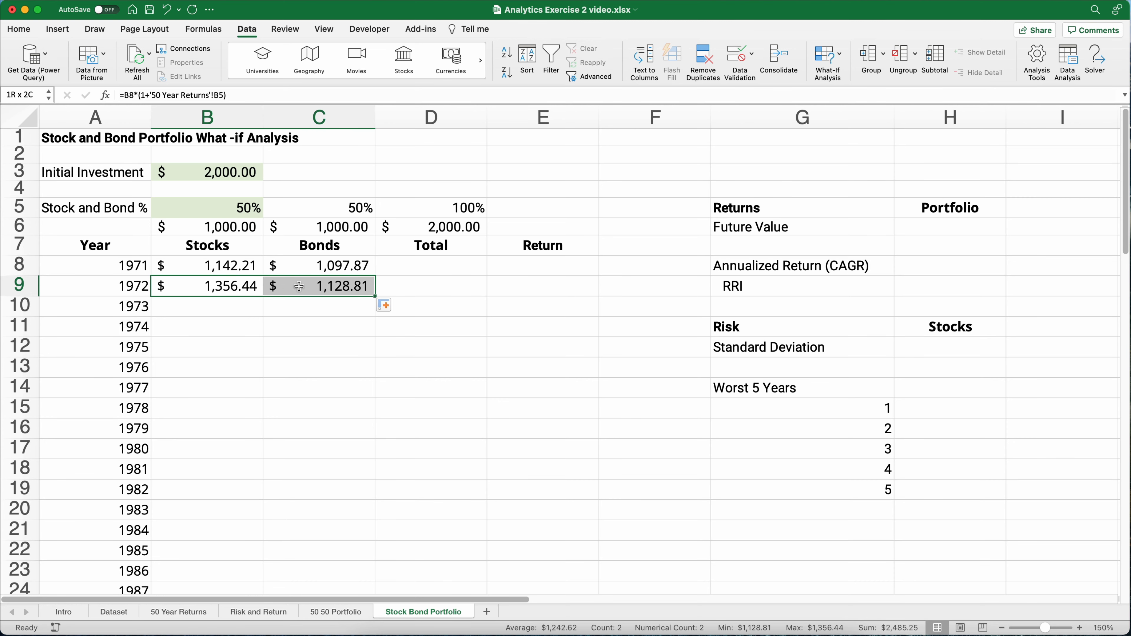
double_click(375, 296)
Step: Compare the 2020 stock and bond values in row 57 with the future values on the Risk and Return sheet
scroll(260, 411, "down", 5)
left_click(242, 433)
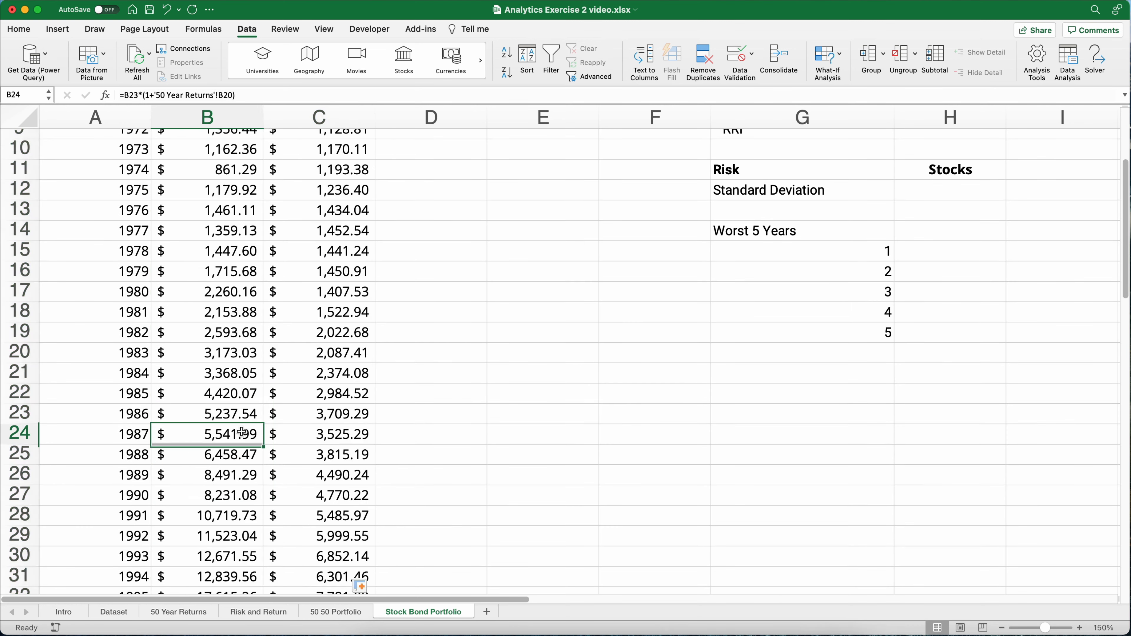
key("super+Down")
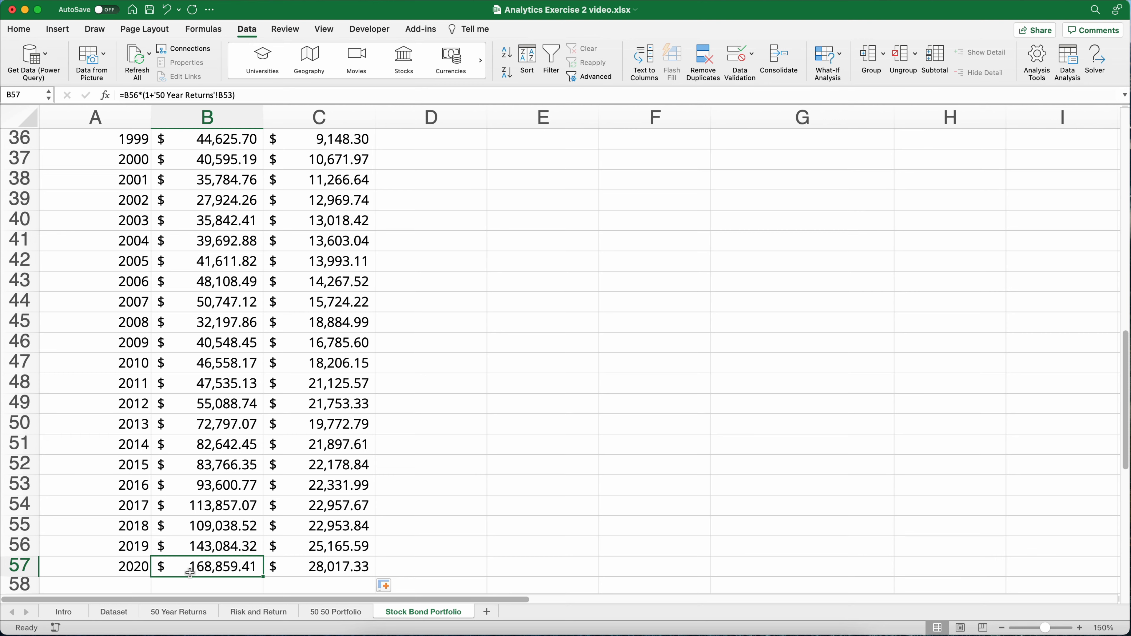
left_click(311, 567)
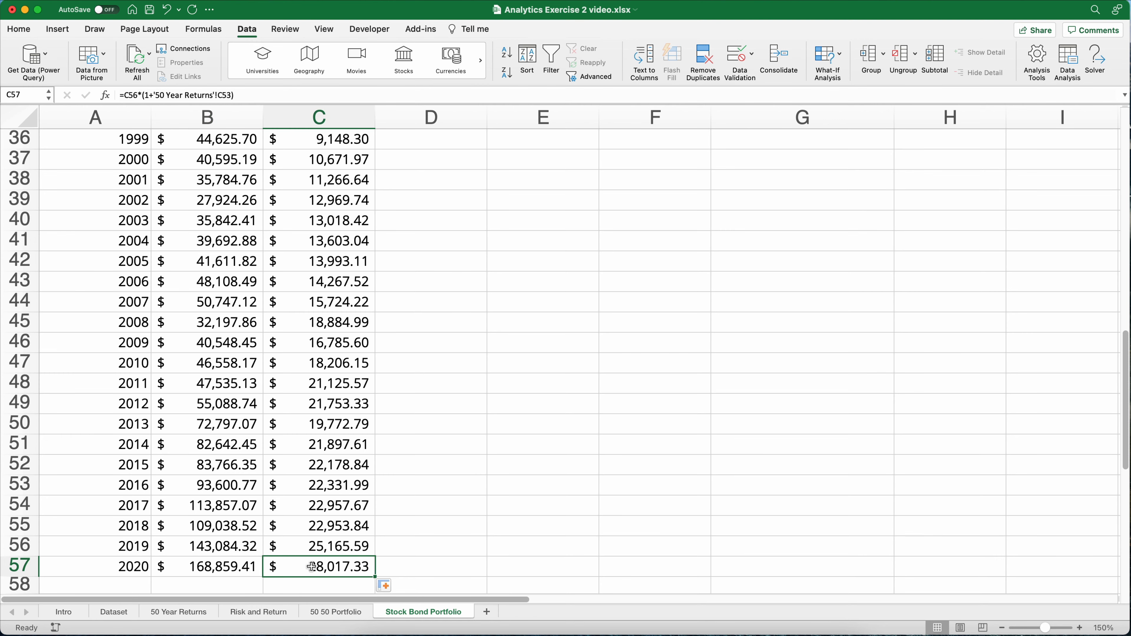
left_click(177, 616)
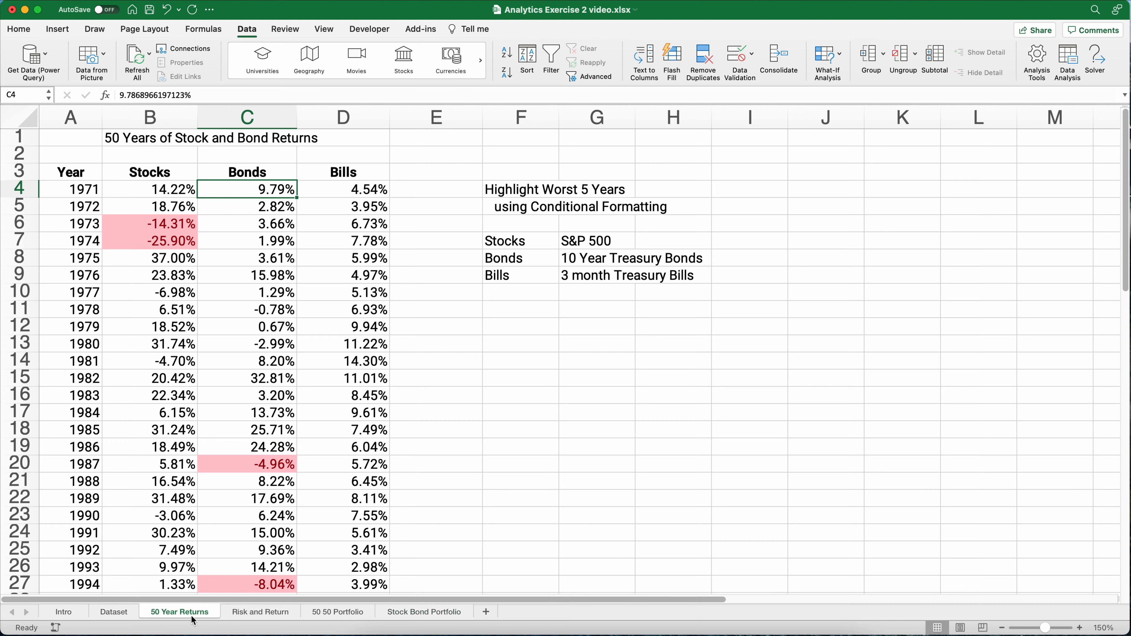
left_click(258, 615)
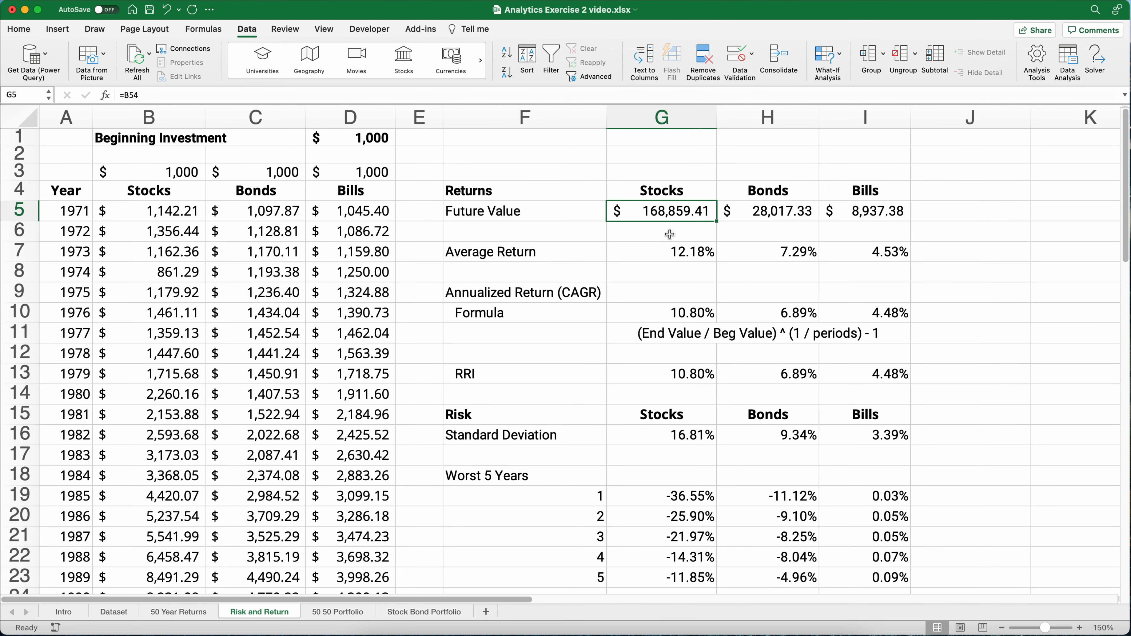
Step: Select the stock and bond future values together on the Risk and Return sheet, and check B6 on the Stock Bond Portfolio sheet
left_click(726, 213, "shift")
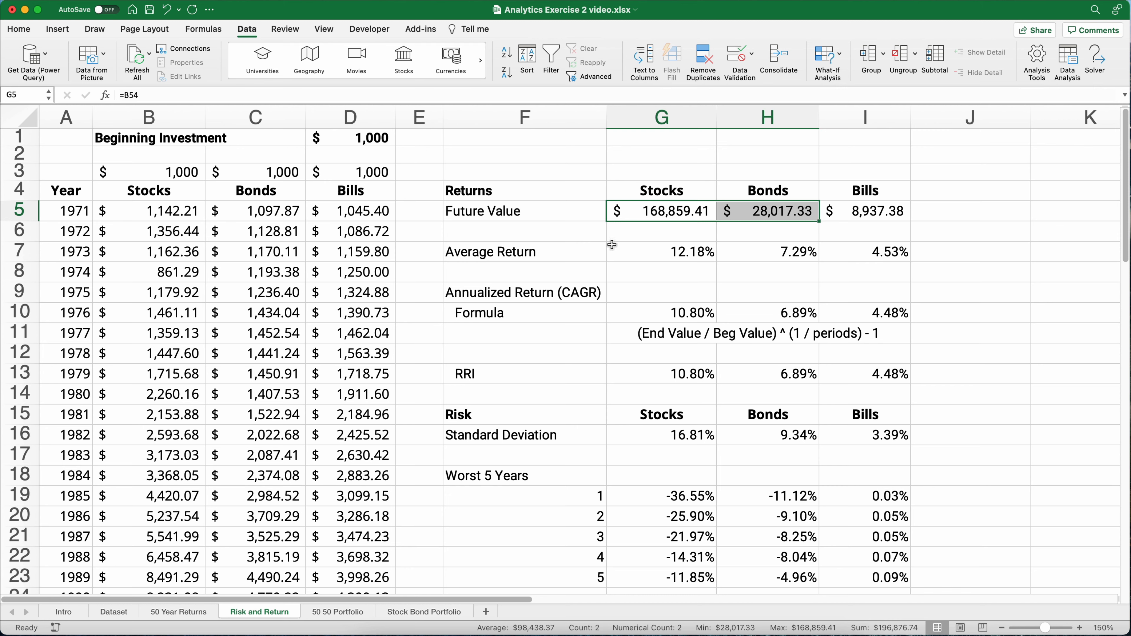
left_click(441, 617)
scroll(246, 311, "up", 15)
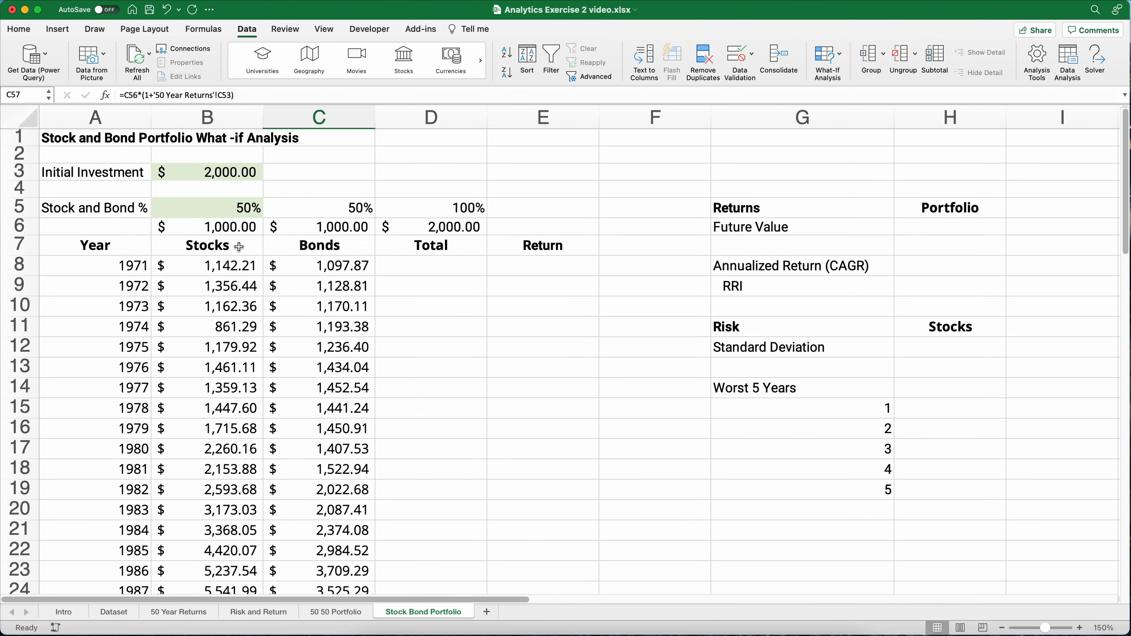
left_click(222, 229)
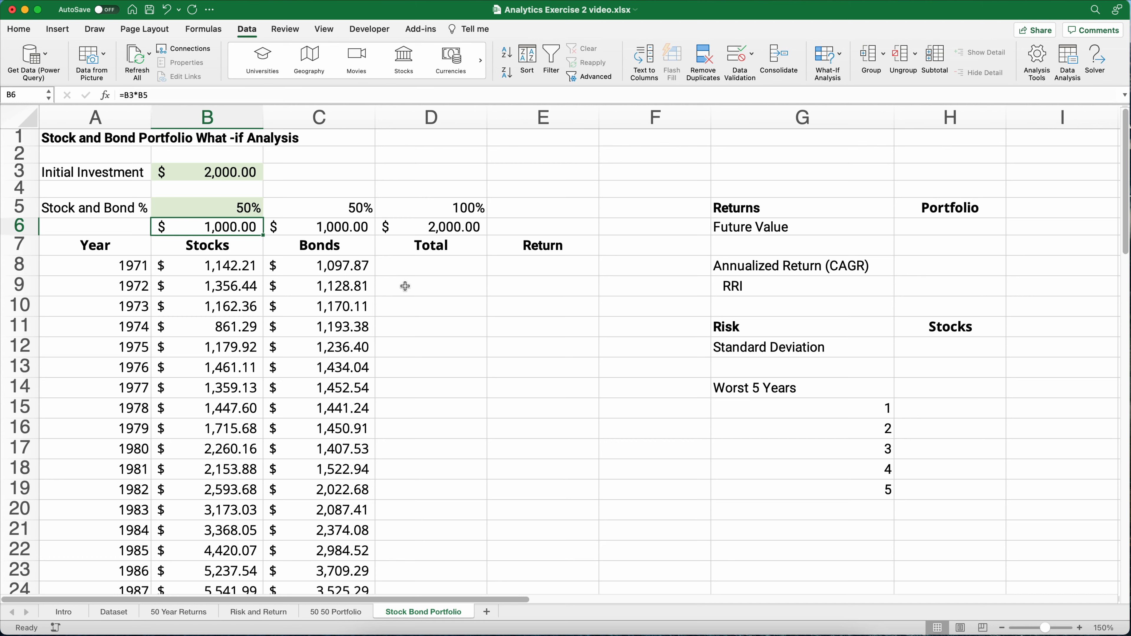
Step: Calculate the 1971 portfolio total in D8 with =B8+C8, and fill it down through 2020
left_click(410, 270)
type("=")
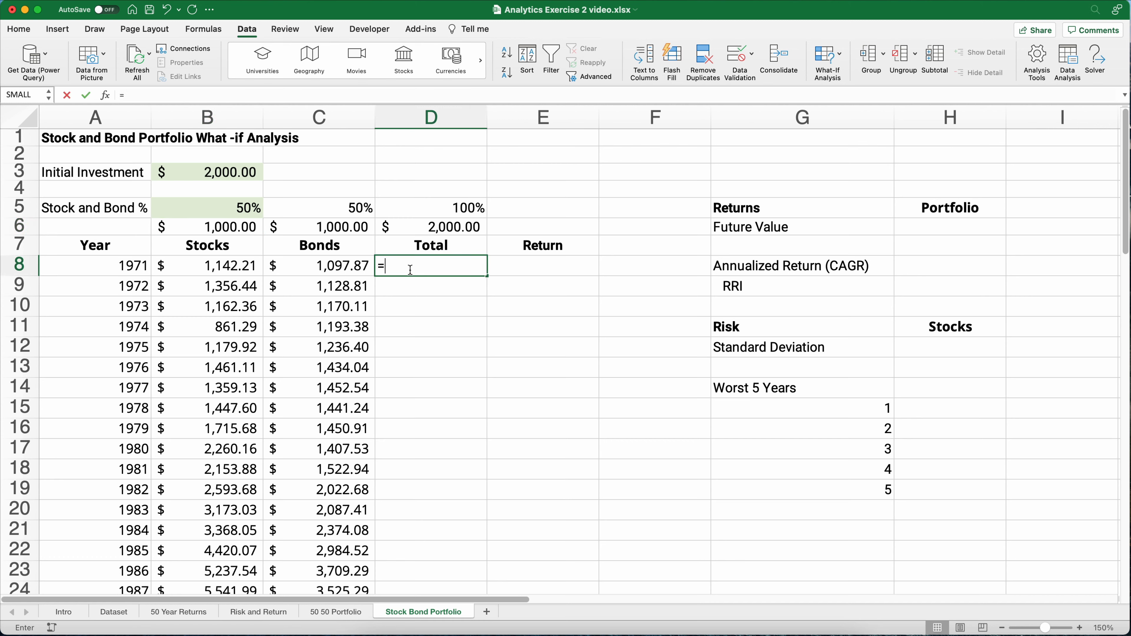
key("Left")
key("Left")
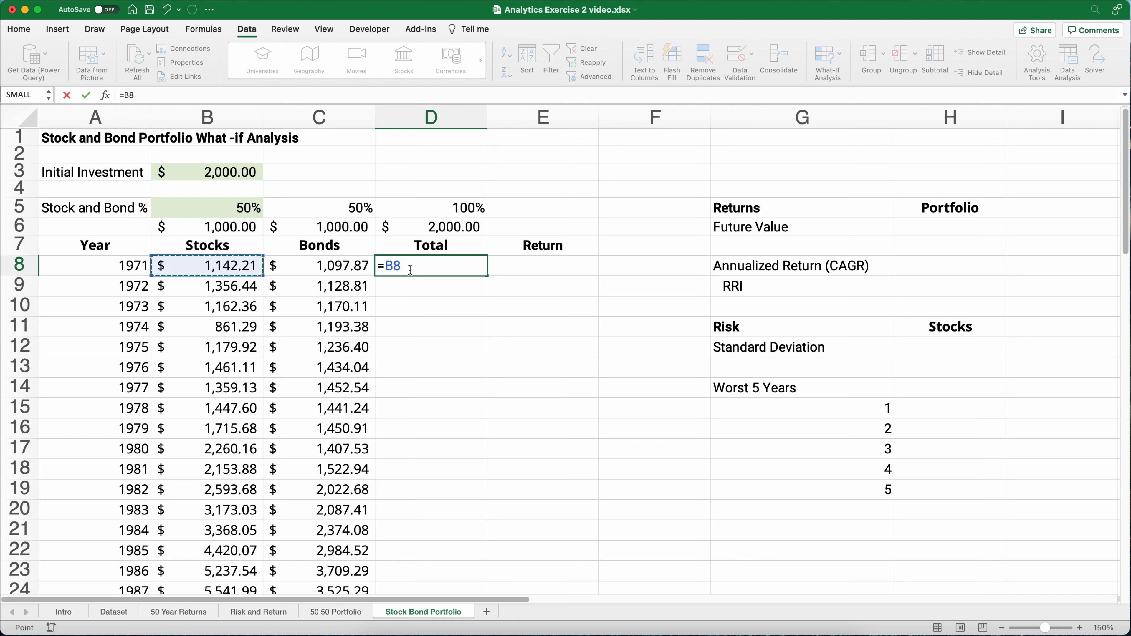
type("+")
key("Left")
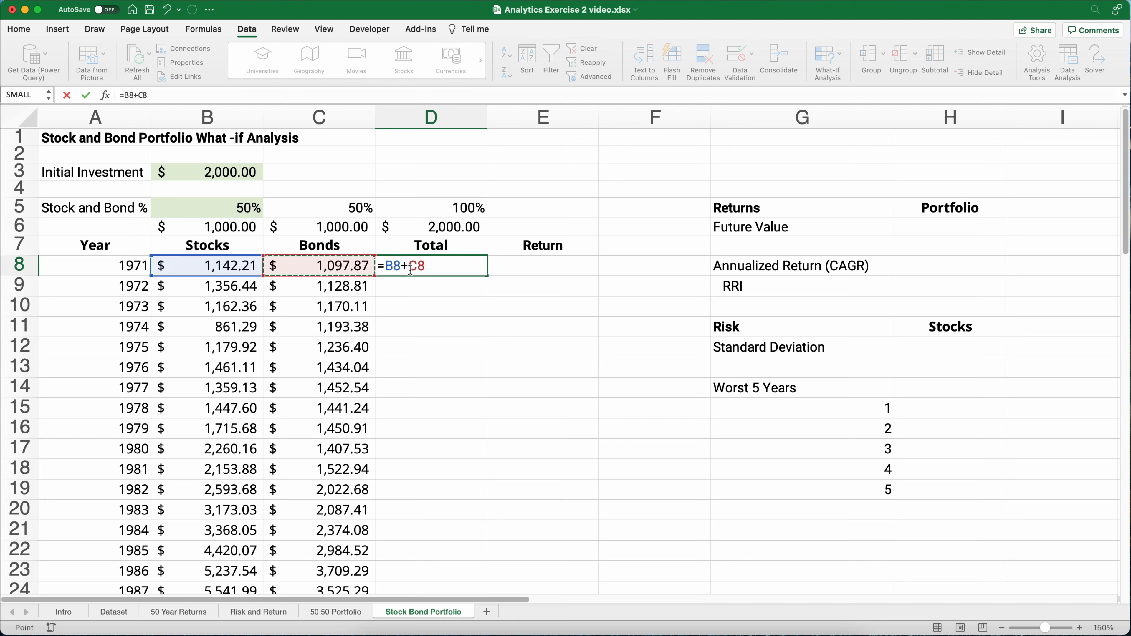
key("Return")
left_click(438, 270)
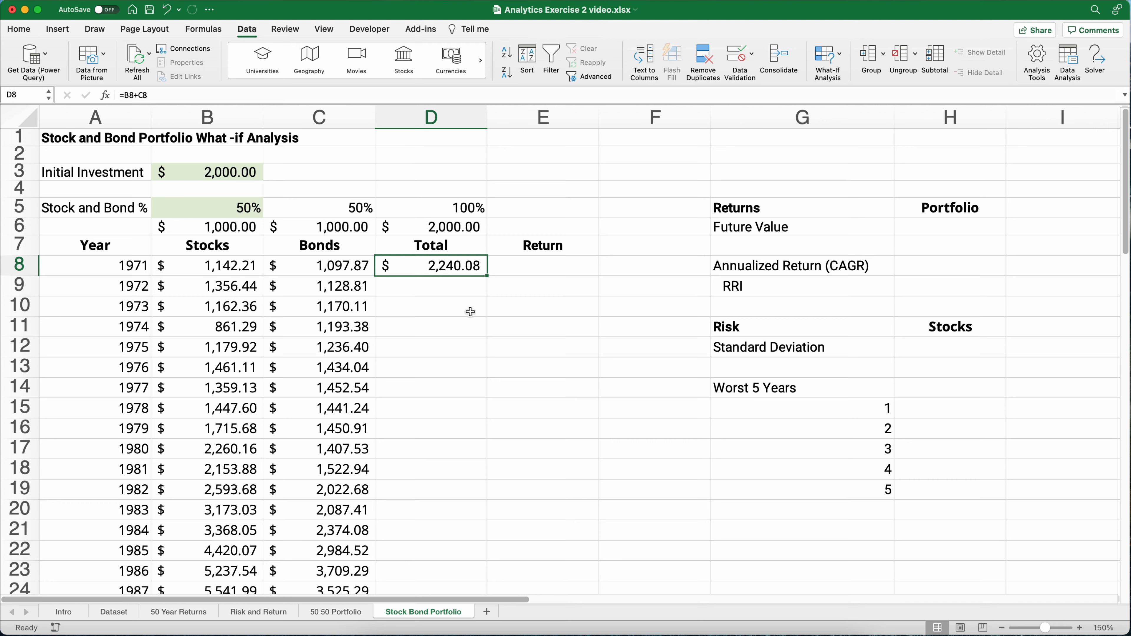
double_click(488, 276)
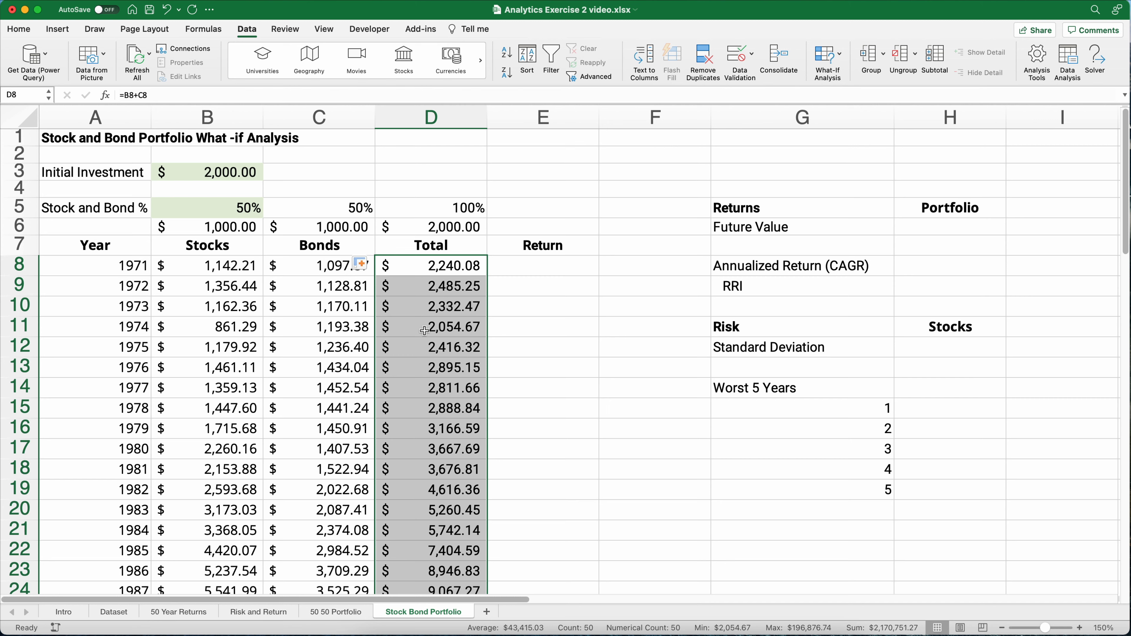
Step: Calculate the 1971 portfolio return in E8 with the formula =D8/B3-1
left_click(541, 268)
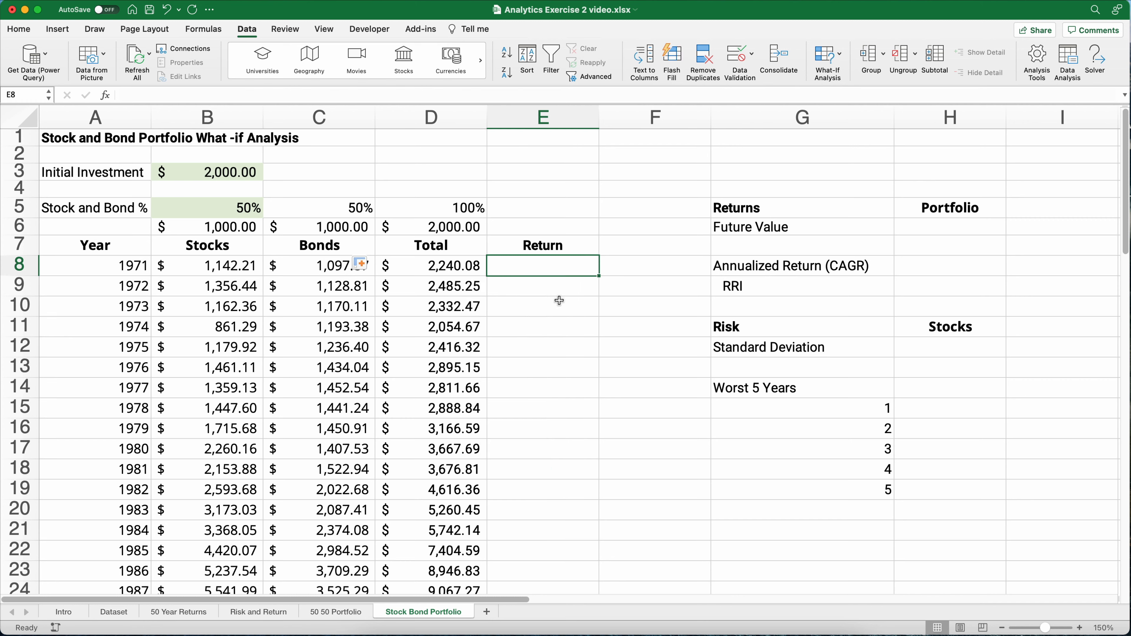
type("=")
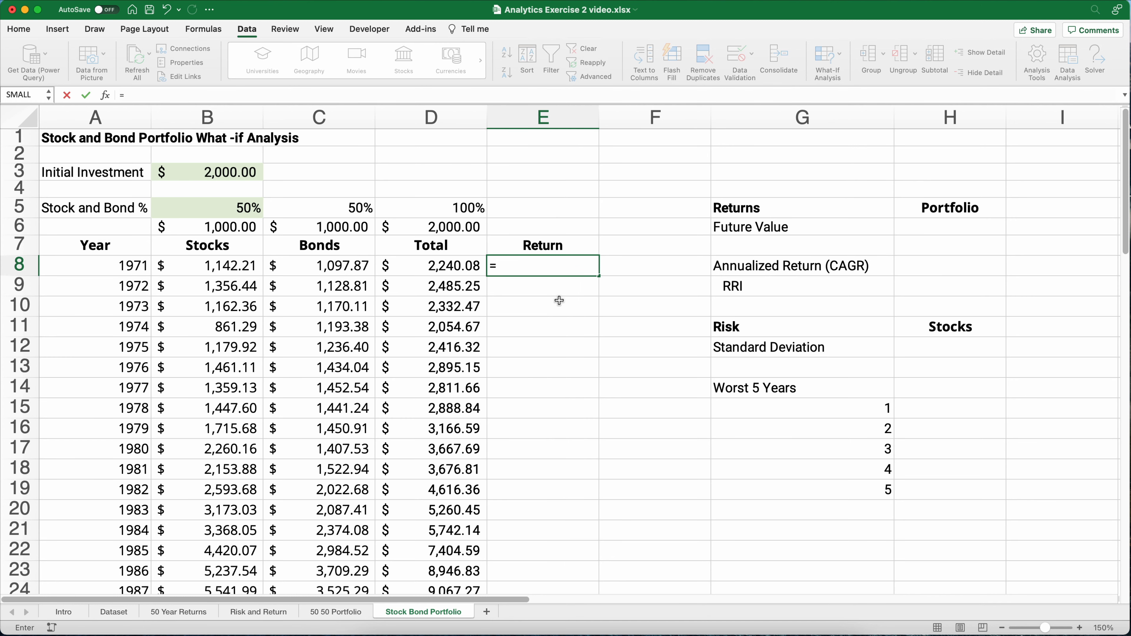
key("Left")
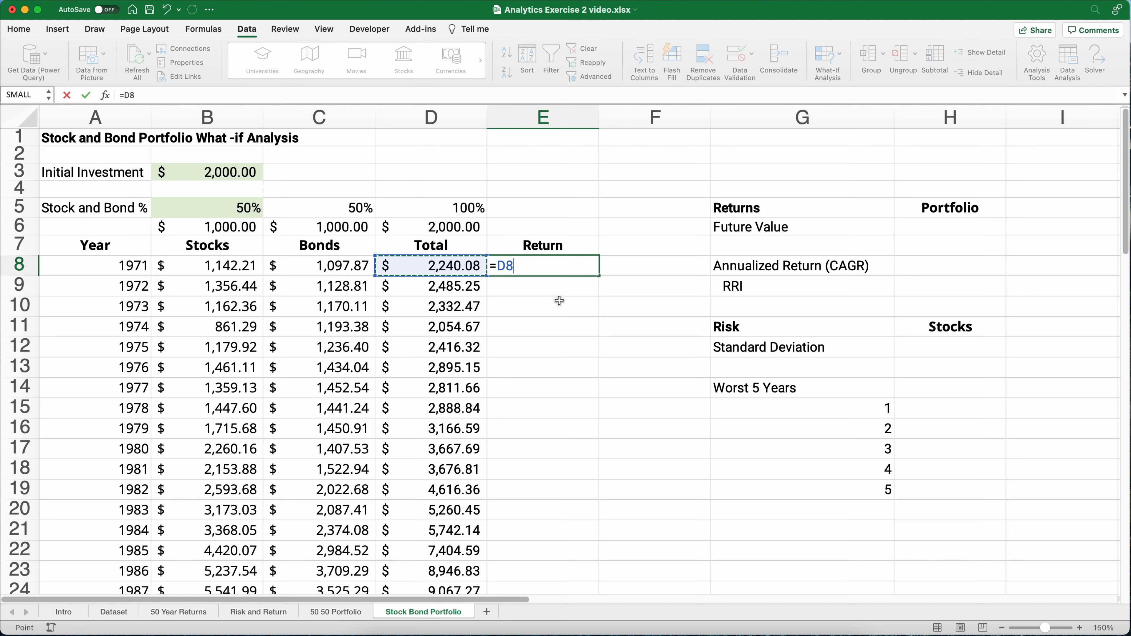
type("/")
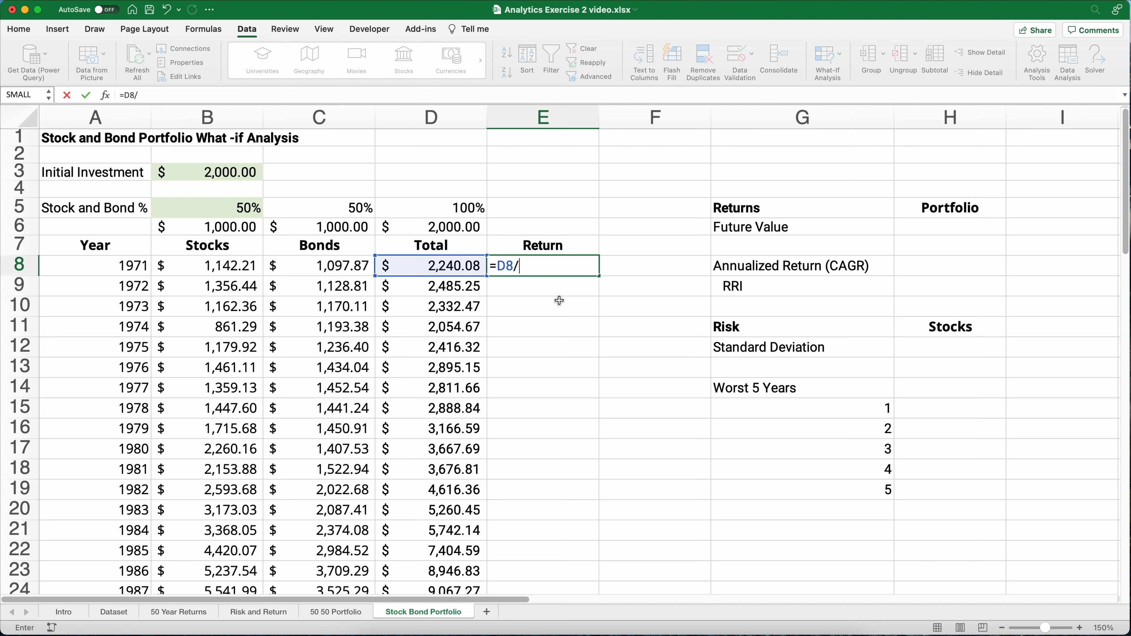
left_click(213, 174)
key("Return")
key("Up")
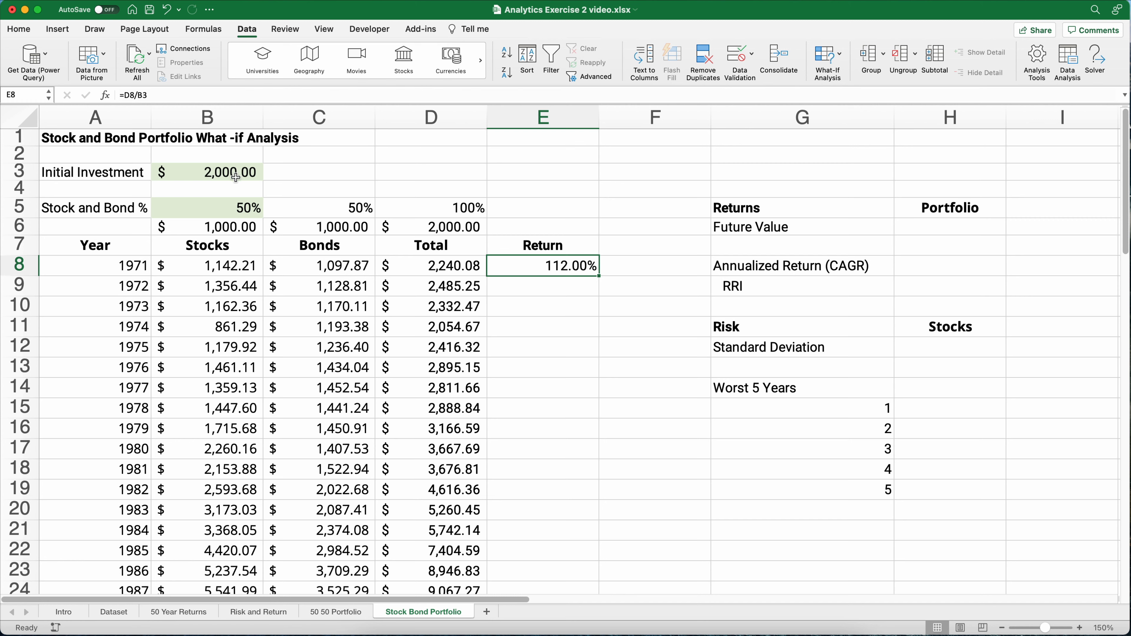
left_click(180, 97)
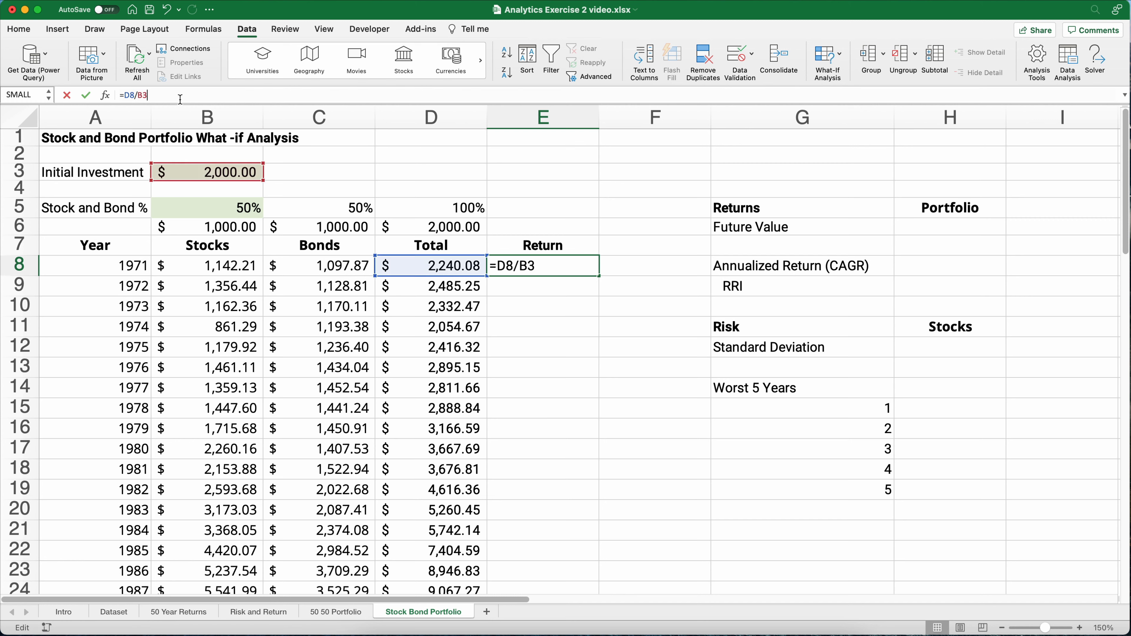
type("-1")
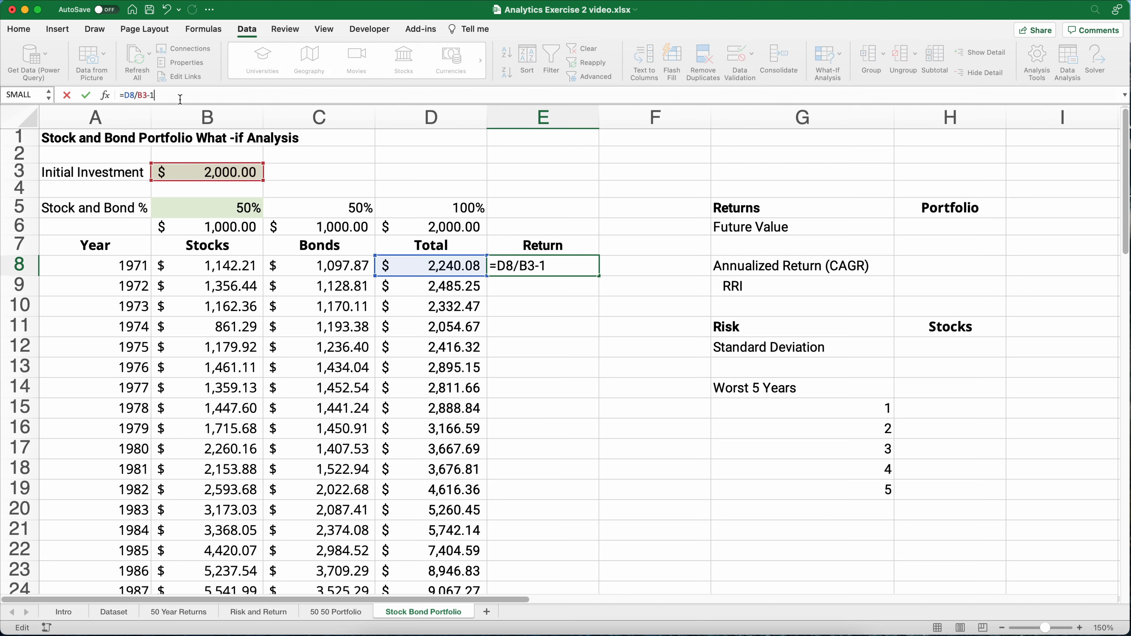
key("Return")
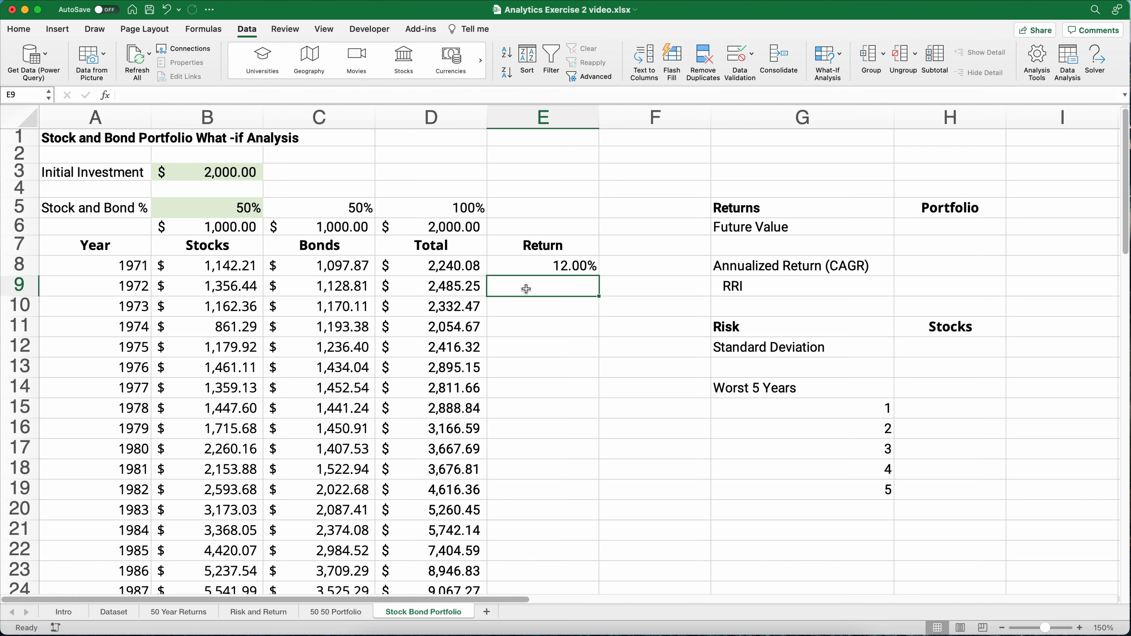
Step: Calculate the 1972 portfolio return in E9 with the formula =D9/D8-1
type("=")
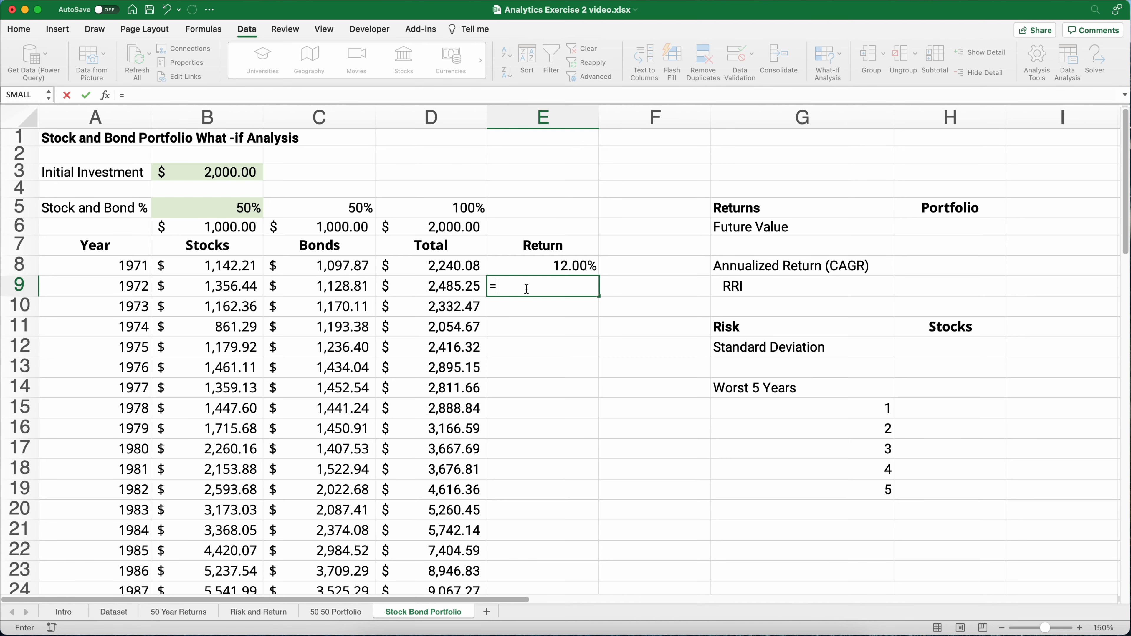
key("Left")
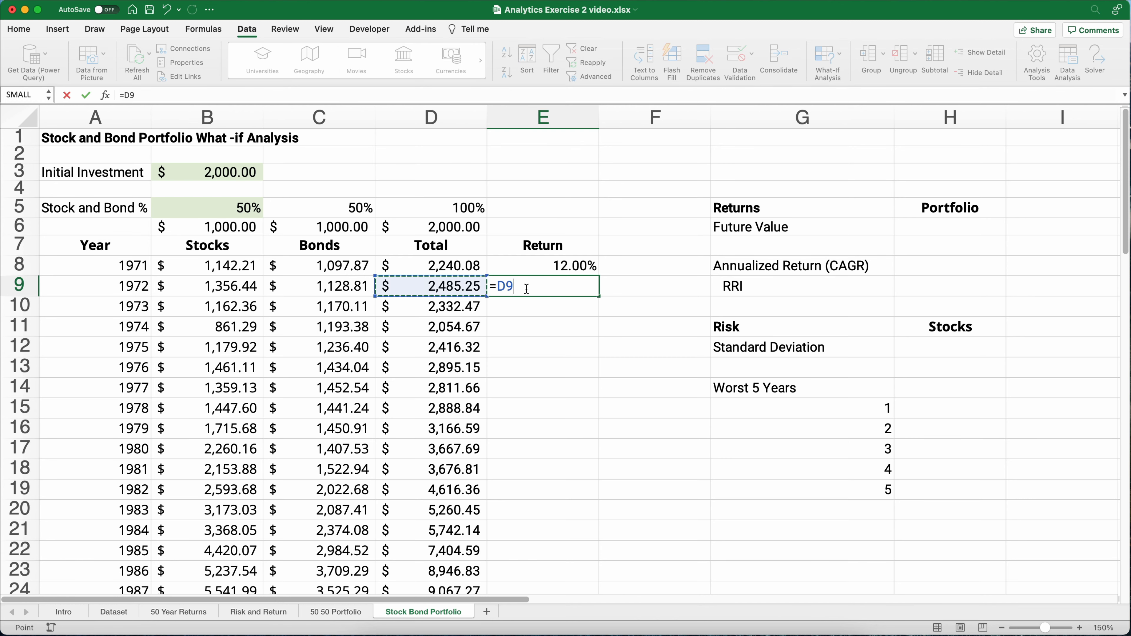
type("/")
key("Up")
key("Left")
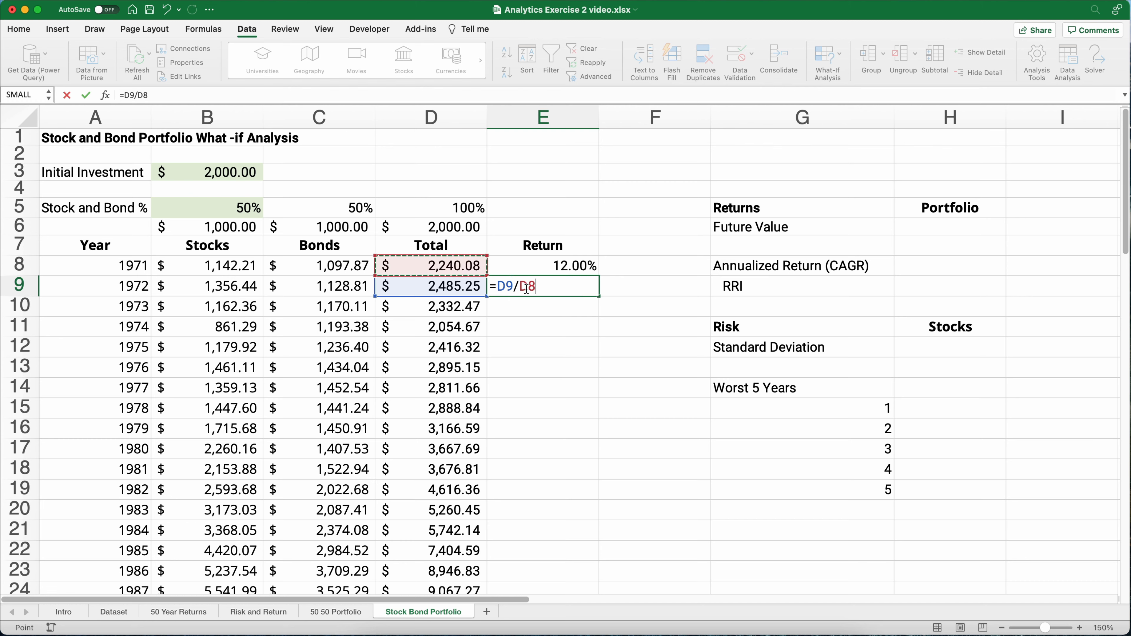
type("-1")
key("Return")
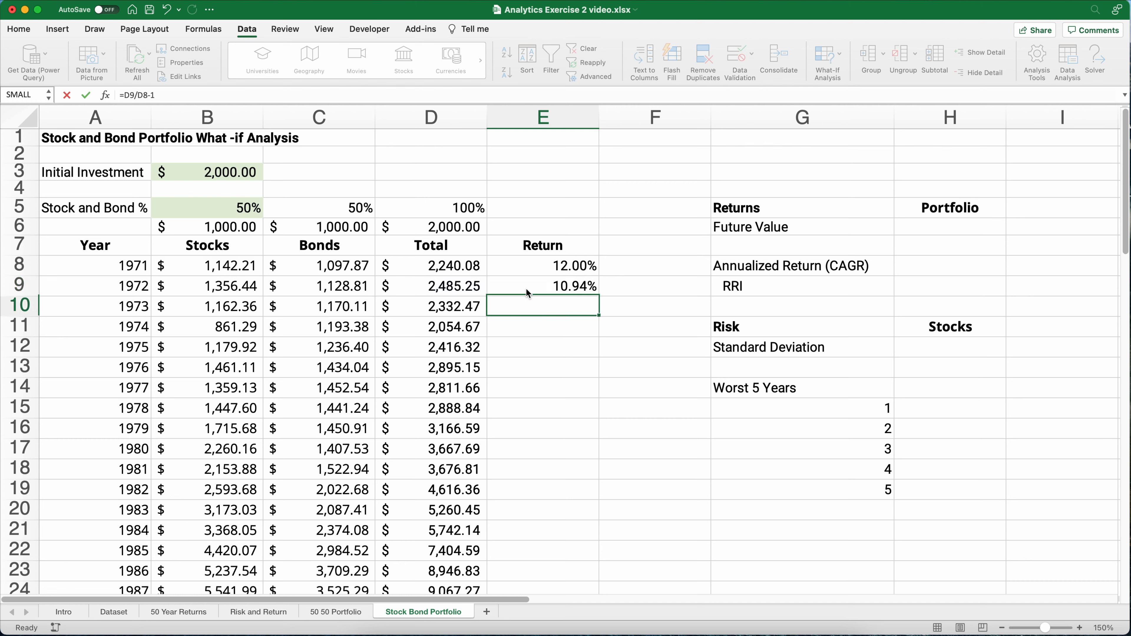
left_click(529, 285)
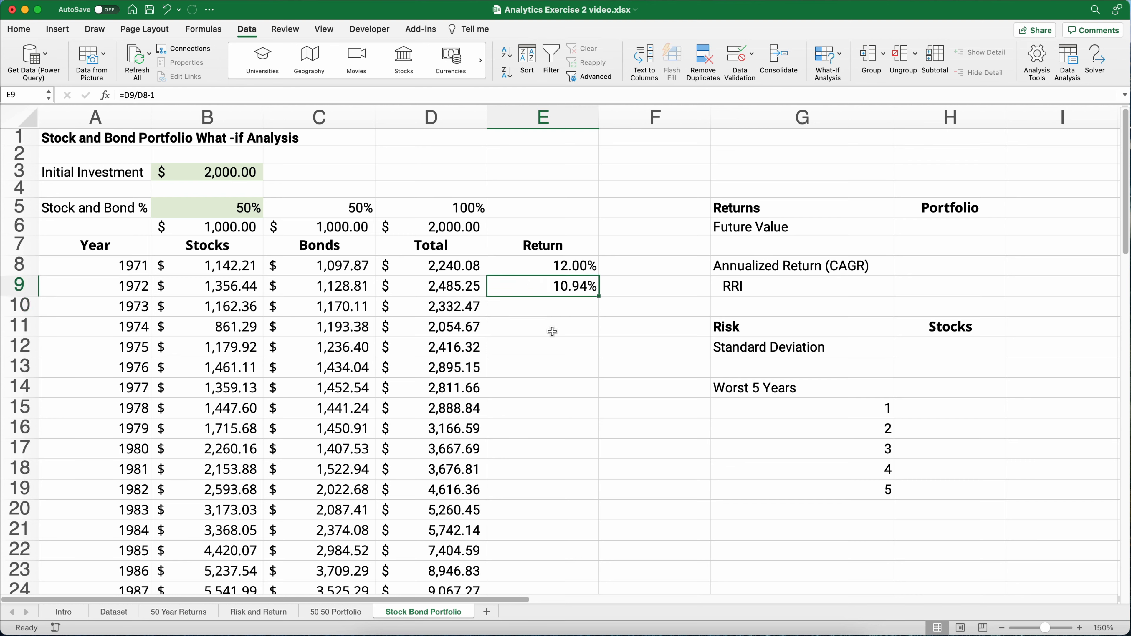
Step: Review the 1972 stock and bond returns on the 50 Year Returns sheet, and return to the Stock Bond Portfolio sheet
left_click(194, 614)
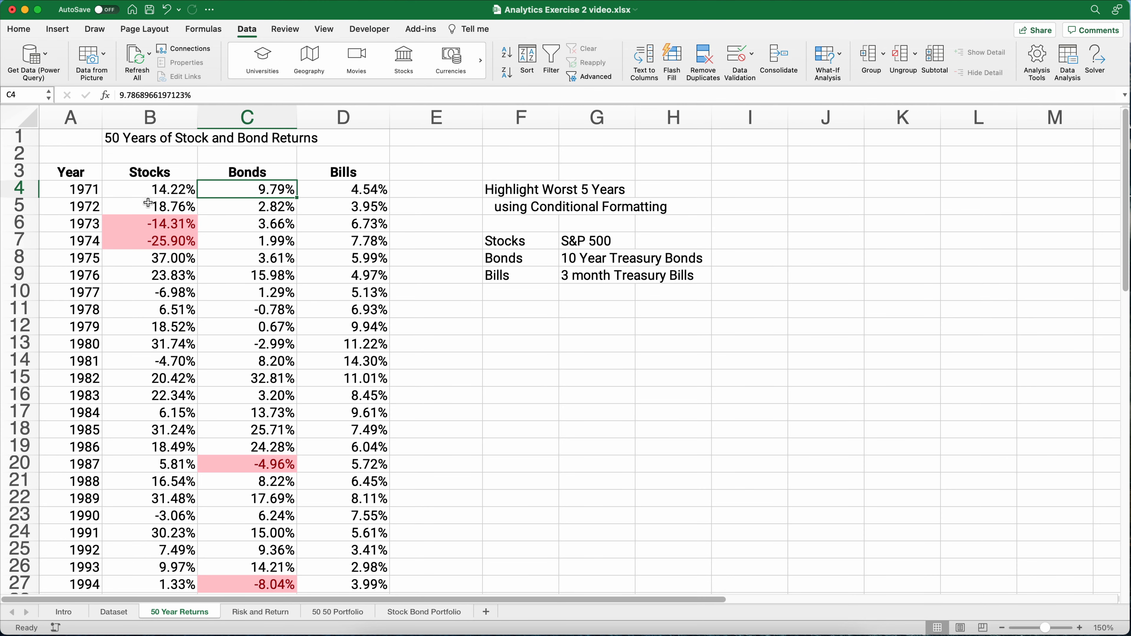
left_click_drag(148, 203, 233, 203)
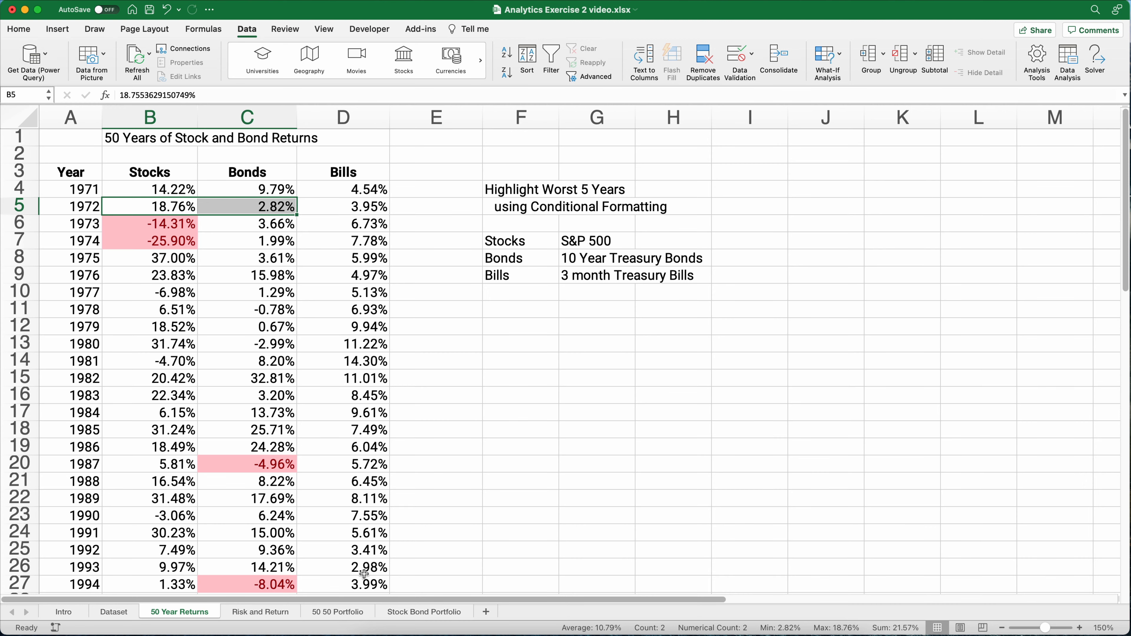
left_click(347, 614)
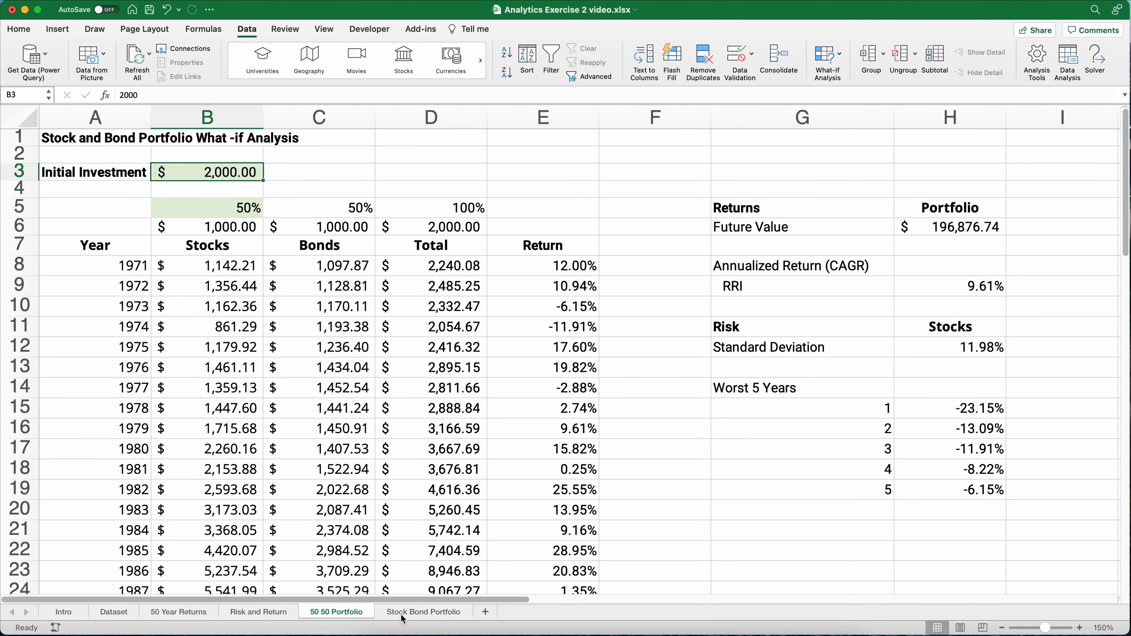
left_click(425, 615)
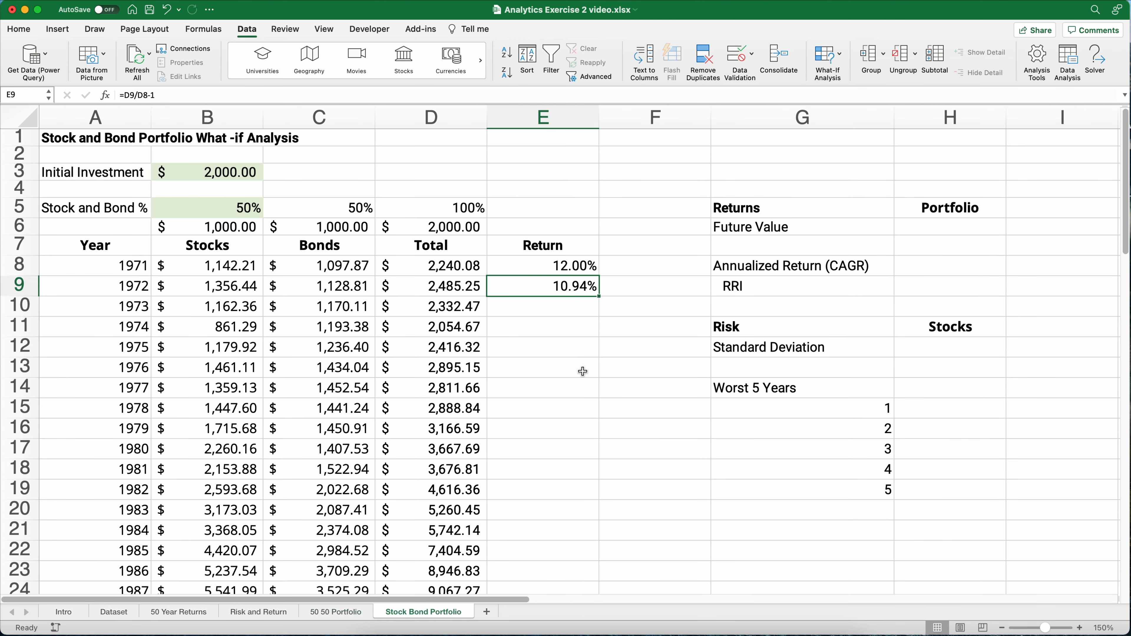
Step: Fill the 1972 return formula in E9 down through 2020, and check the last rows
double_click(600, 295)
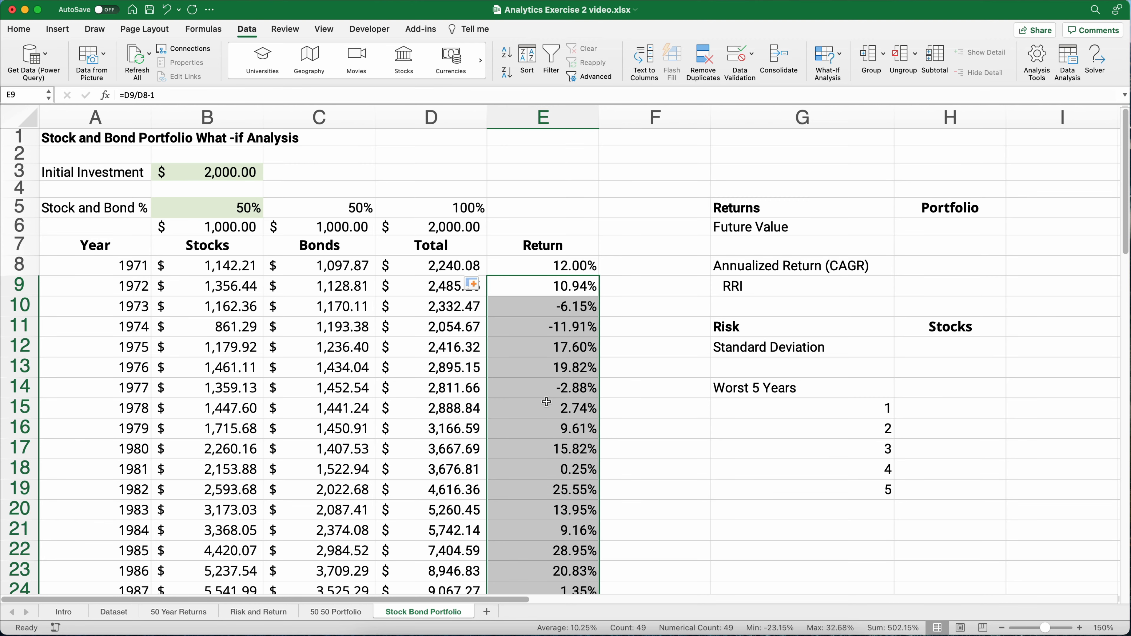
scroll(540, 399, "down", 10)
scroll(531, 421, "down", 5)
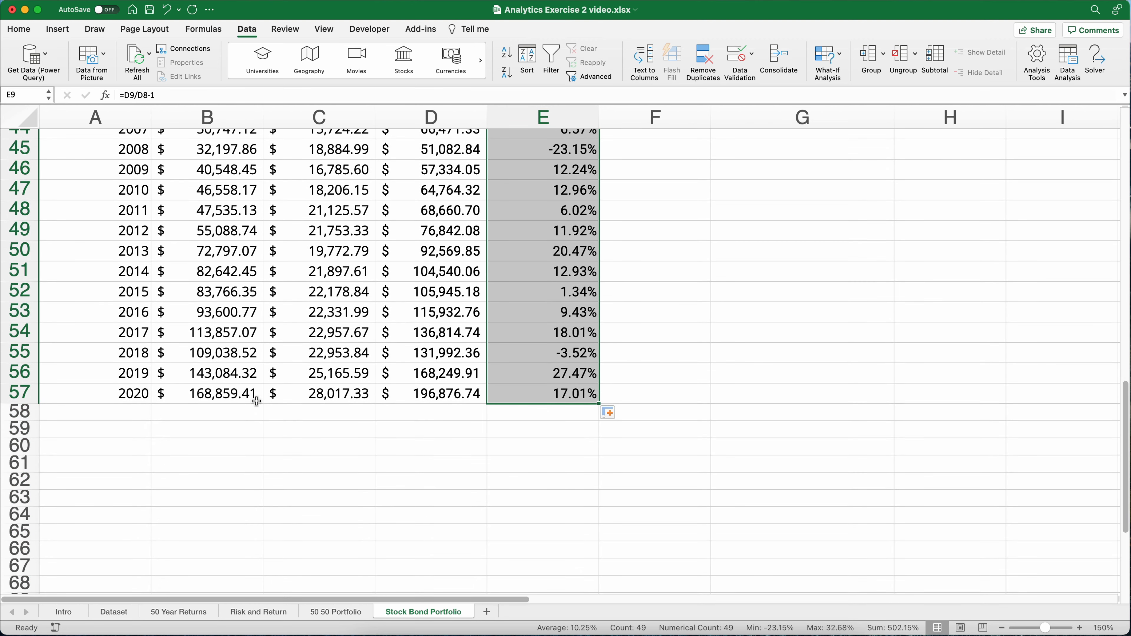
scroll(518, 379, "up", 15)
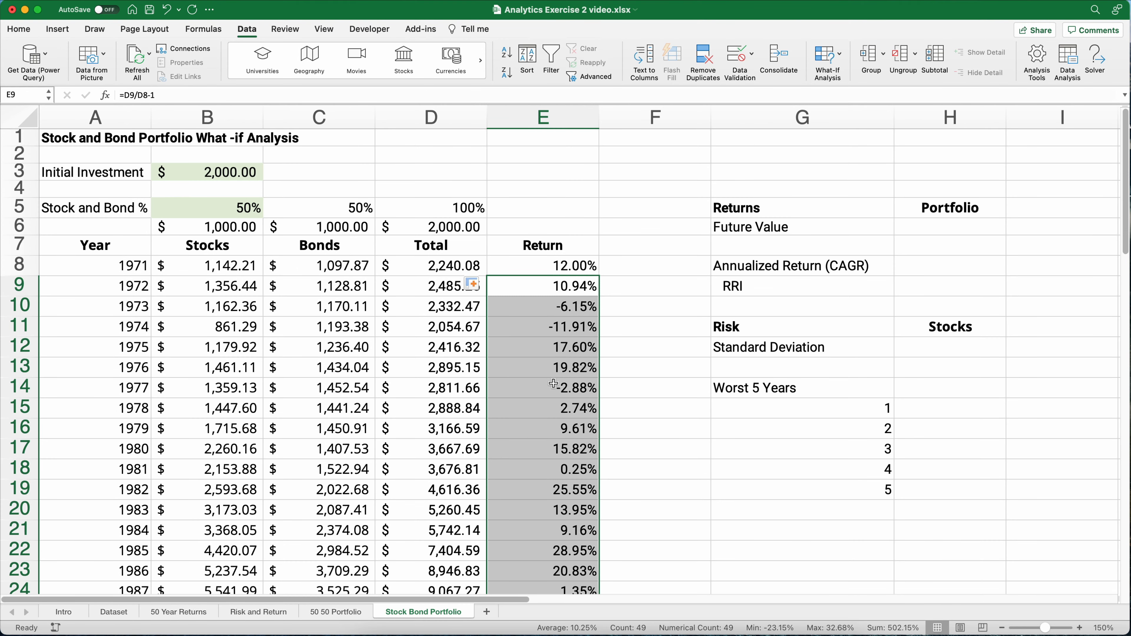
Step: Link the portfolio's Future Value in H6 to the 2020 total with the formula =D57
left_click(935, 228)
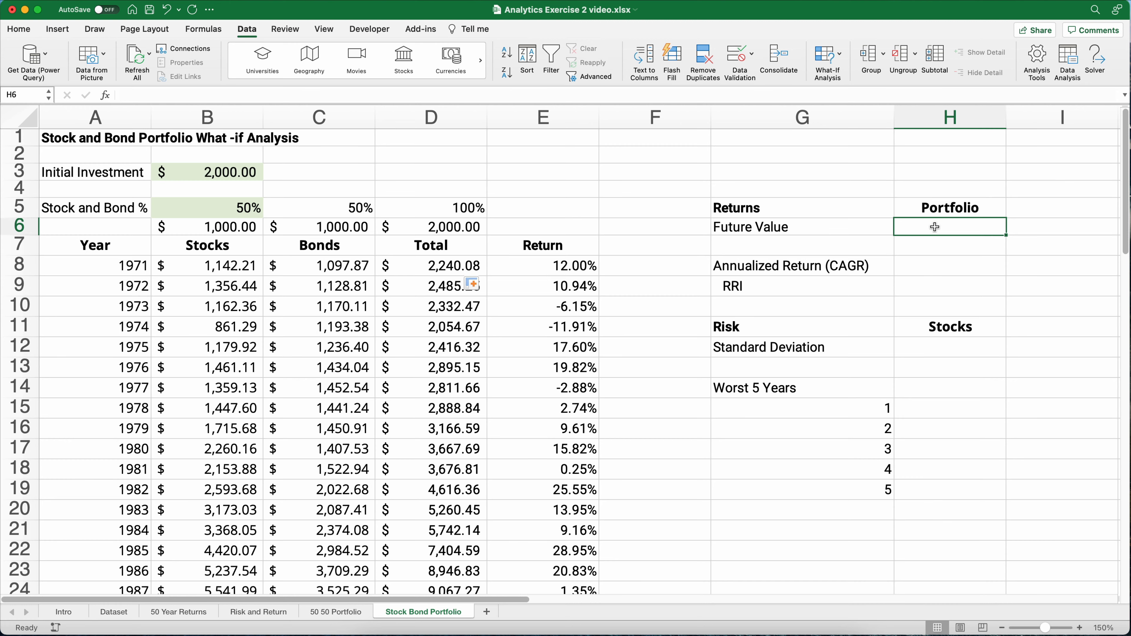
type("=")
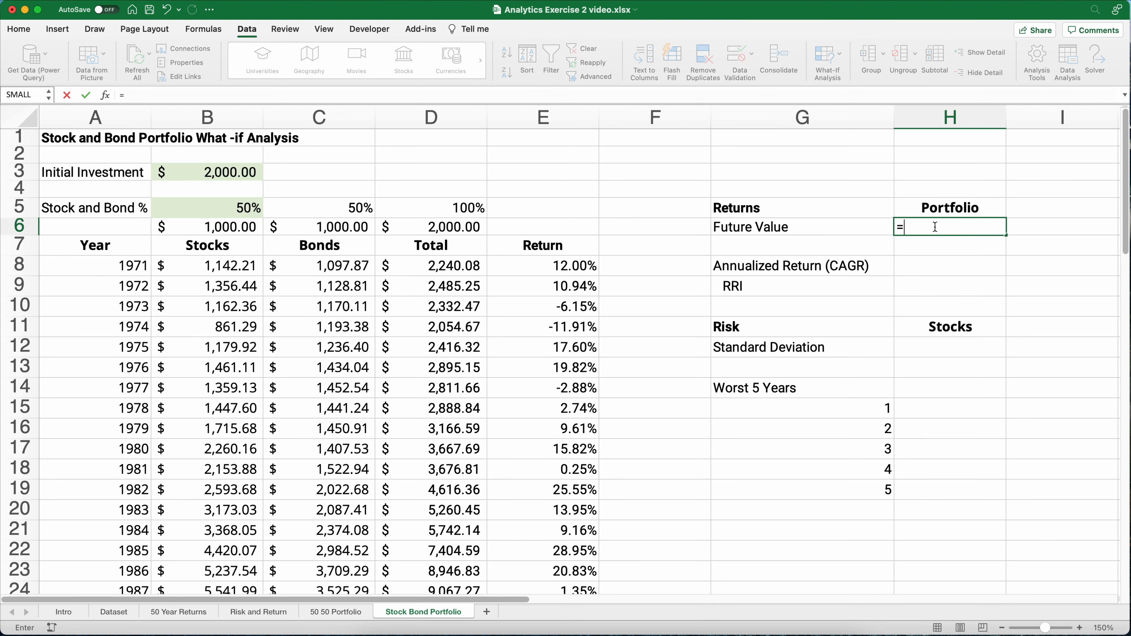
left_click(414, 503)
key("ctrl+Down")
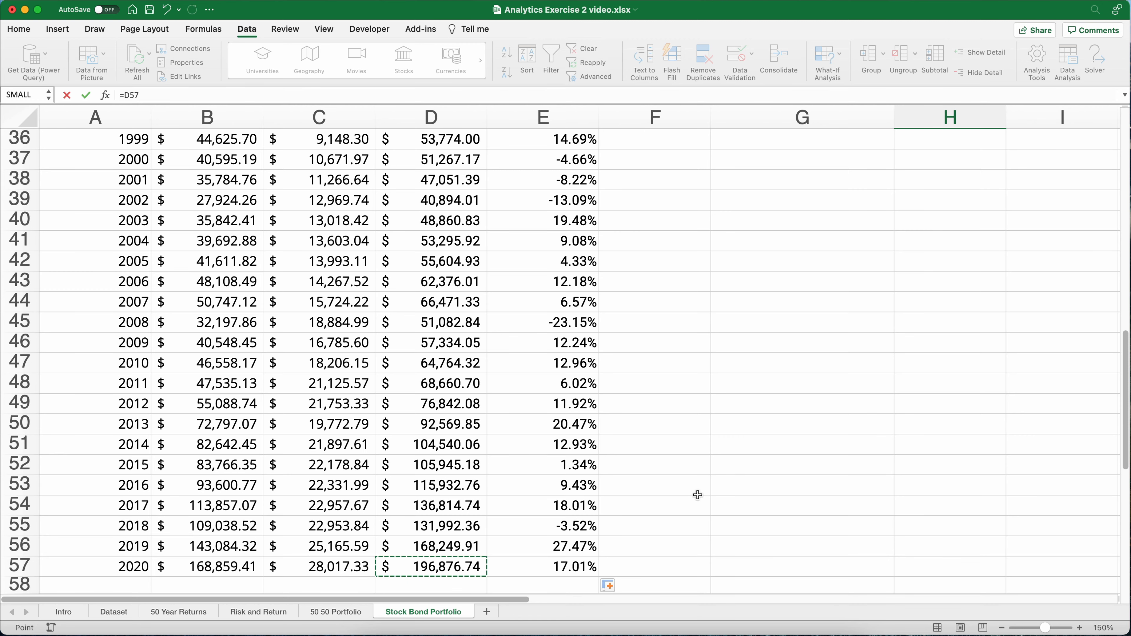
key("Return")
scroll(891, 303, "up", 3)
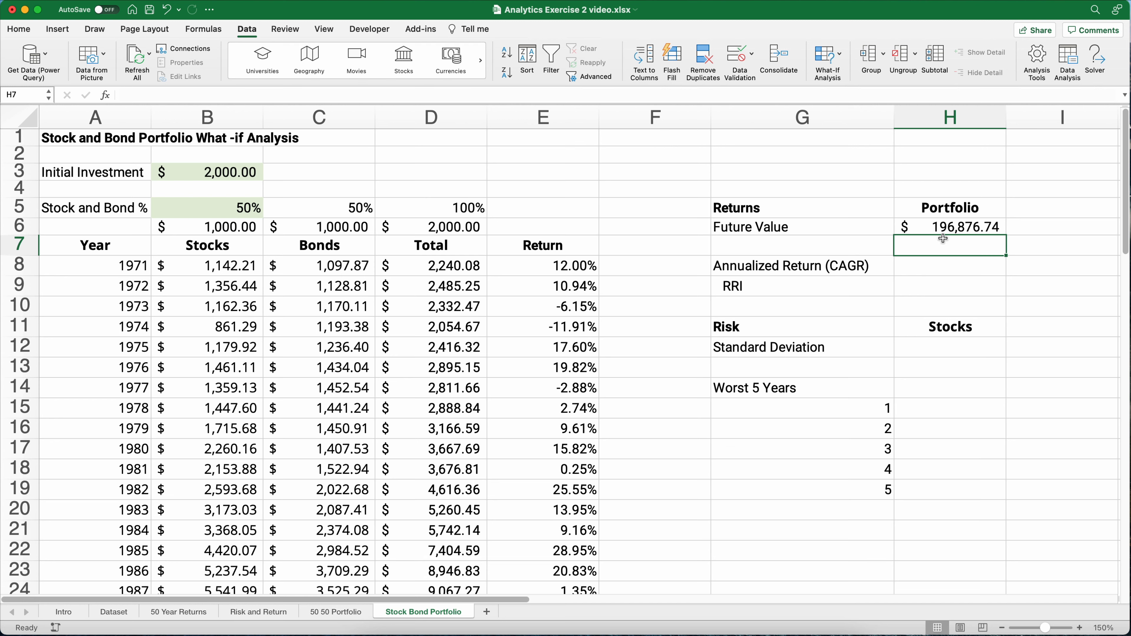
left_click(943, 228)
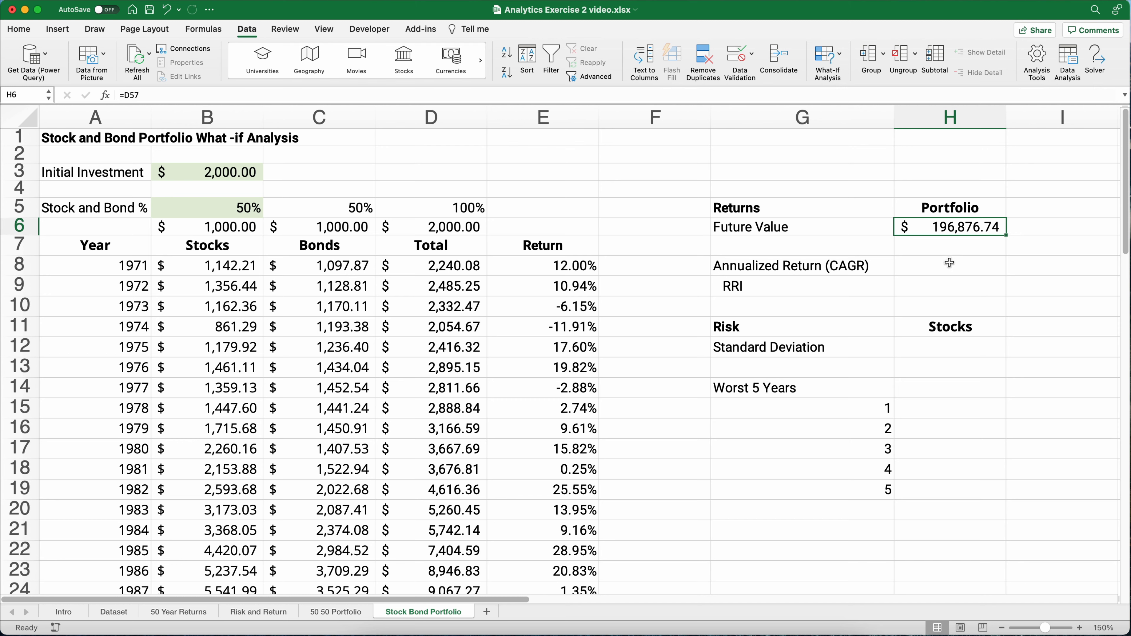
Step: Calculate the portfolio's annualized return in H9 with RRI, using 50 periods, B3 as present value and H6 as future value
left_click(947, 283)
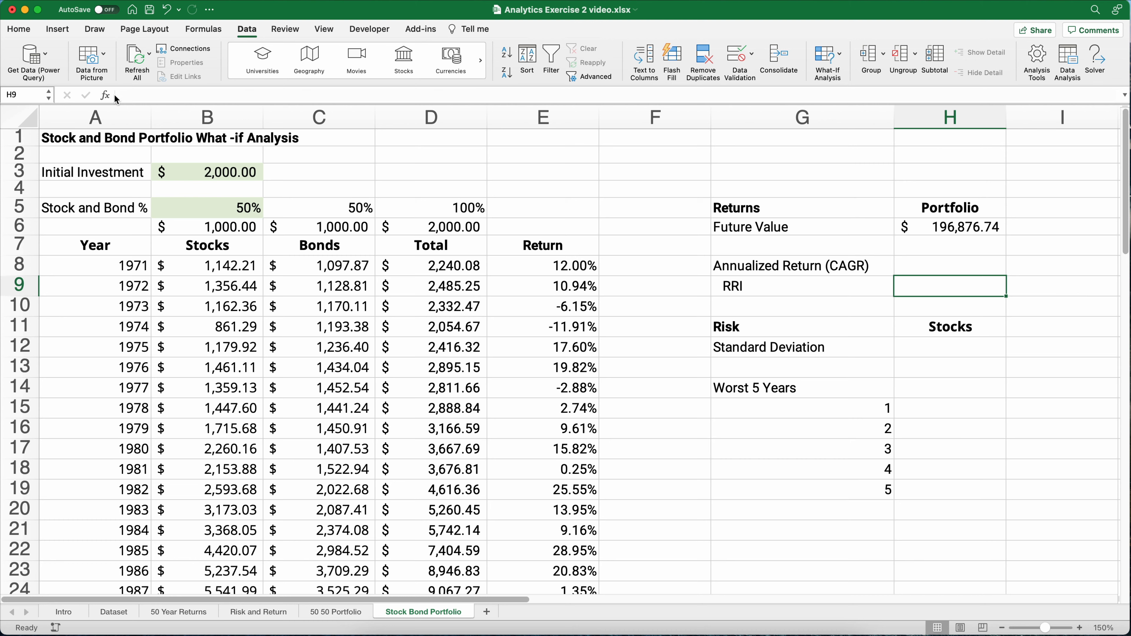
left_click(105, 95)
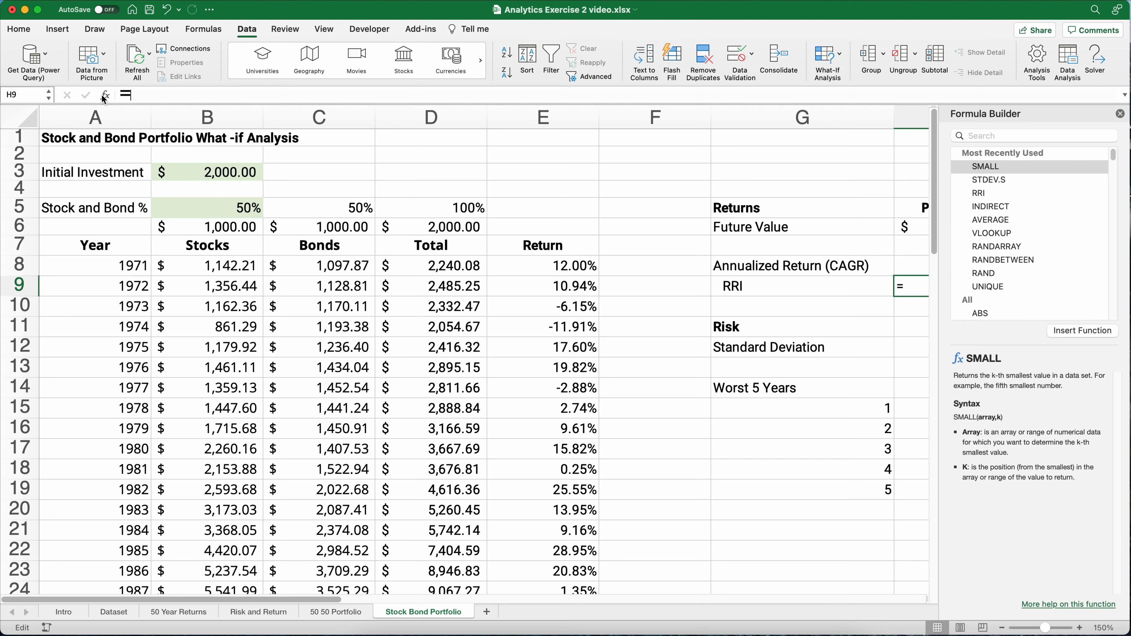
double_click(965, 193)
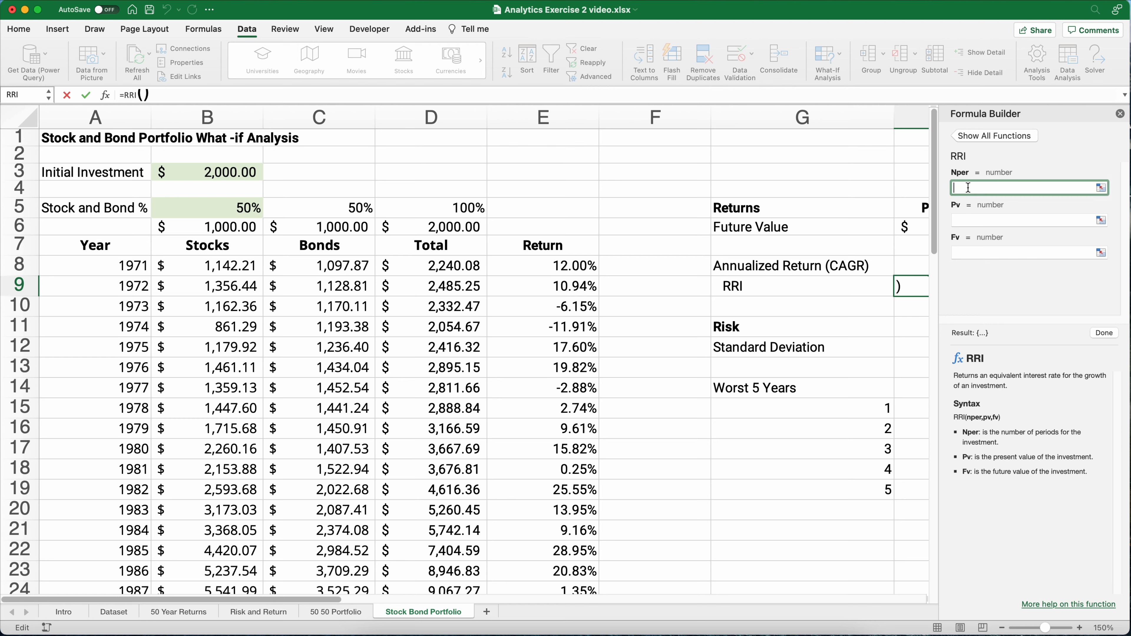
type("50")
left_click(967, 219)
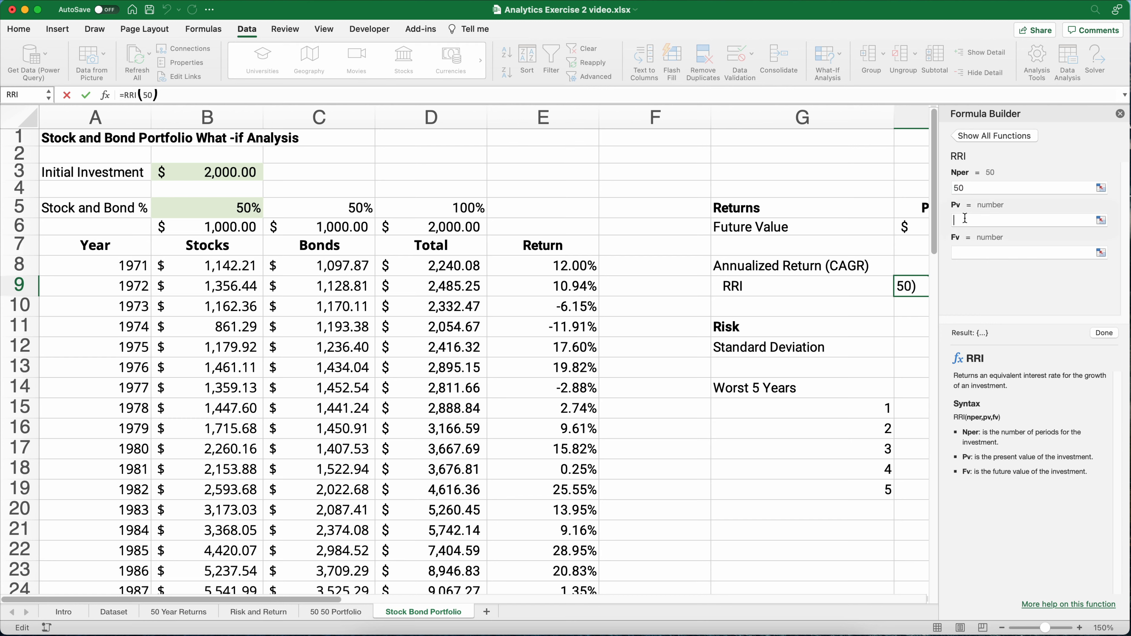
left_click(230, 175)
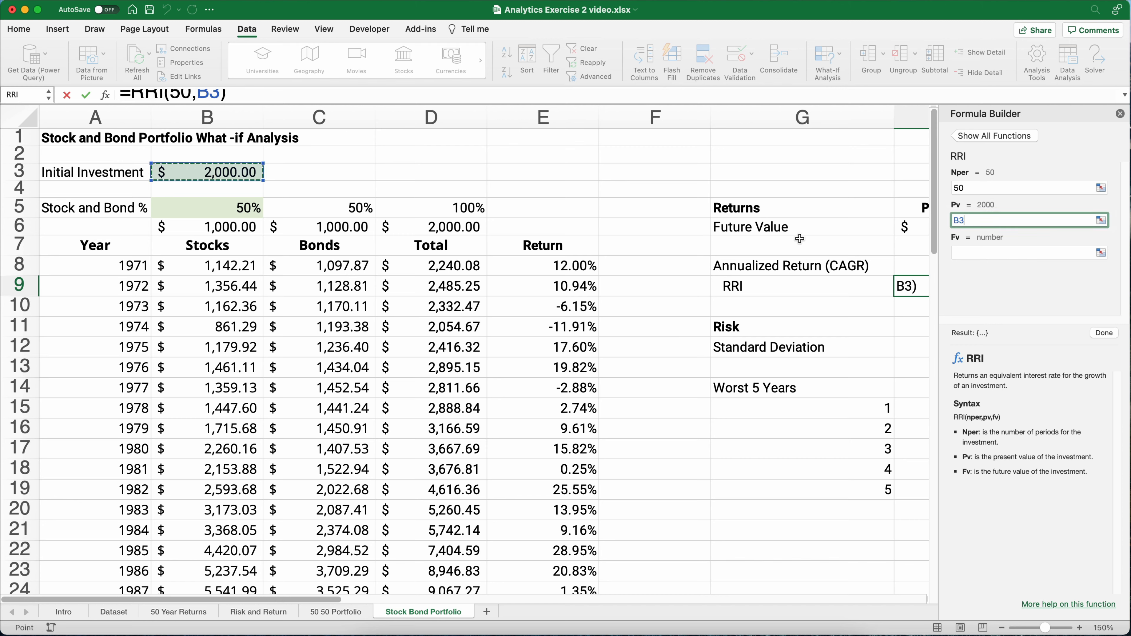
left_click(970, 253)
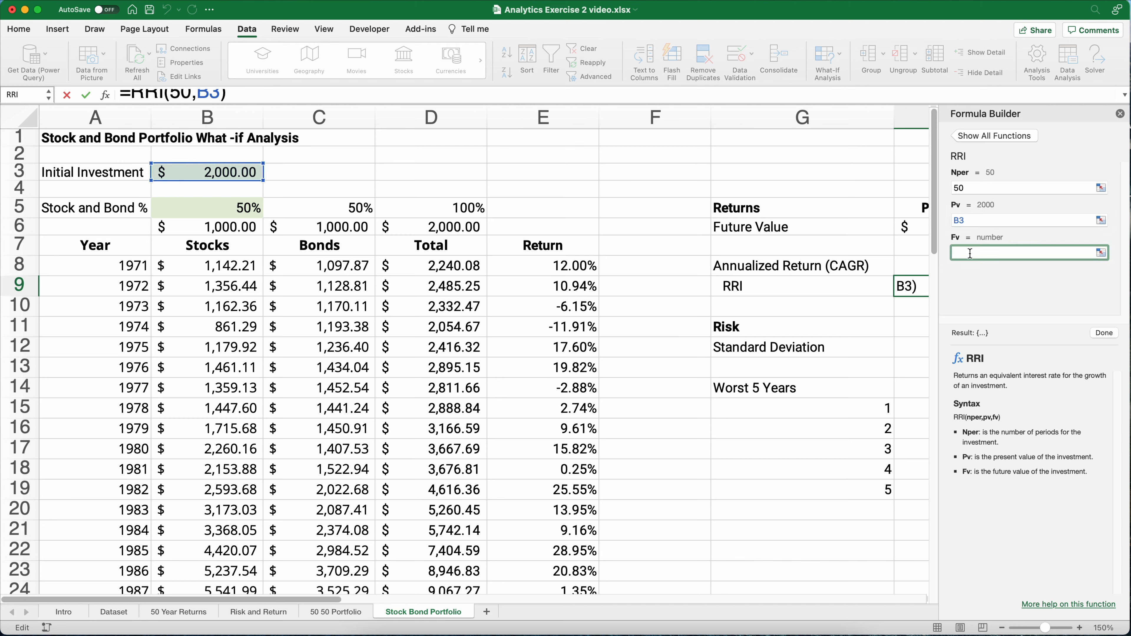
left_click(904, 229)
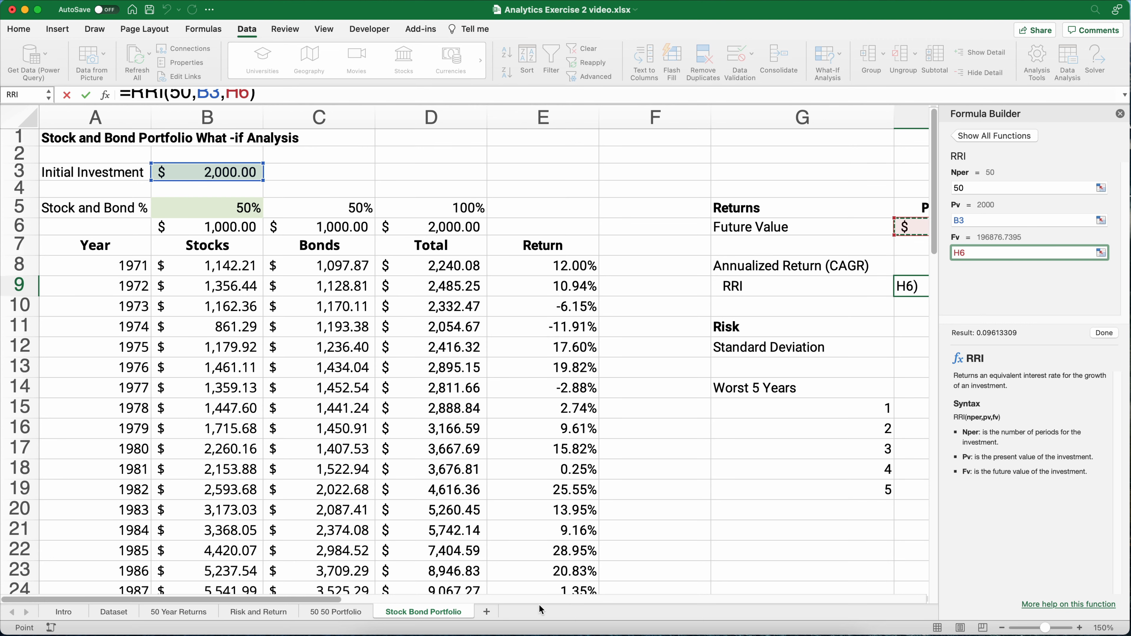
left_click_drag(335, 597, 405, 597)
left_click(1097, 335)
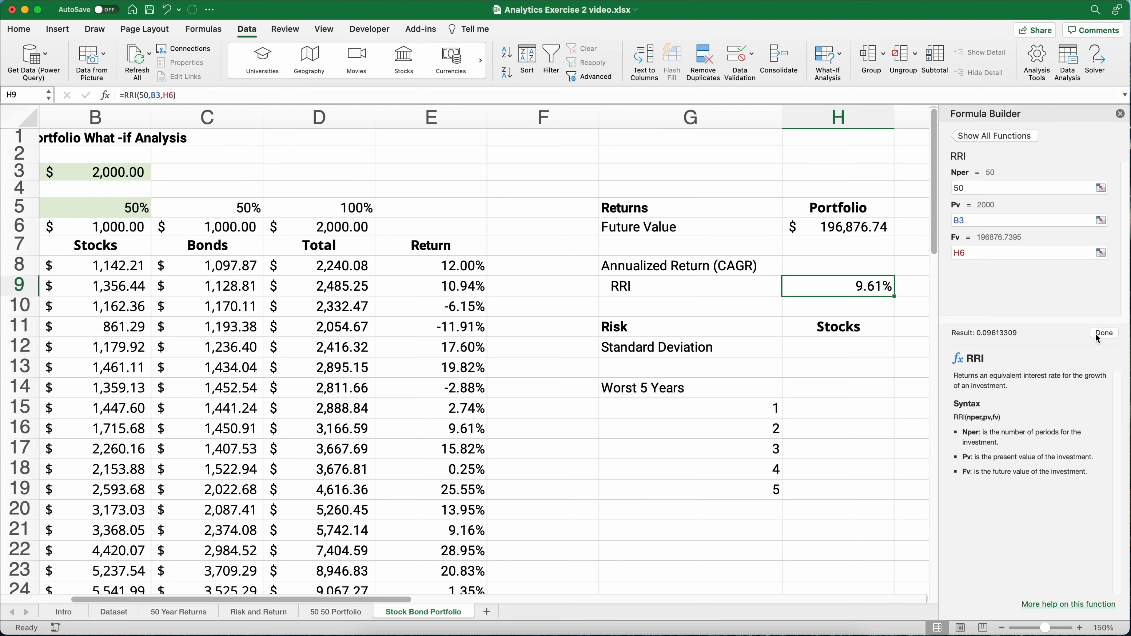
left_click(1121, 115)
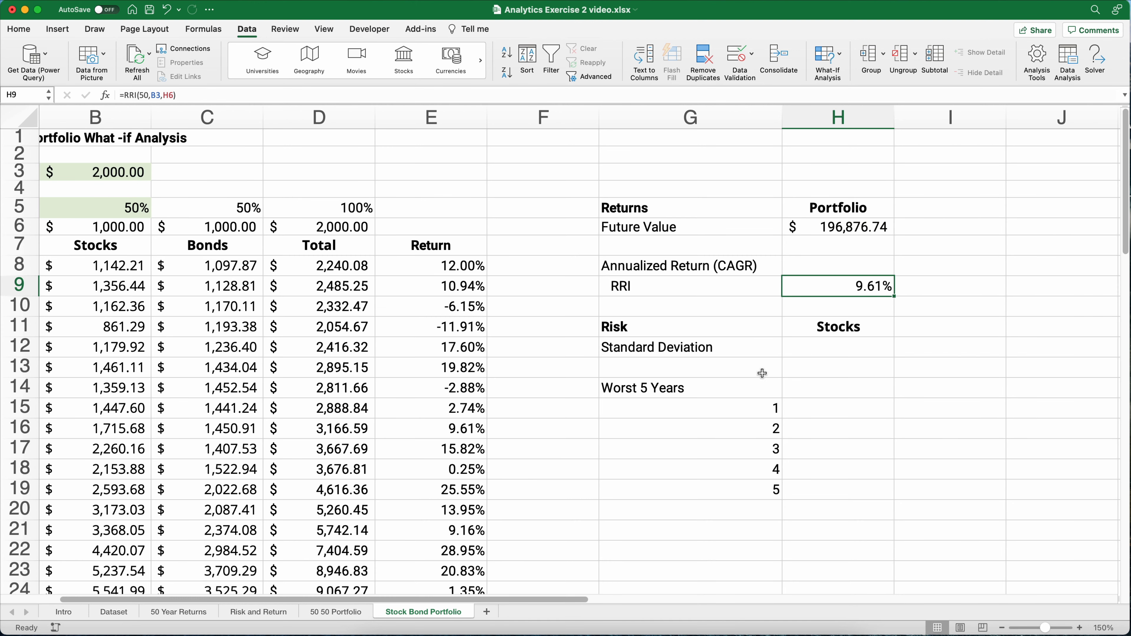
Step: Calculate the portfolio's standard deviation in H12 with the formula =STDEV.S(E8:E57)
left_click(812, 351)
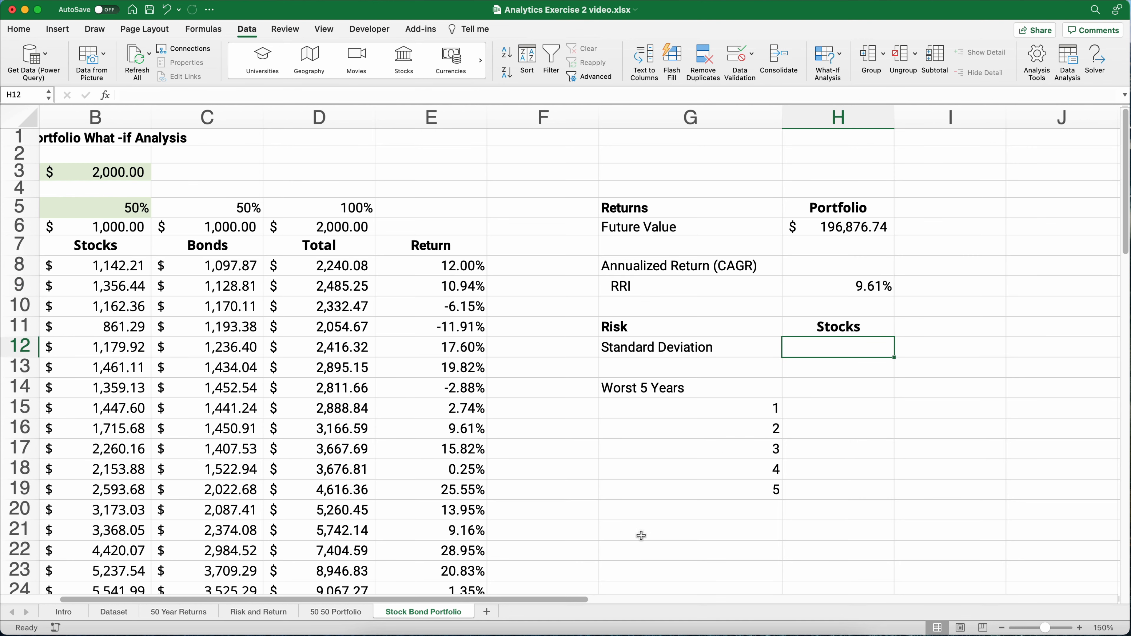
left_click_drag(565, 597, 481, 591)
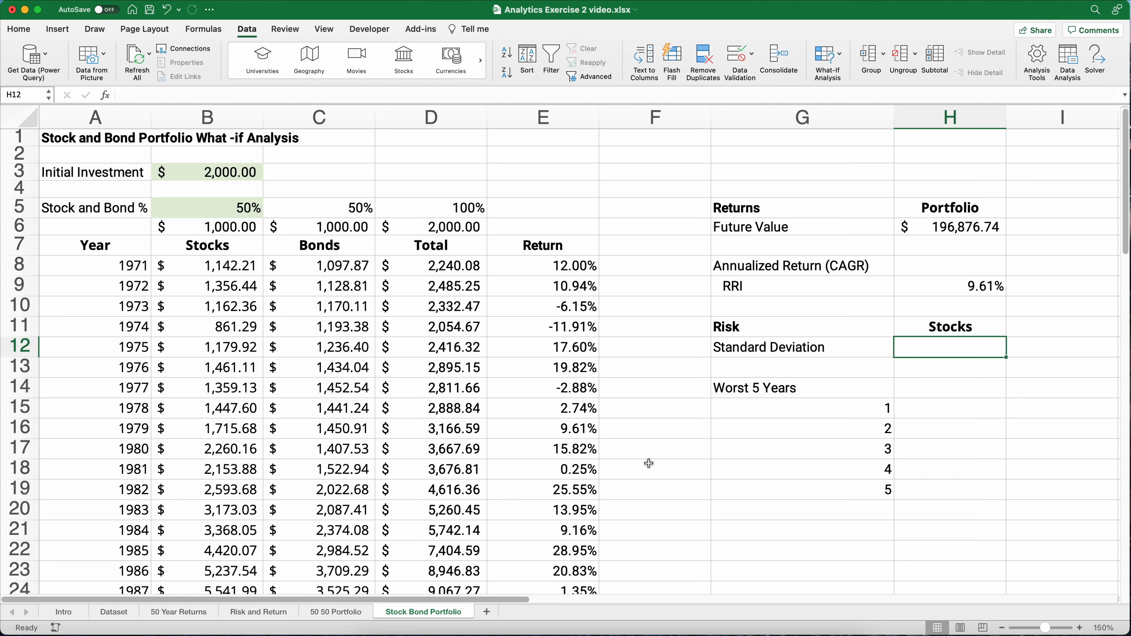
type("=")
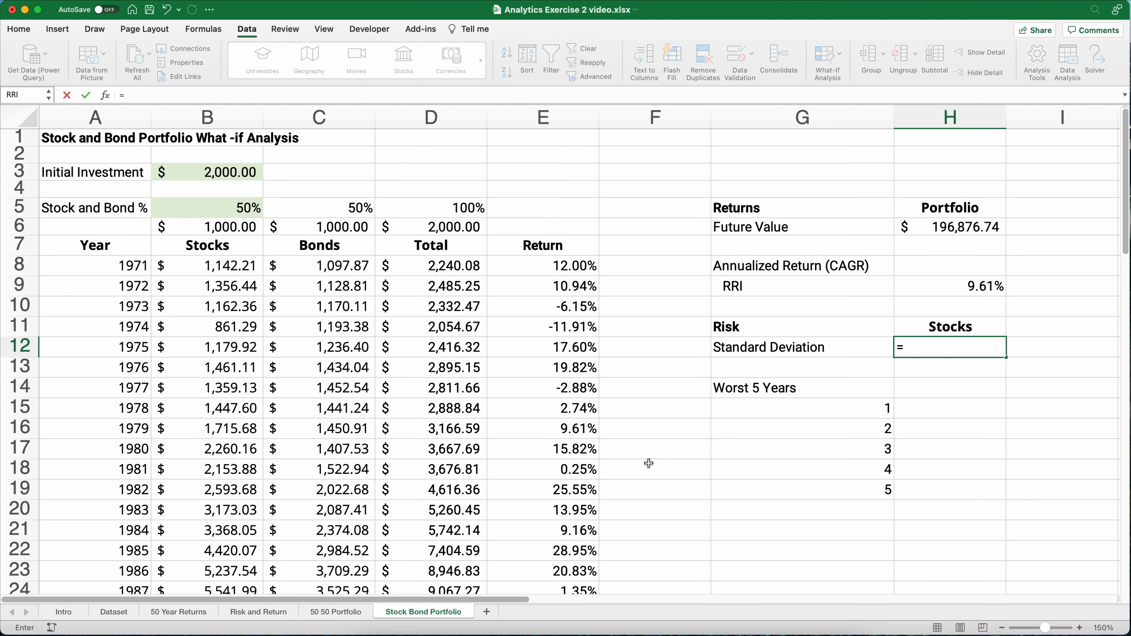
type("std")
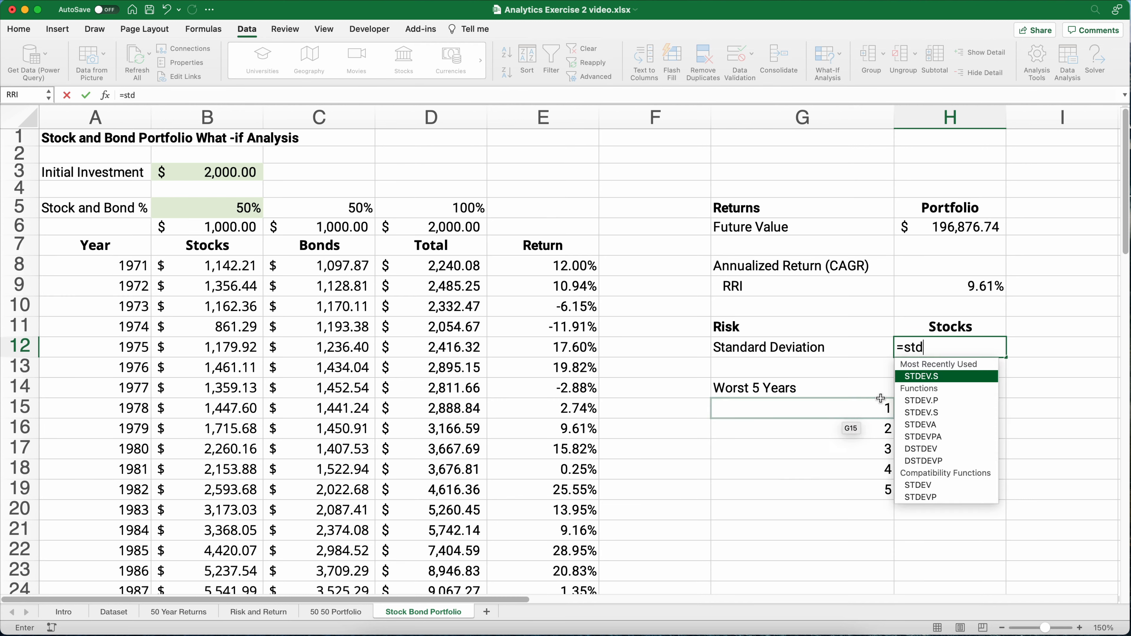
double_click(916, 376)
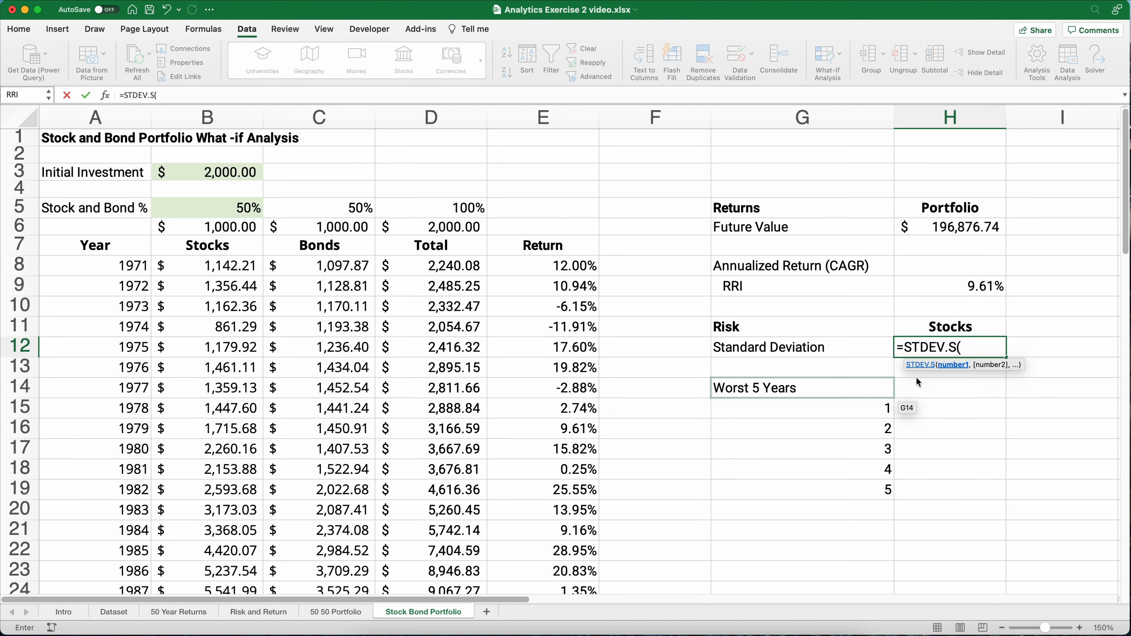
left_click_drag(558, 271, 567, 566)
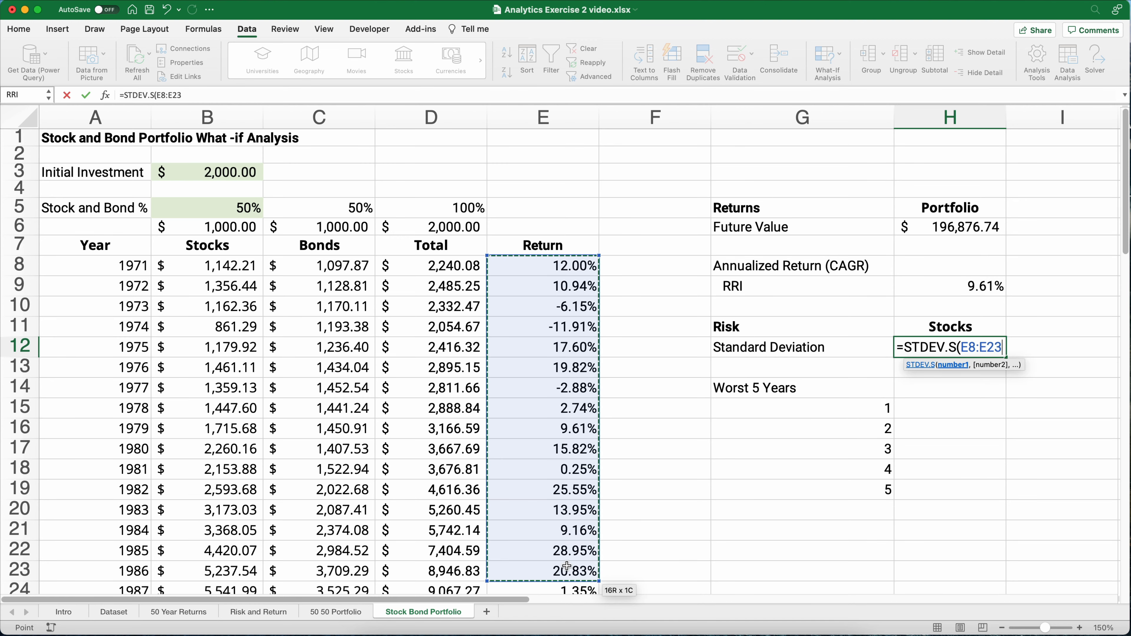
left_click_drag(567, 565, 566, 566)
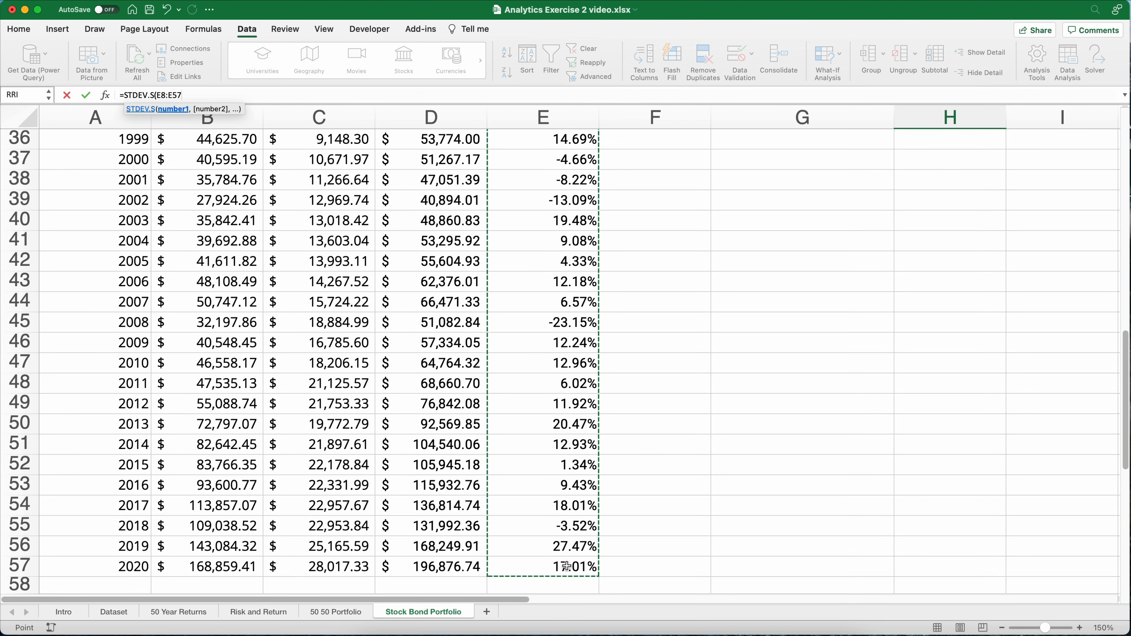
type(")")
key("Return")
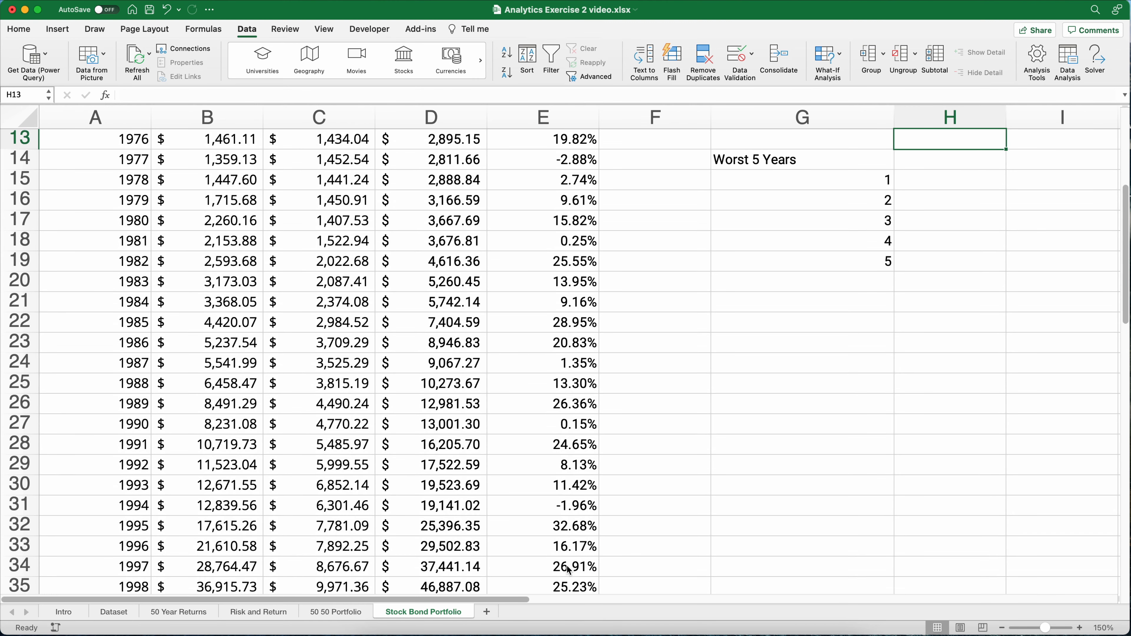
scroll(914, 492, "up", 4)
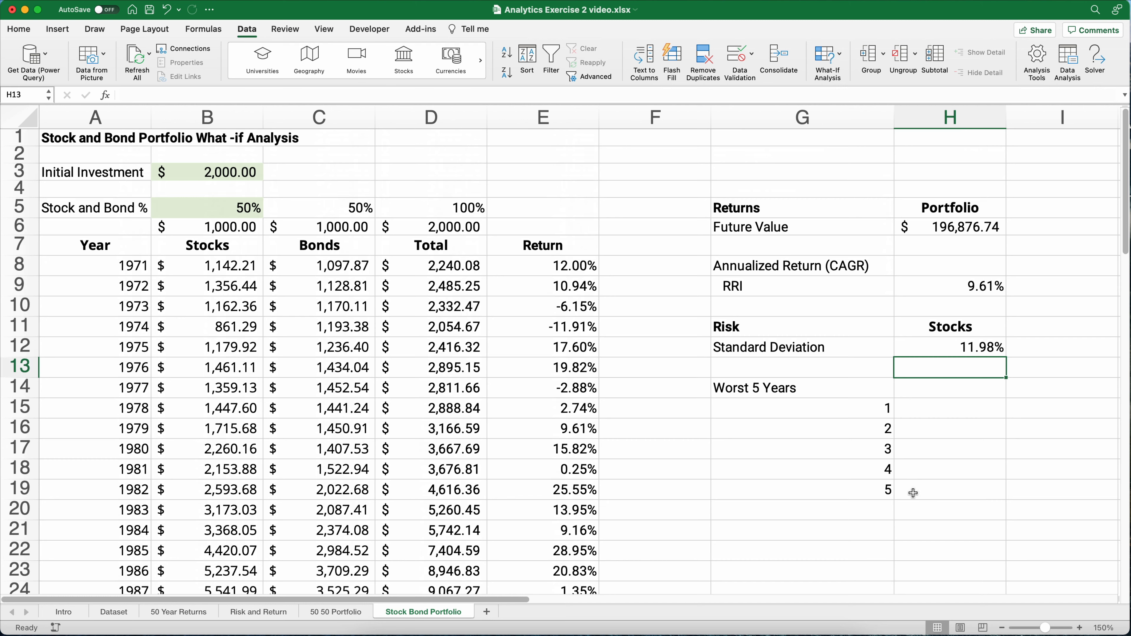
left_click(962, 356)
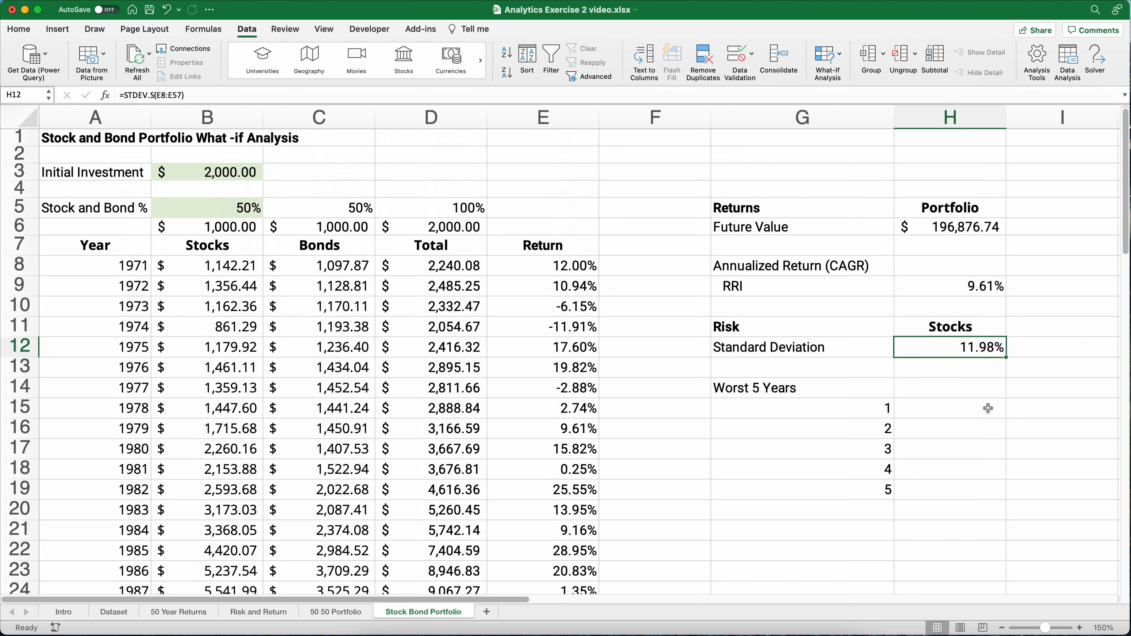
Step: Compare the stock, bond and bill standard deviations on the Risk and Return sheet with the portfolio's risk and RRI on the Stock Bond Portfolio sheet
left_click(256, 612)
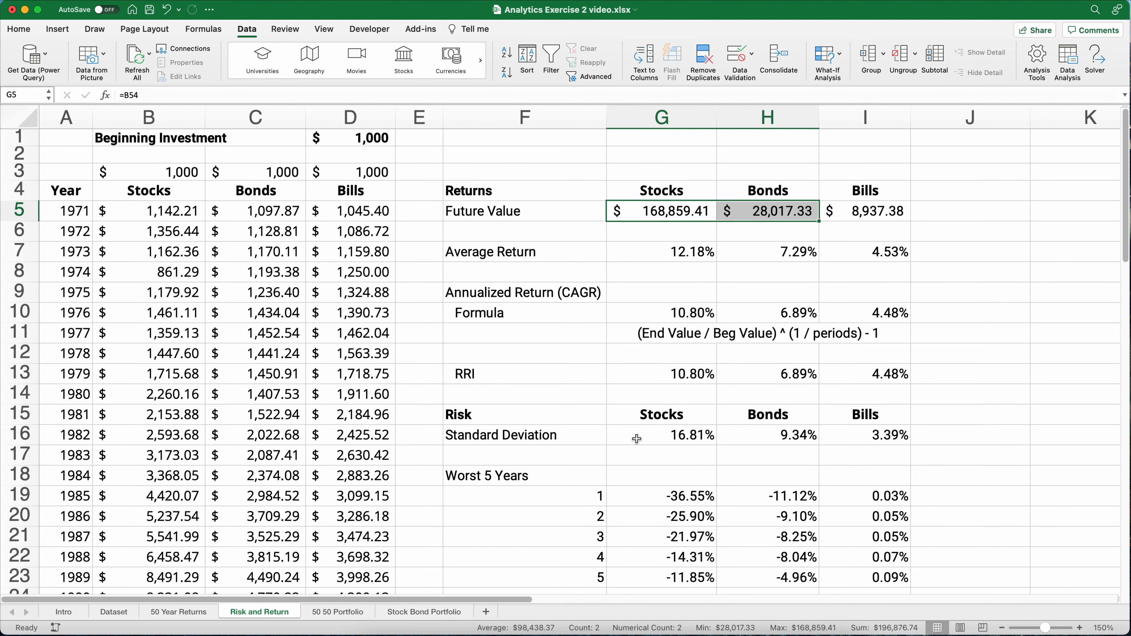
left_click_drag(637, 439, 873, 436)
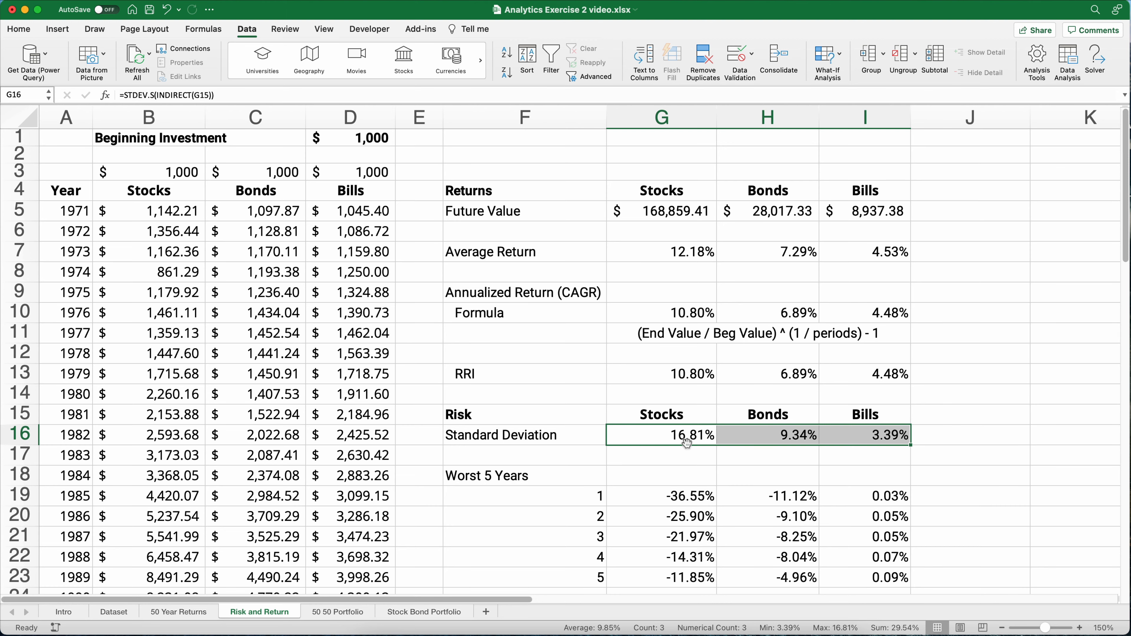
left_click(439, 614)
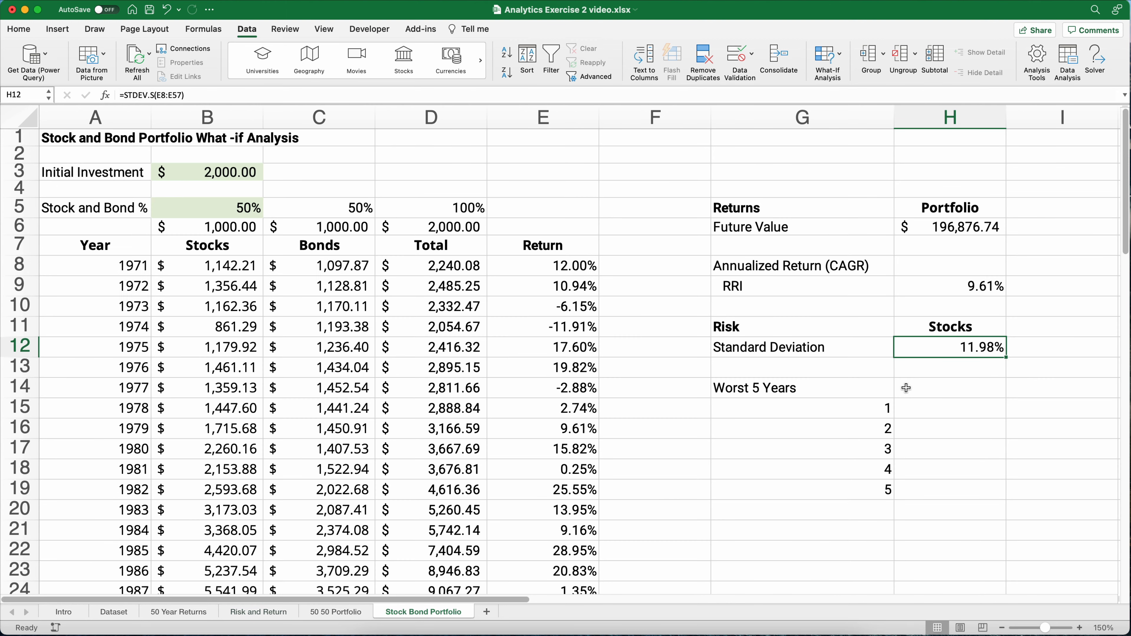
left_click(934, 291)
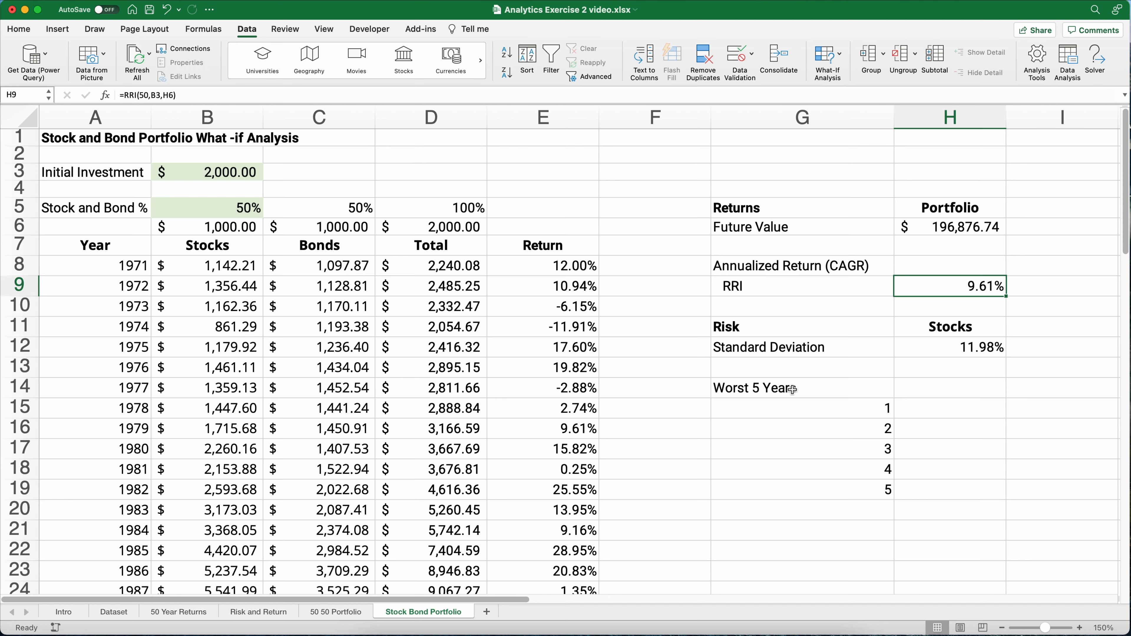
Step: Find the portfolio's worst yearly return in H15 with the formula =SMALL($E$8:$E$57,G15)
left_click(944, 408)
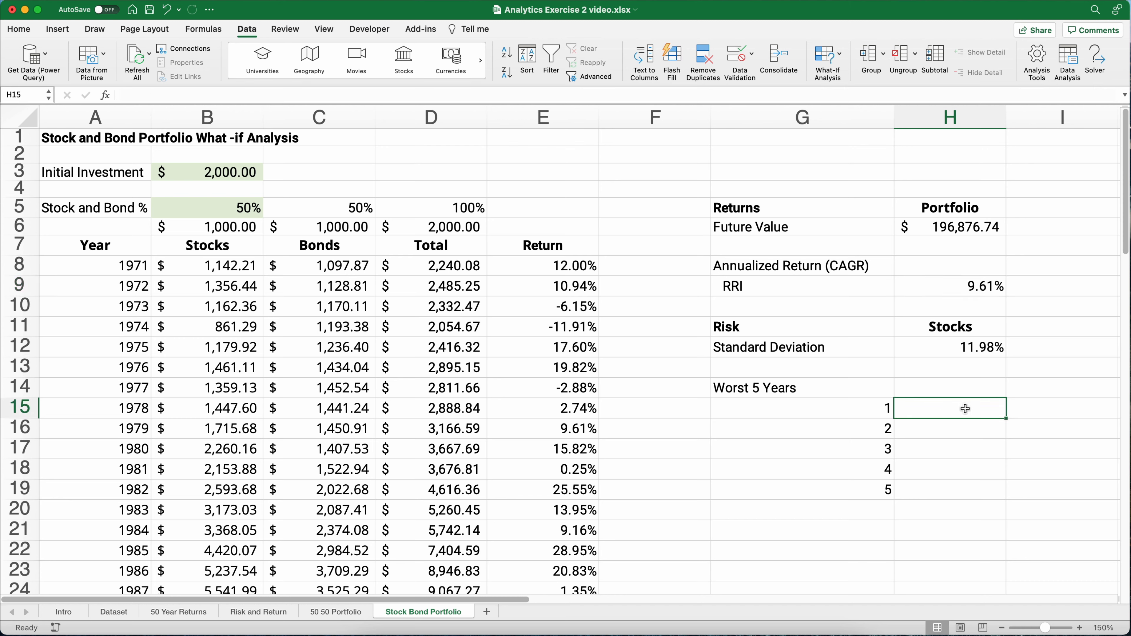
left_click(106, 95)
double_click(975, 178)
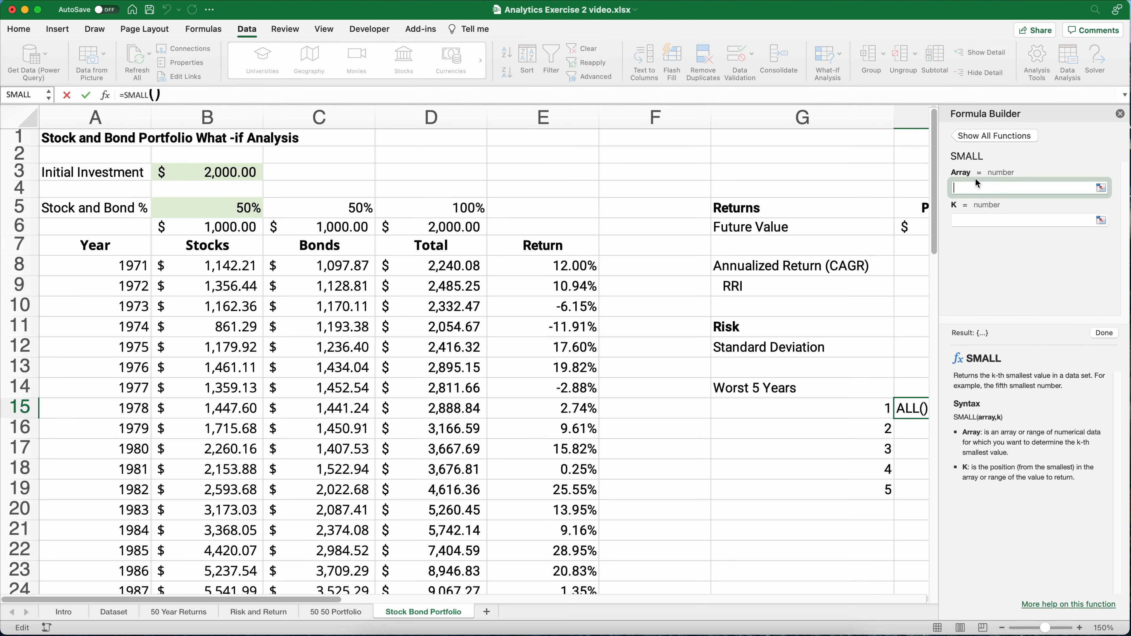
left_click(539, 266)
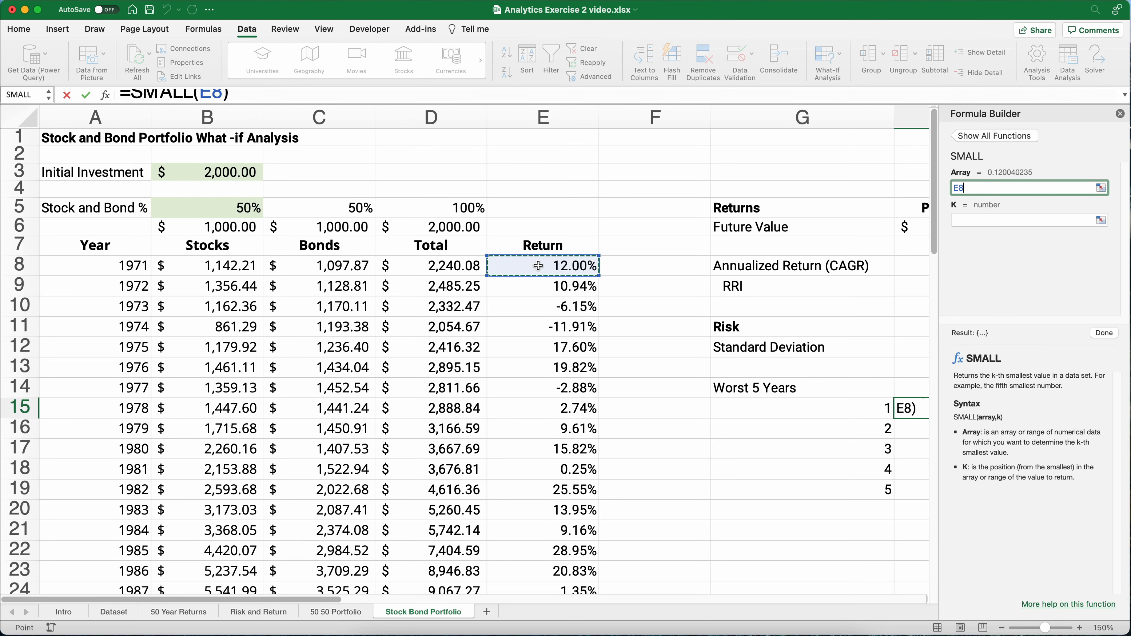
key("super+shift+Down")
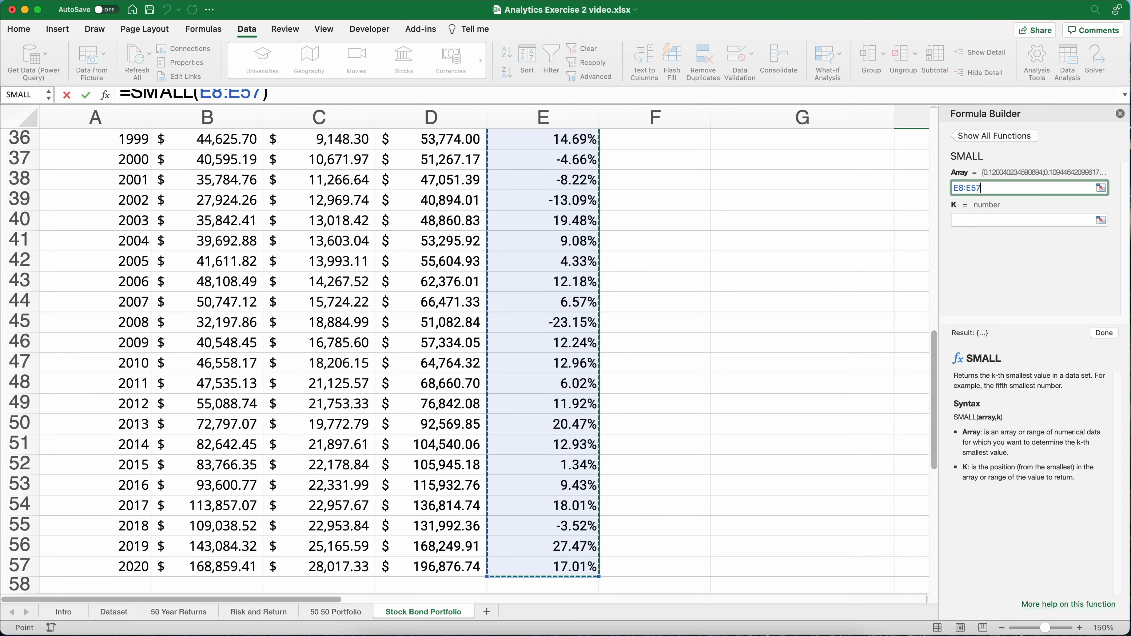
key("super+t")
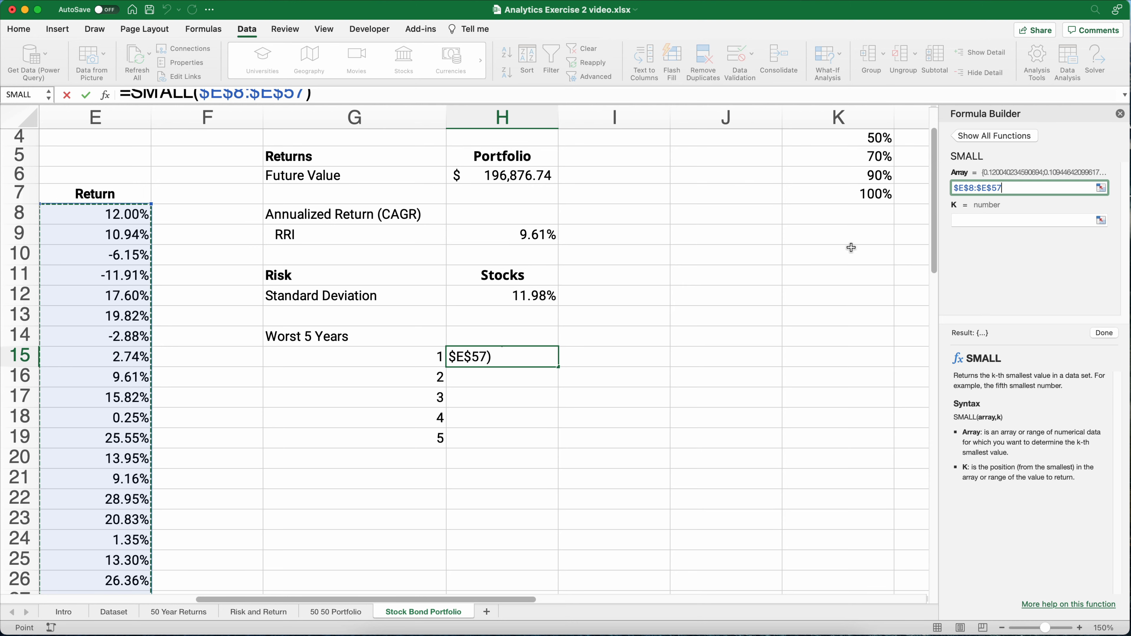
left_click(966, 223)
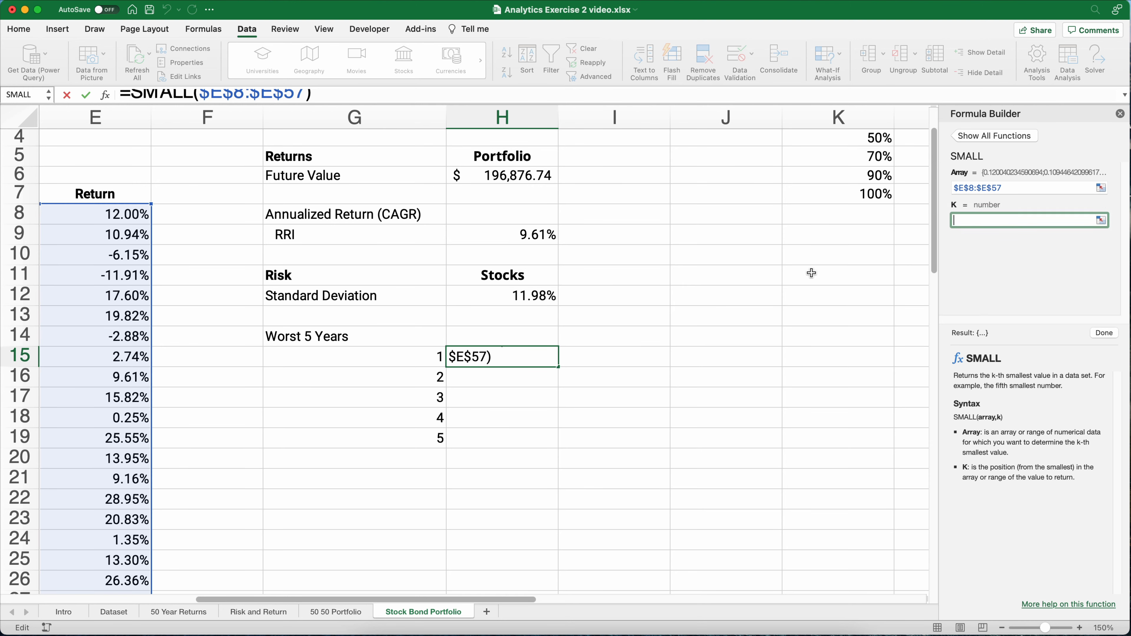
left_click(412, 356)
left_click(1102, 334)
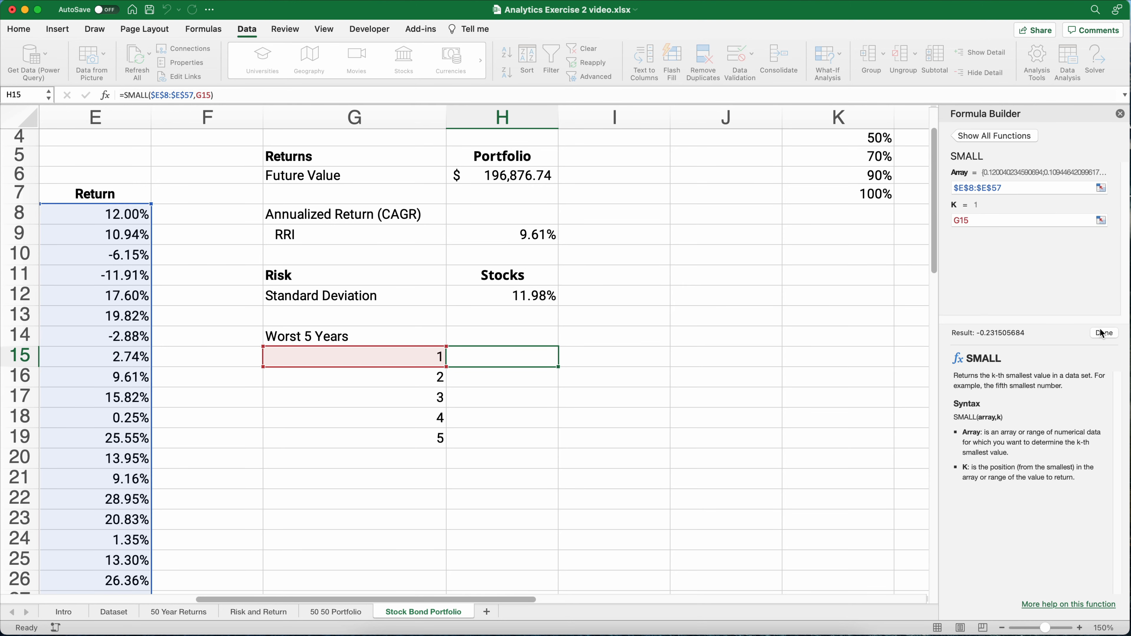
left_click(1121, 116)
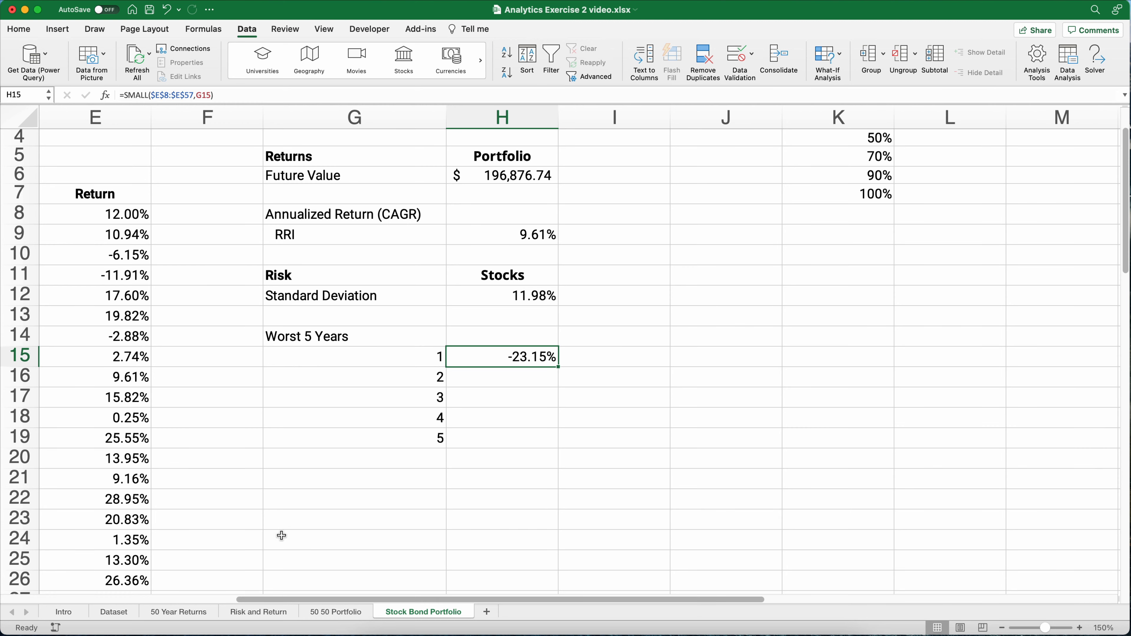
Step: Fill the SMALL formula from H15 down through H19 to list the five worst years
scroll(457, 488, "down", 1)
scroll(556, 600, "left", 8)
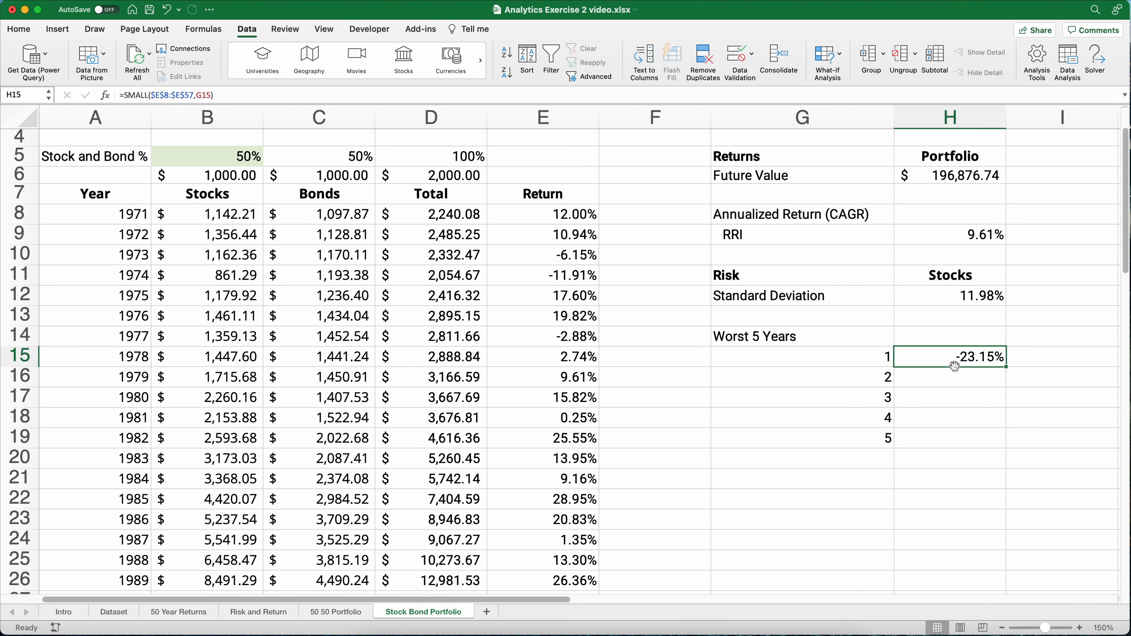
left_click_drag(1006, 367, 1002, 446)
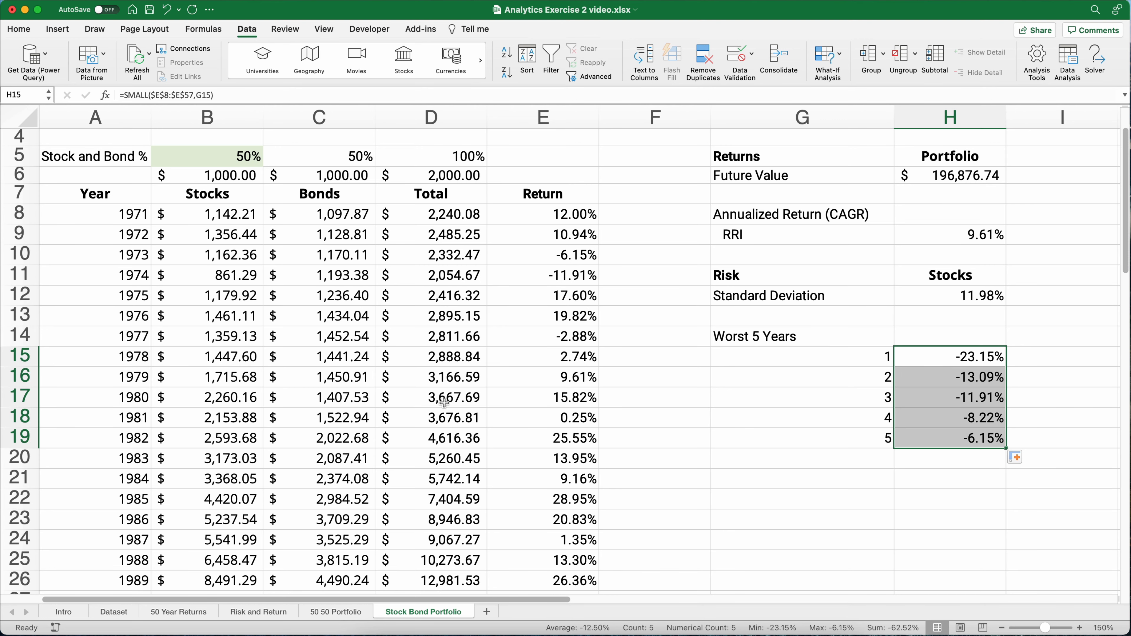
scroll(446, 401, "up", 3)
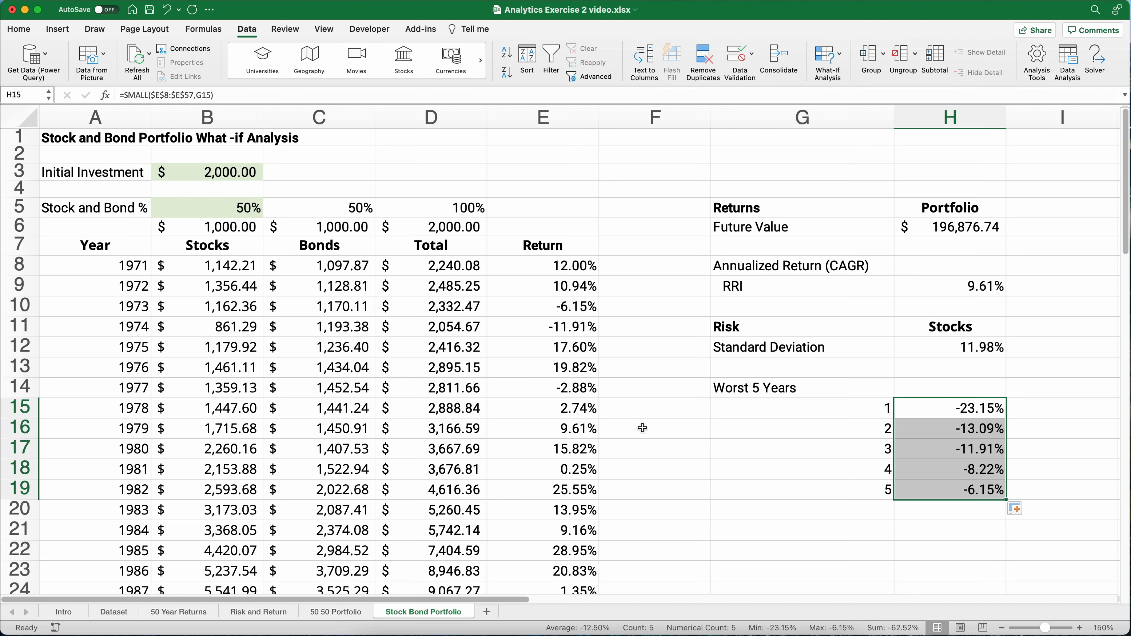
Step: Test an all-bond portfolio by setting the stock percentage in B5 to 0%
left_click(201, 209)
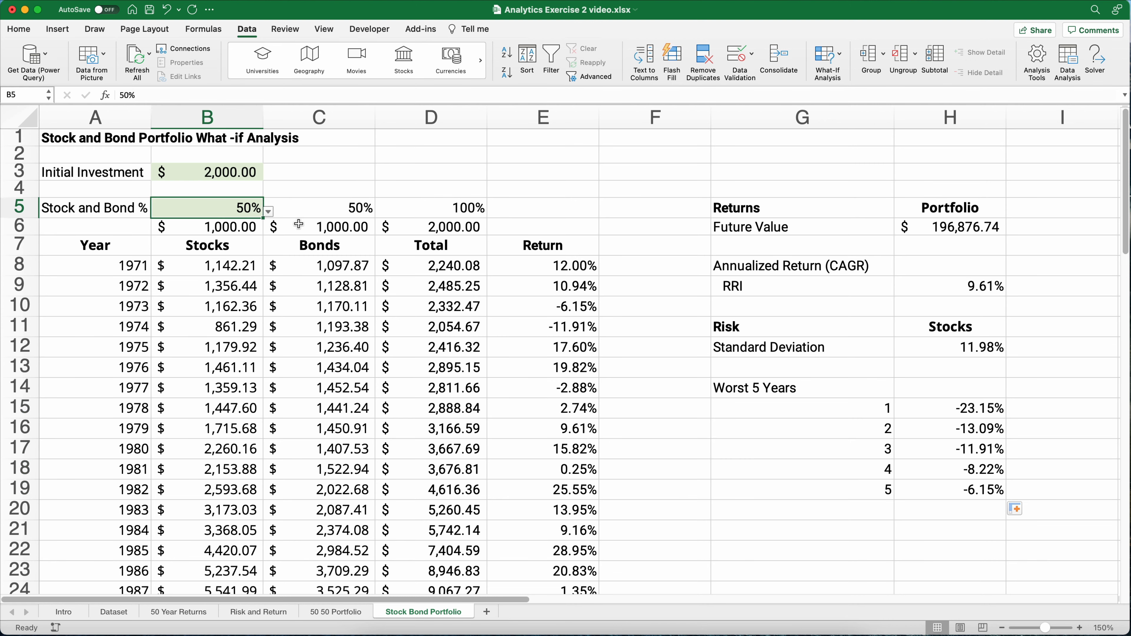
left_click(269, 212)
left_click(172, 224)
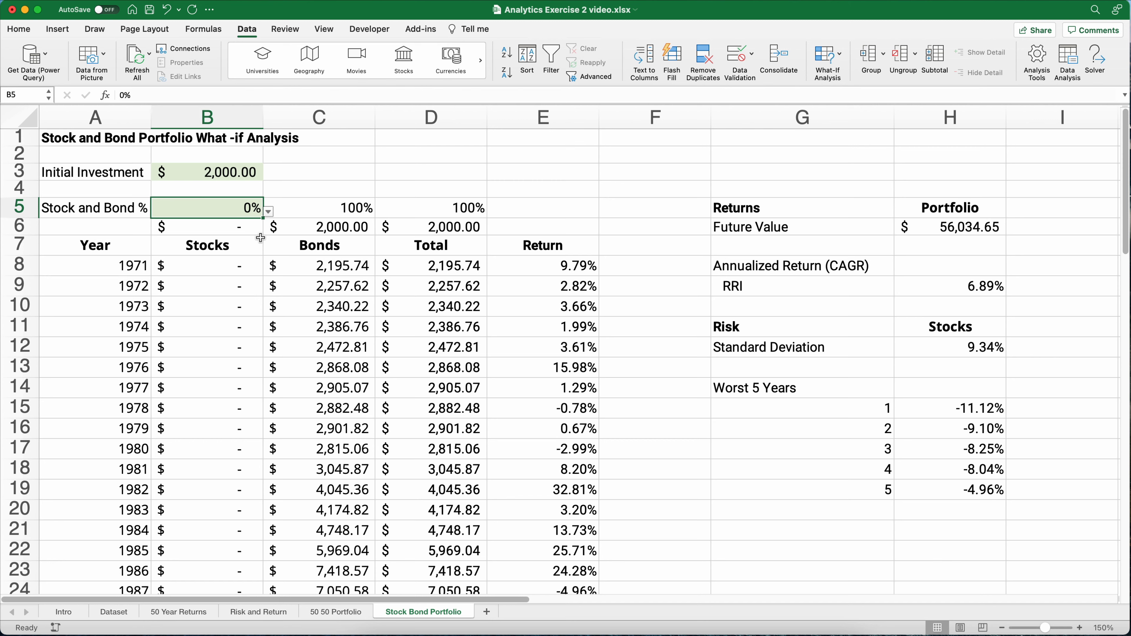
Step: Test an all-stock portfolio by setting the stock percentage in B5 to 100%
left_click(269, 213)
key("Down")
key("Down")
key("Down")
key("Down")
key("Down")
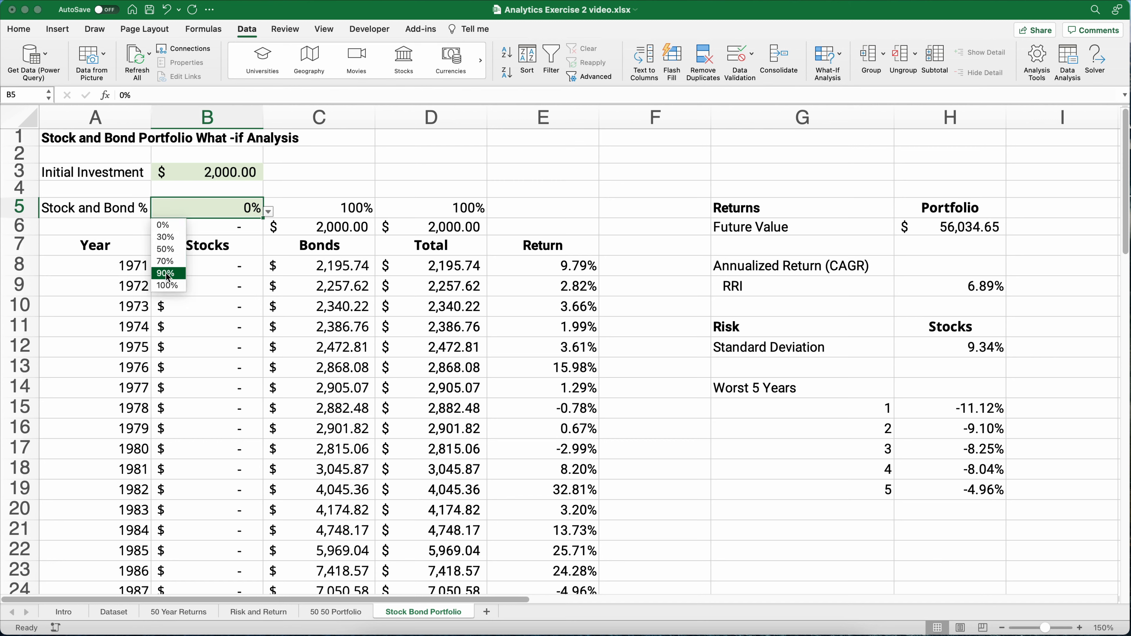
key("Return")
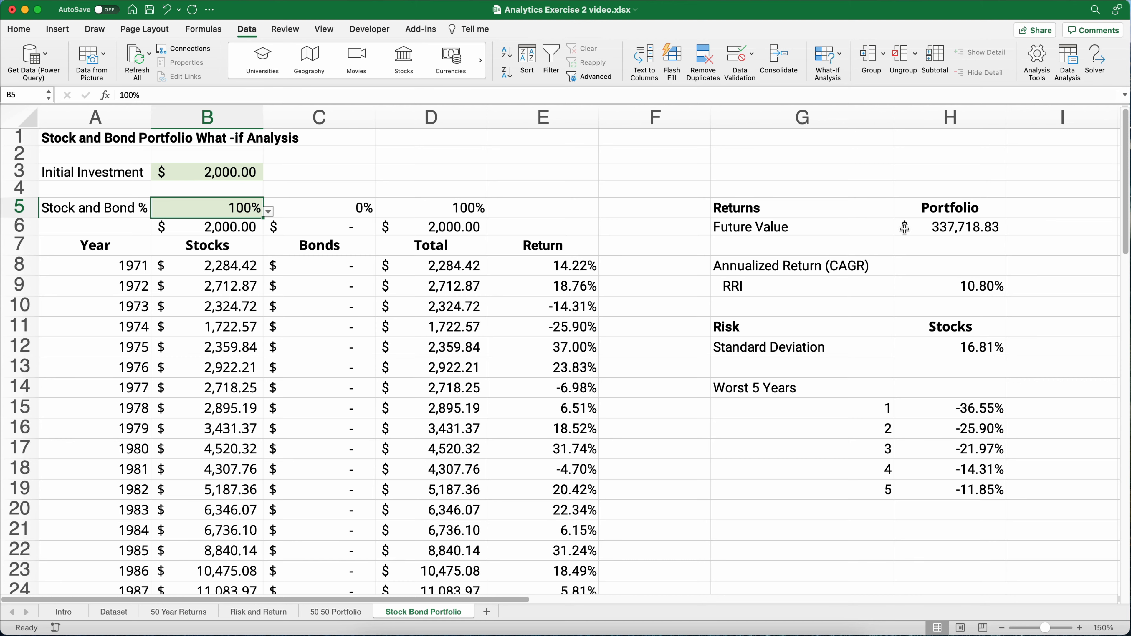
Step: Compare risk and return with the stock percentage in B5 set to 50%, 100% and 0% in turn
left_click(269, 213)
left_click(169, 250)
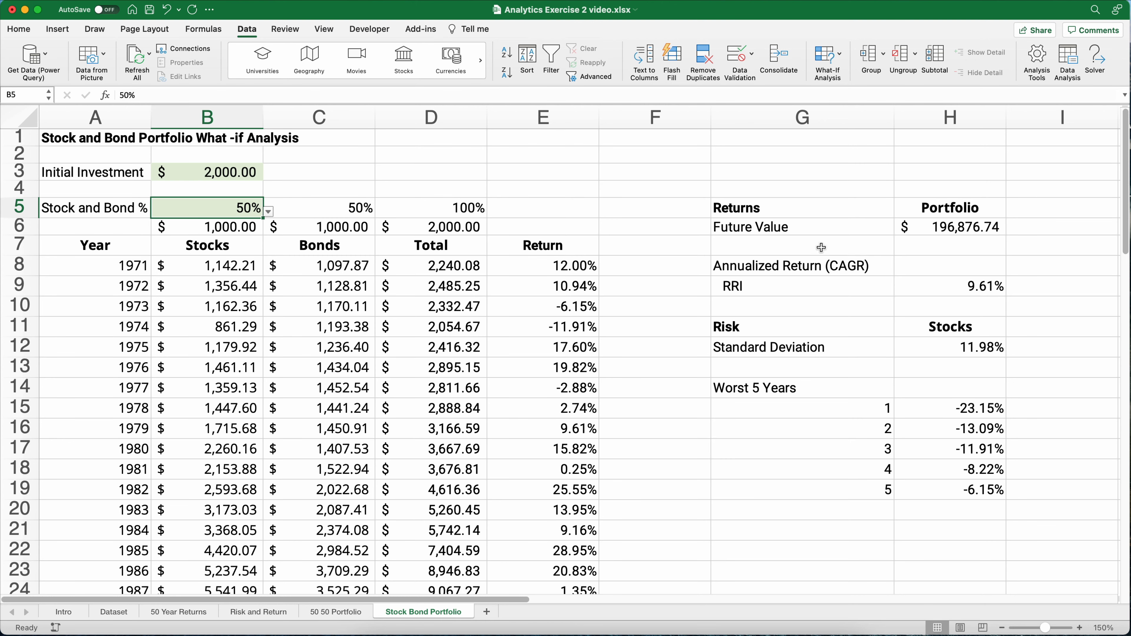
left_click(269, 212)
left_click(169, 289)
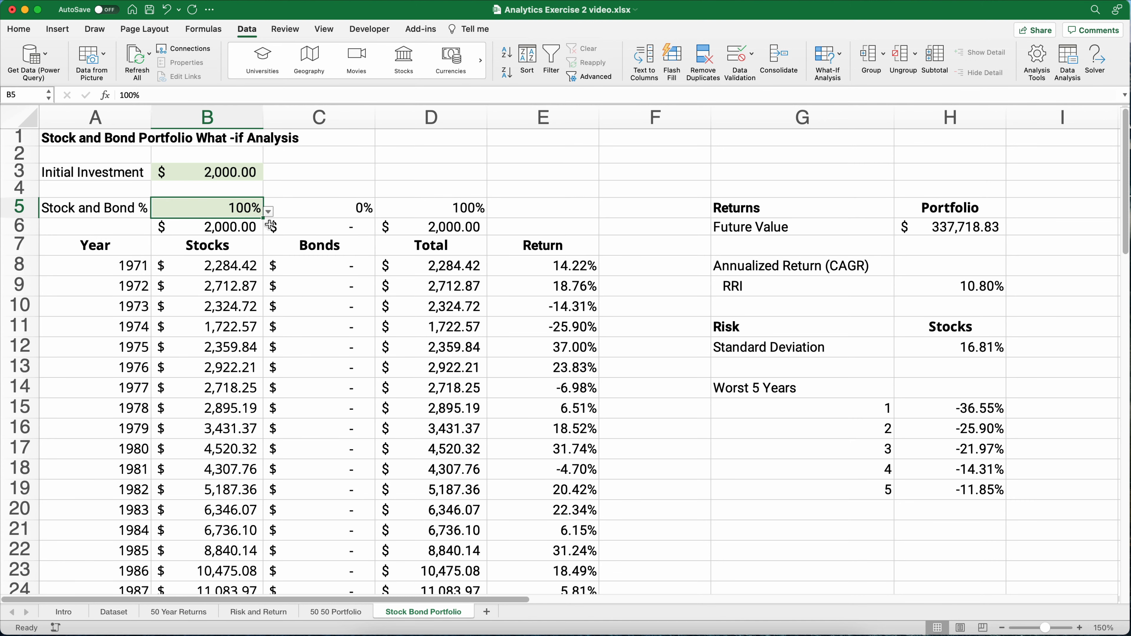
left_click(269, 213)
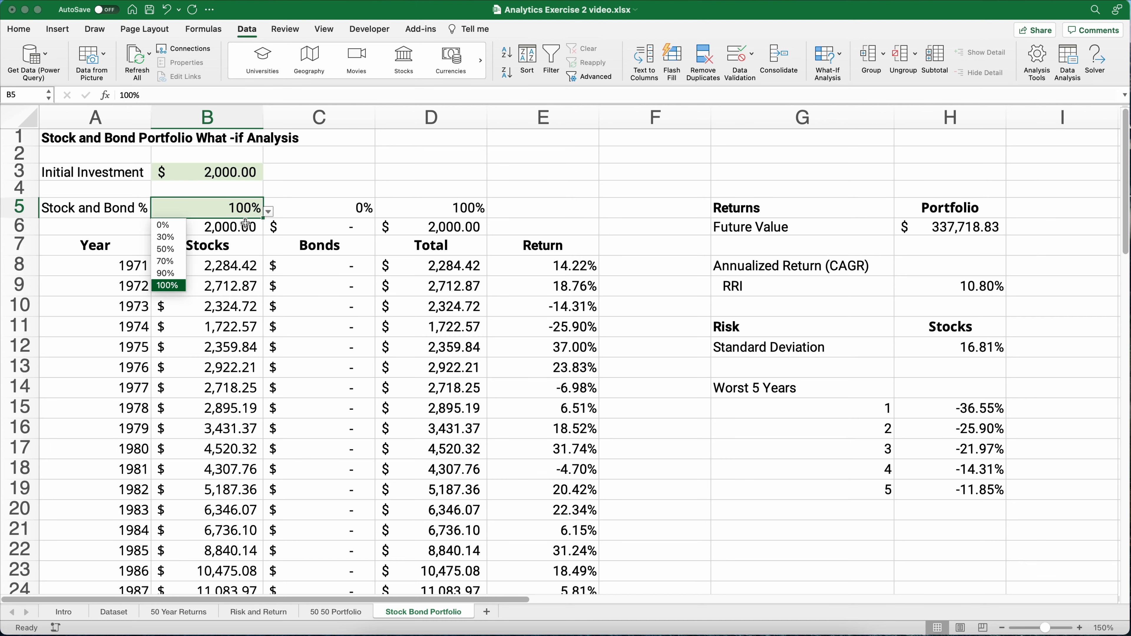
left_click(178, 228)
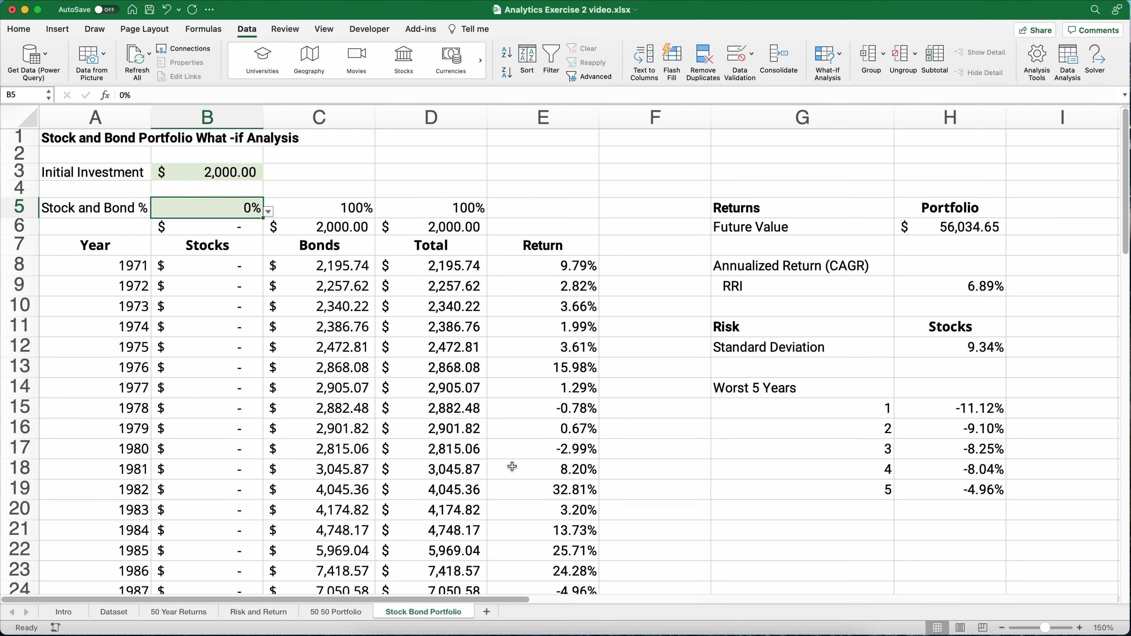
Step: Set the stock percentage in B5 to 100% and rename the Stock Bond Portfolio sheet as 100 0 portfolio
left_click(268, 213)
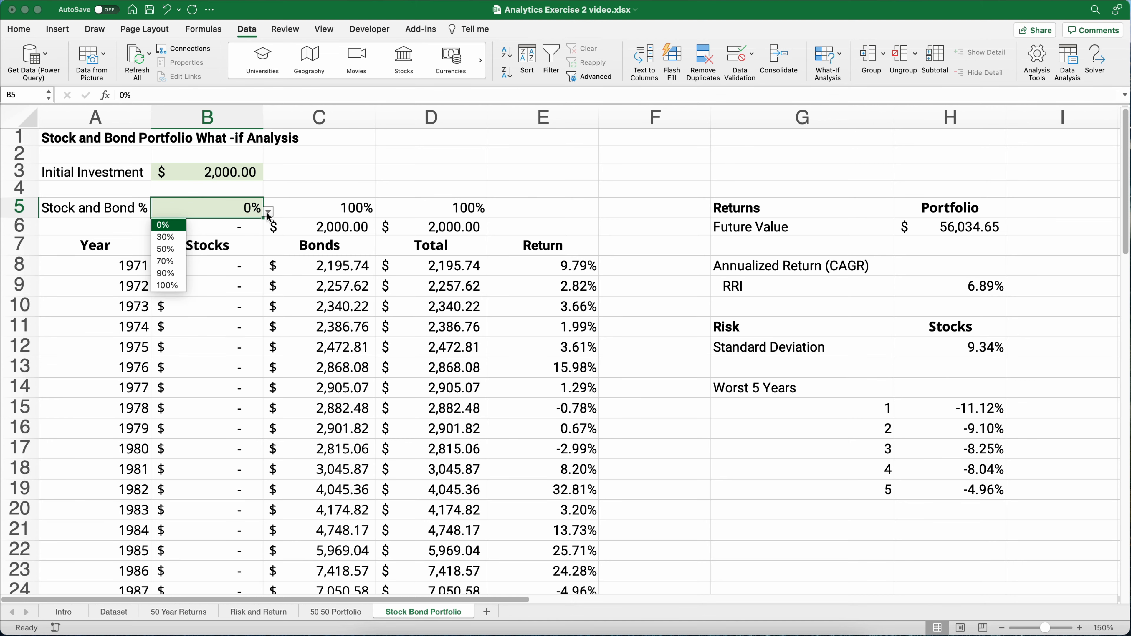
left_click(167, 286)
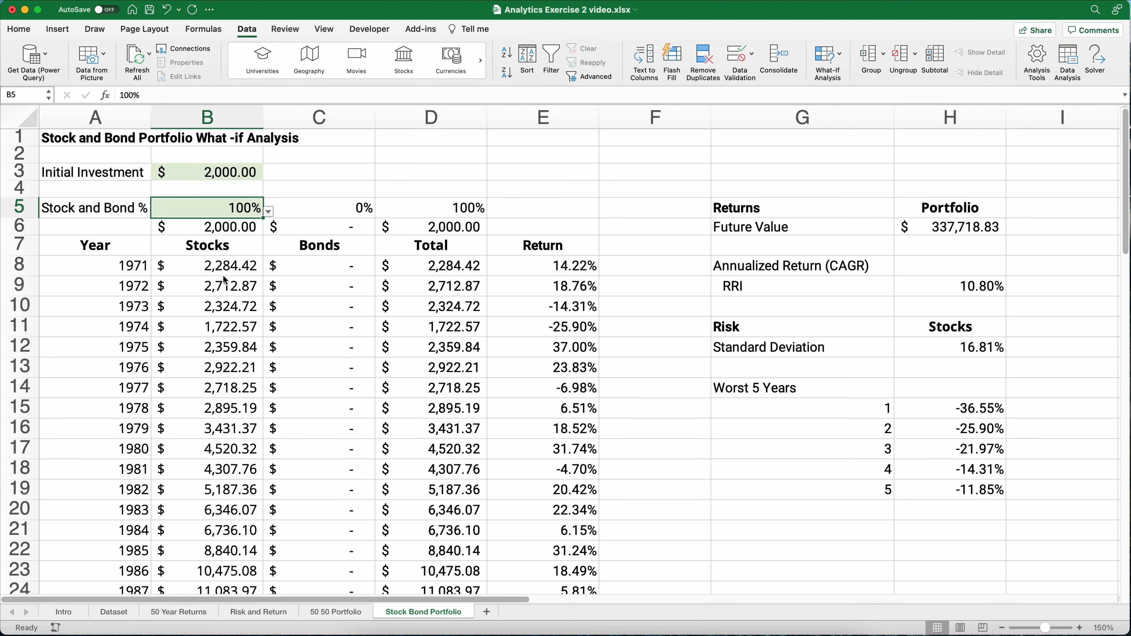
double_click(419, 614)
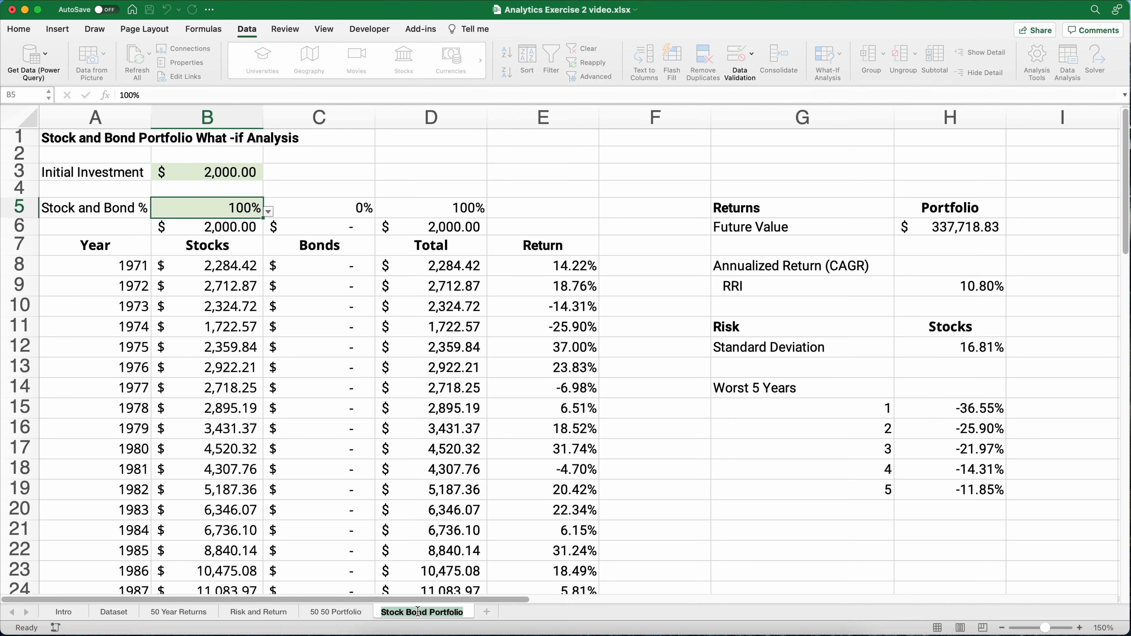
type("100 0")
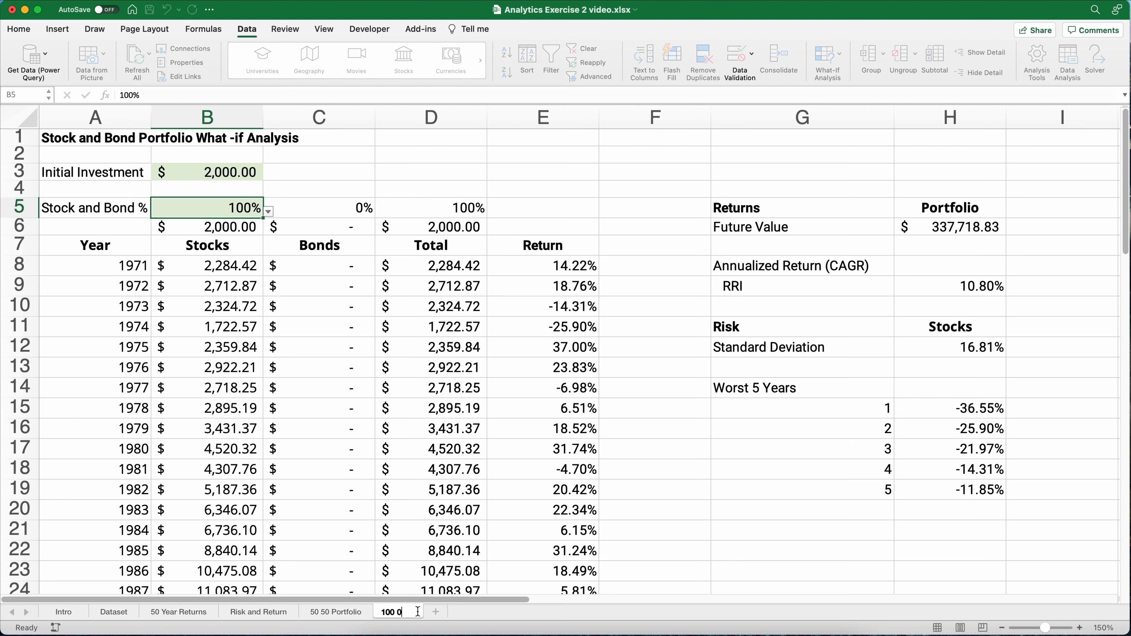
type(" portfolio")
left_click(313, 530)
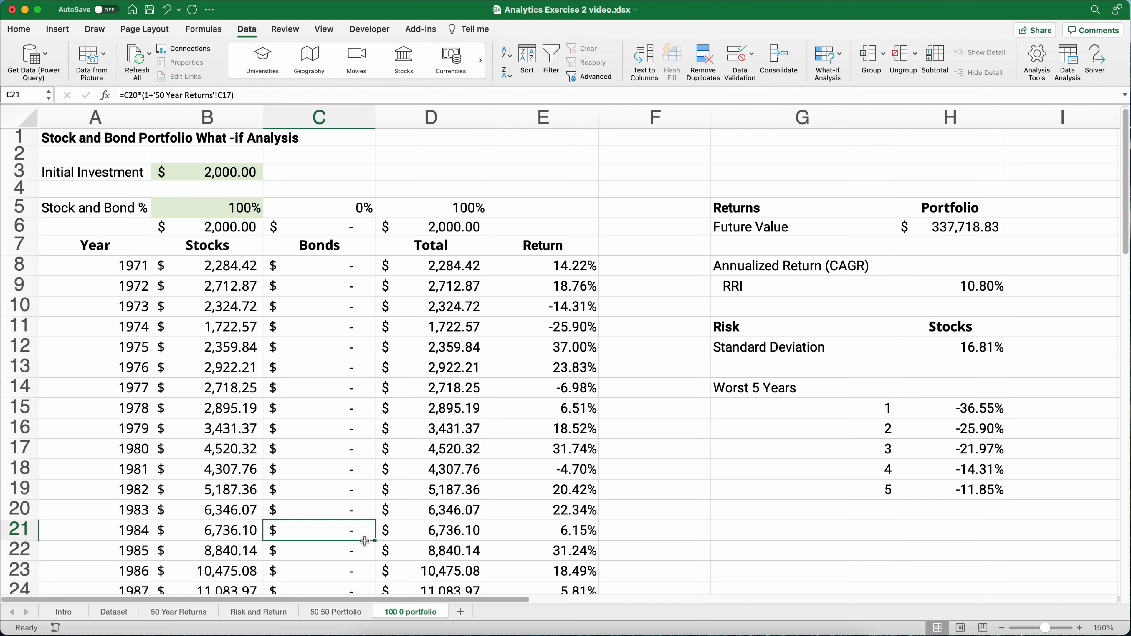
Step: Create a copy of the 100 0 portfolio sheet at the end of the workbook
right_click(419, 617)
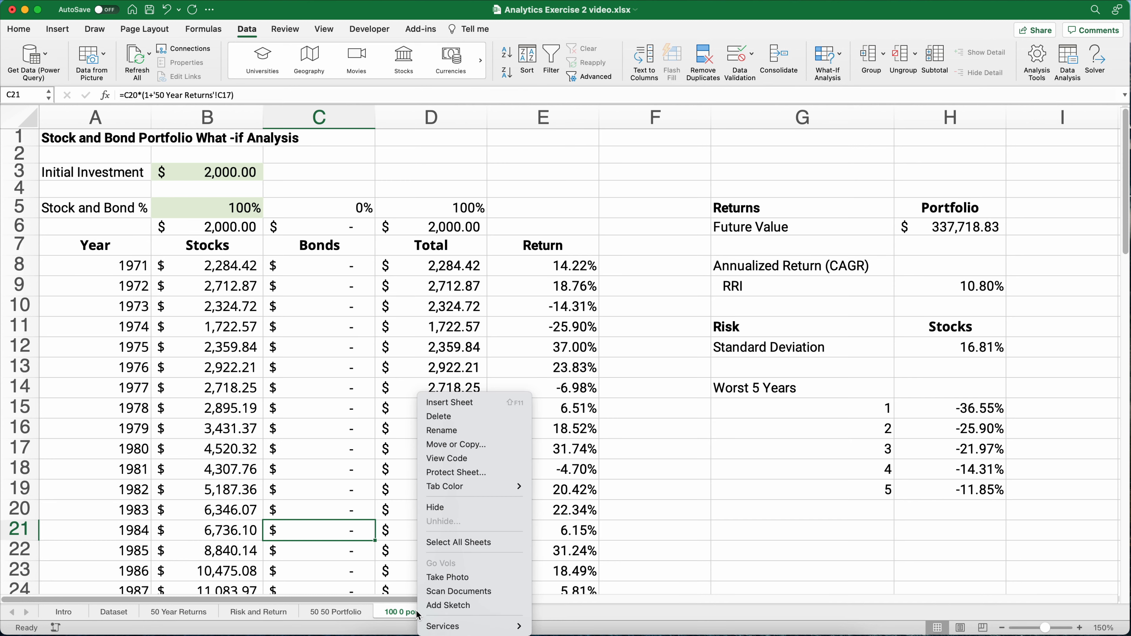
left_click(448, 446)
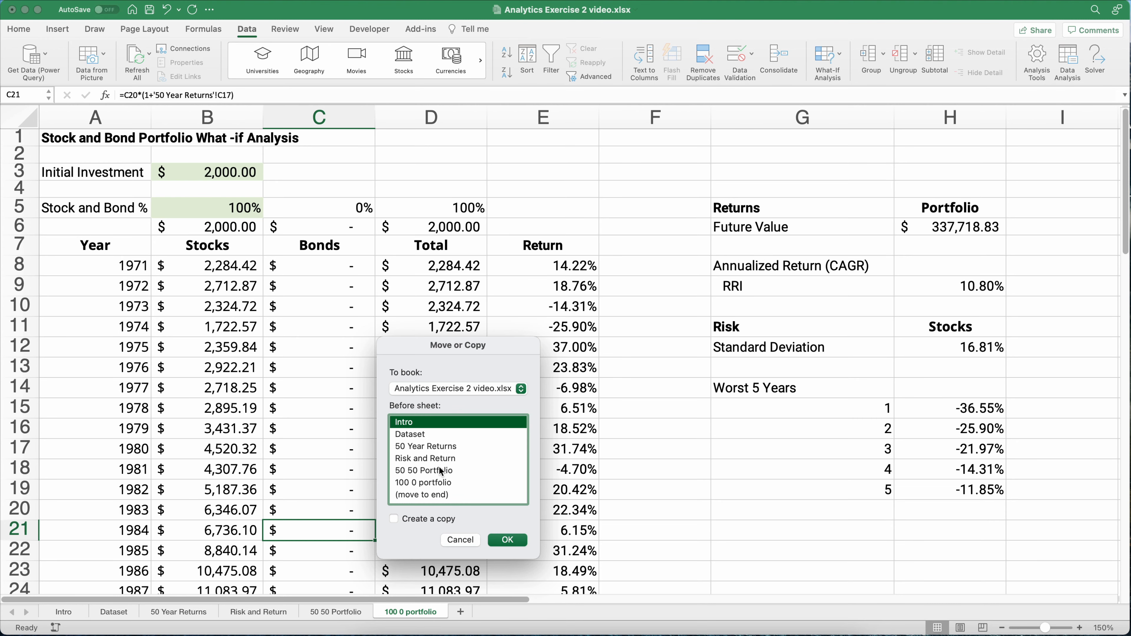
left_click(437, 494)
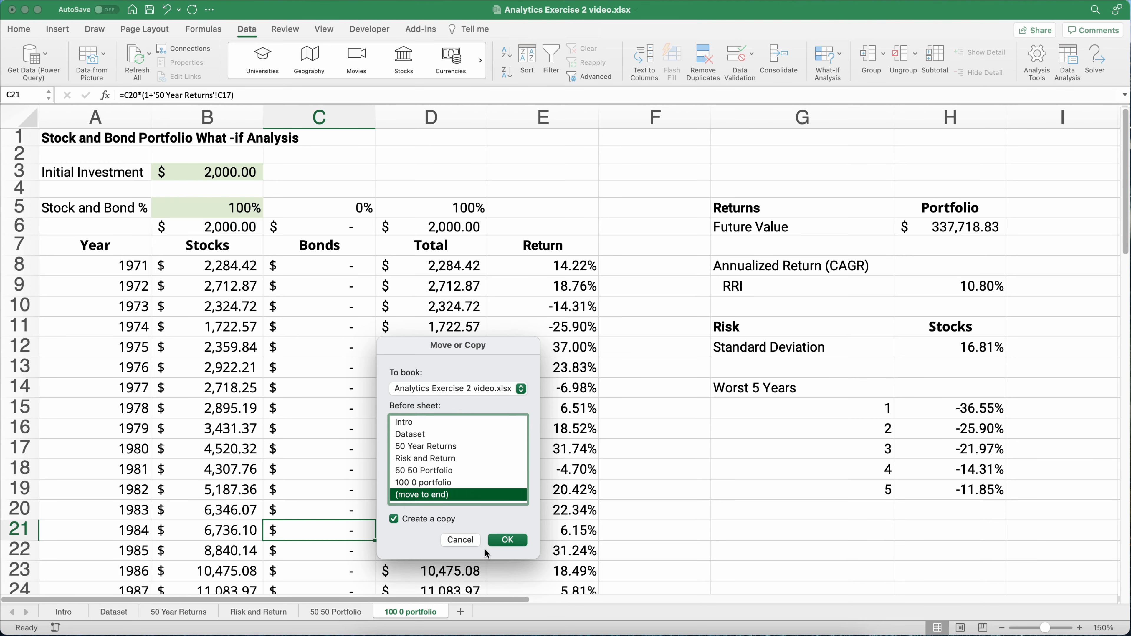
left_click(507, 540)
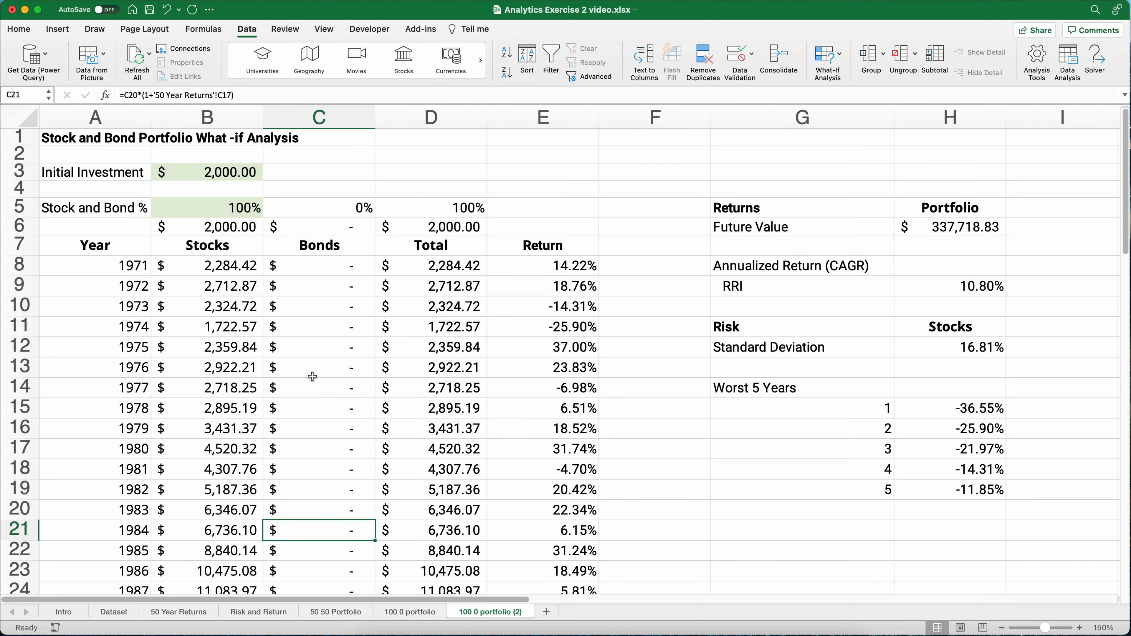
Step: Set the stock percentage in B5 of the copied sheet to 90% and rename the sheet as 90 10 portfolio
left_click(239, 208)
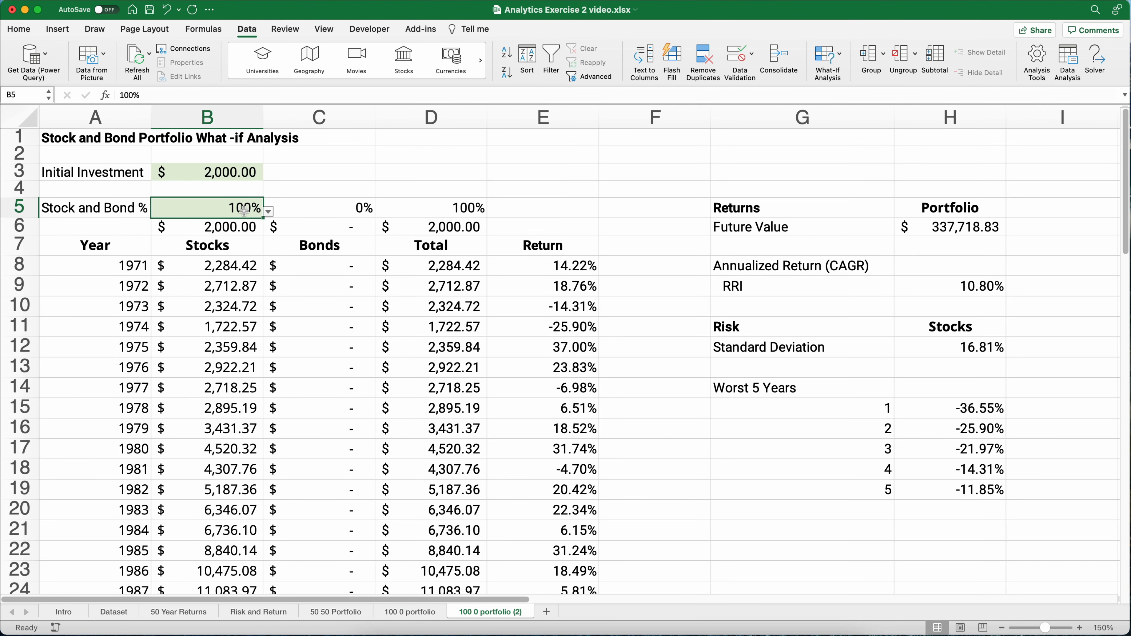
left_click(269, 211)
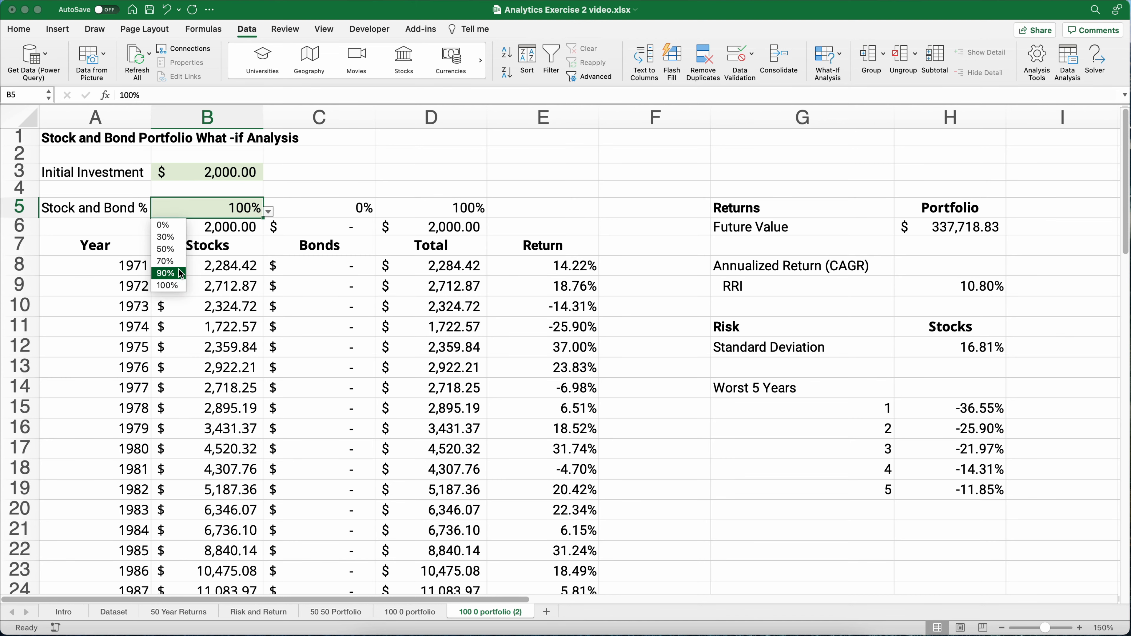
left_click(166, 273)
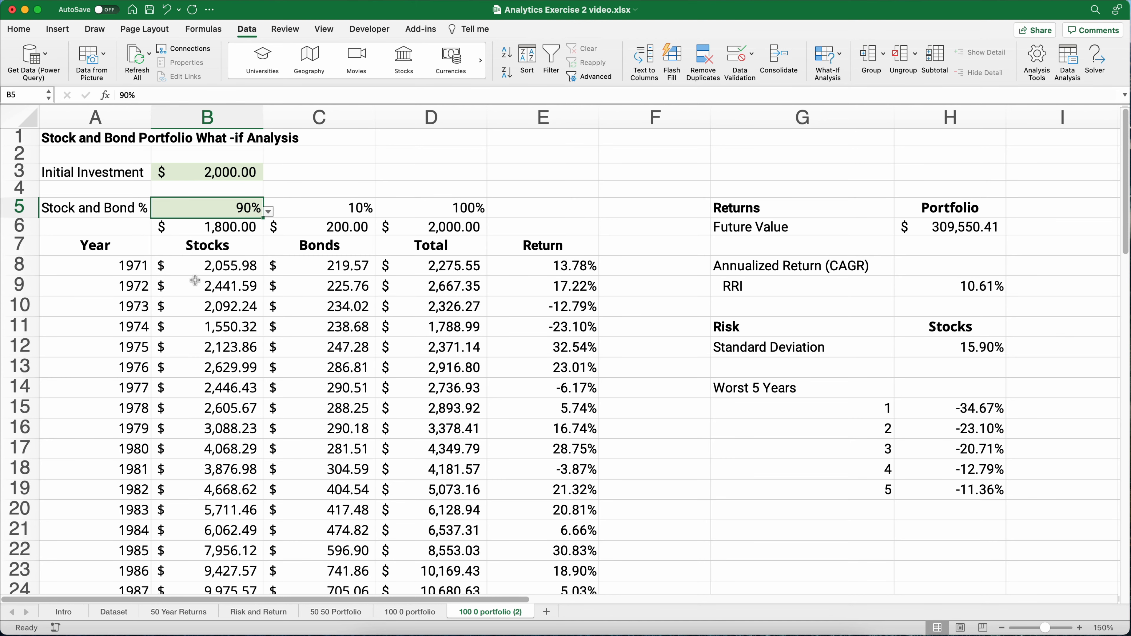
left_click(948, 228)
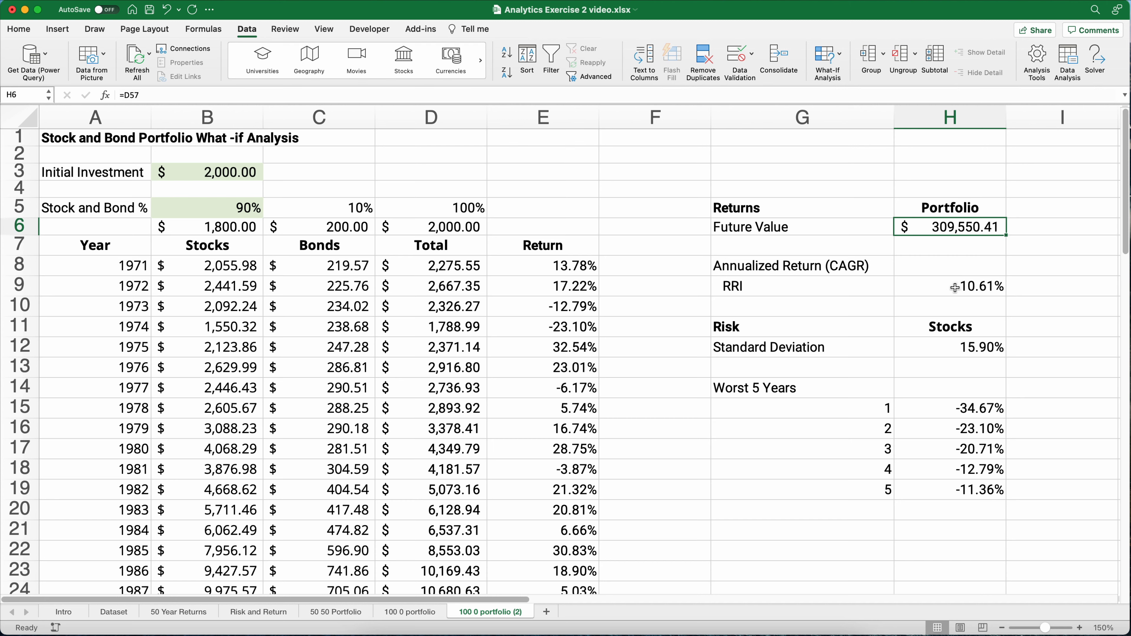
double_click(472, 614)
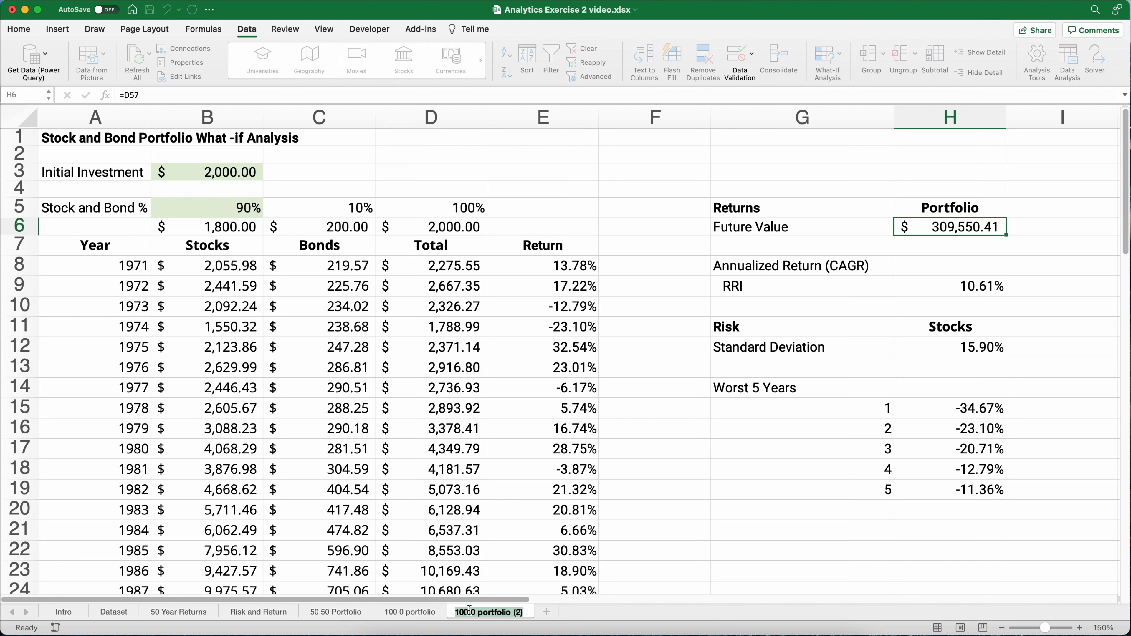
type("90 10")
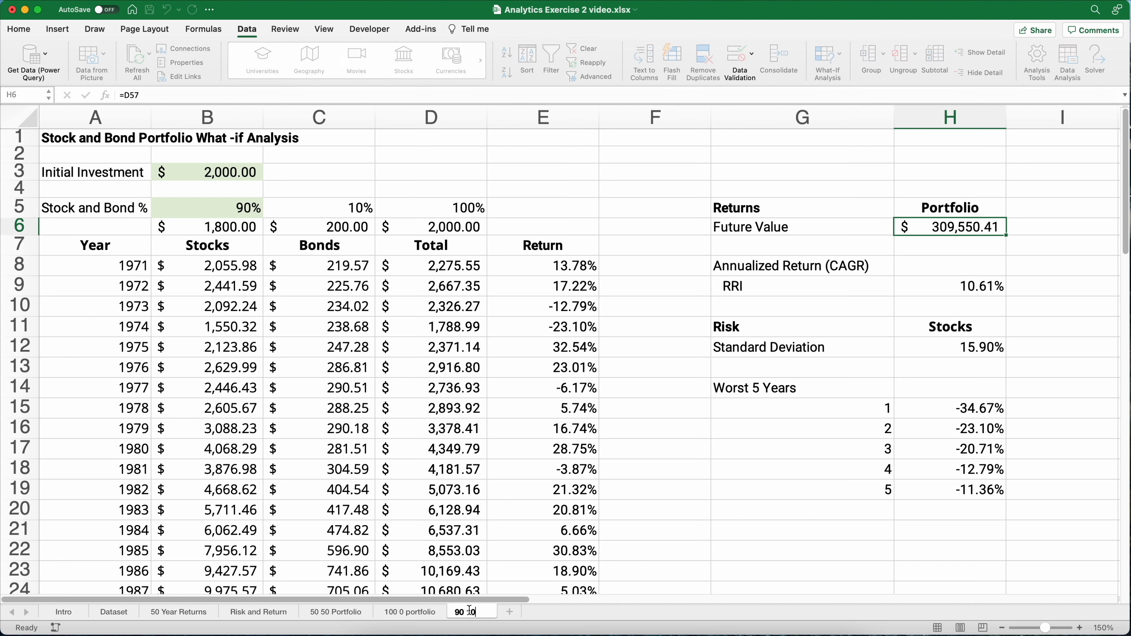
type(" portfolio")
left_click(471, 554)
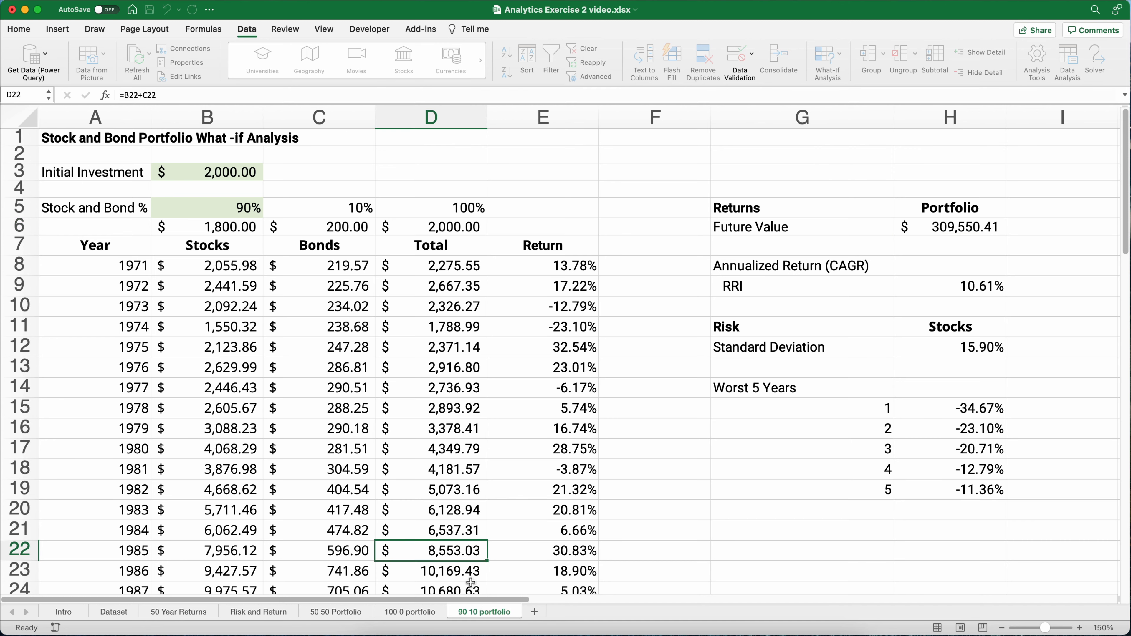
Step: Create a copy of the 90 10 portfolio sheet at the end of the workbook
right_click(478, 616)
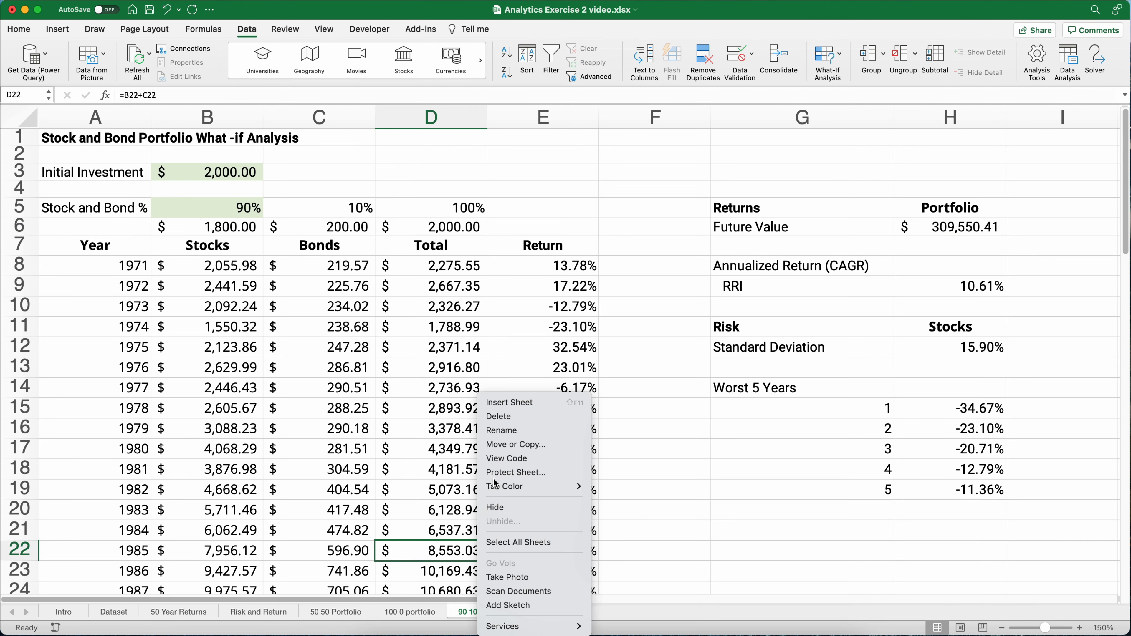
left_click(506, 447)
scroll(477, 483, "down", 1)
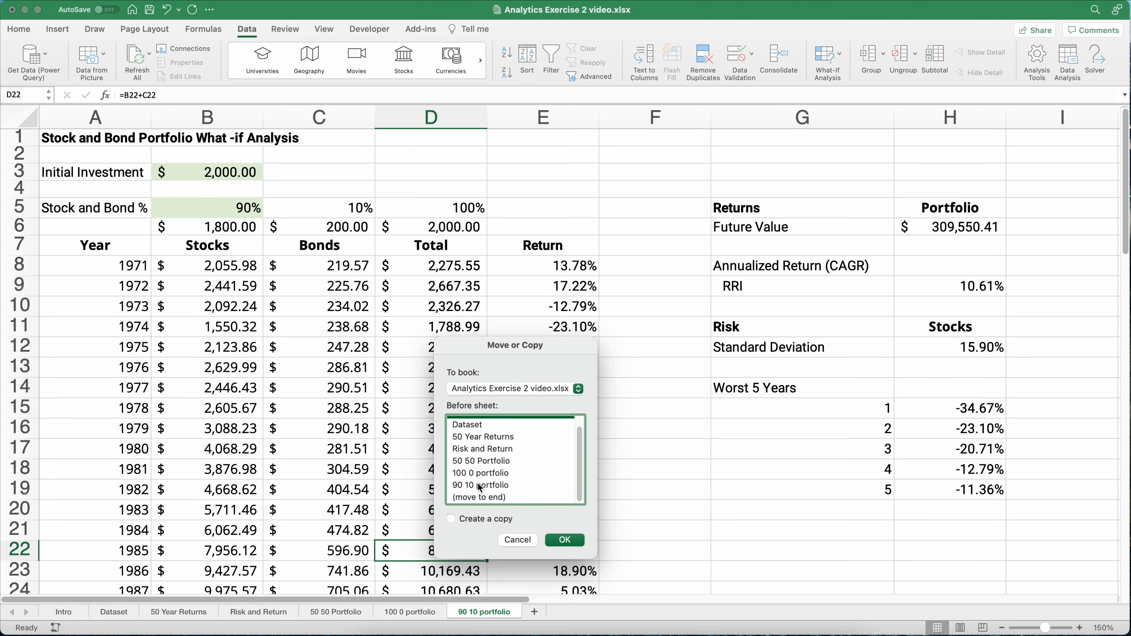
left_click(473, 498)
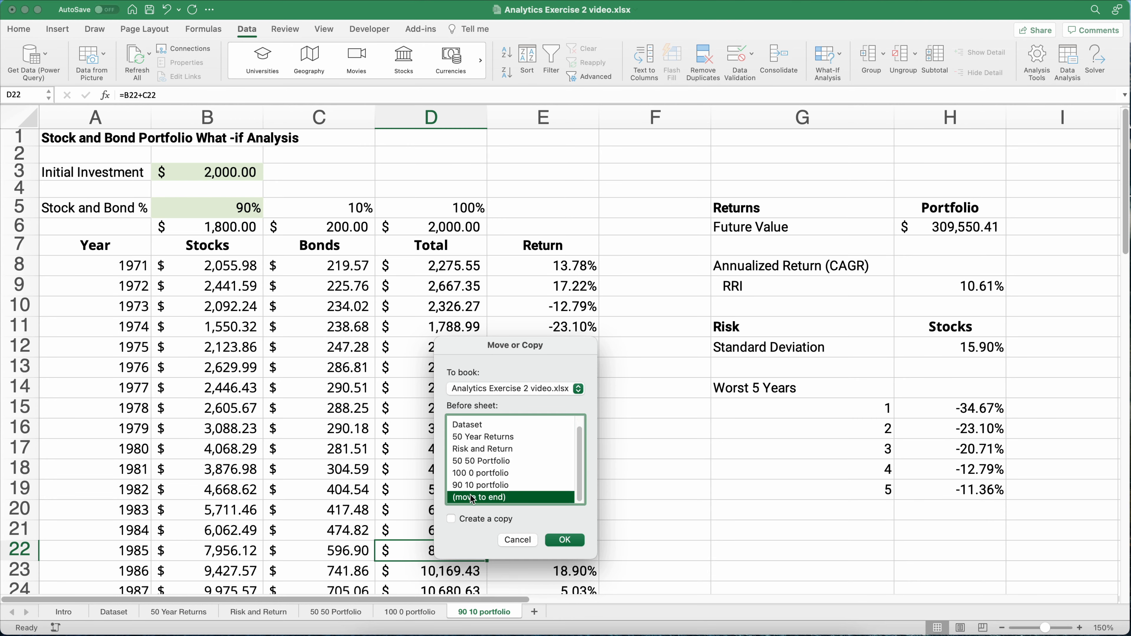
left_click(563, 541)
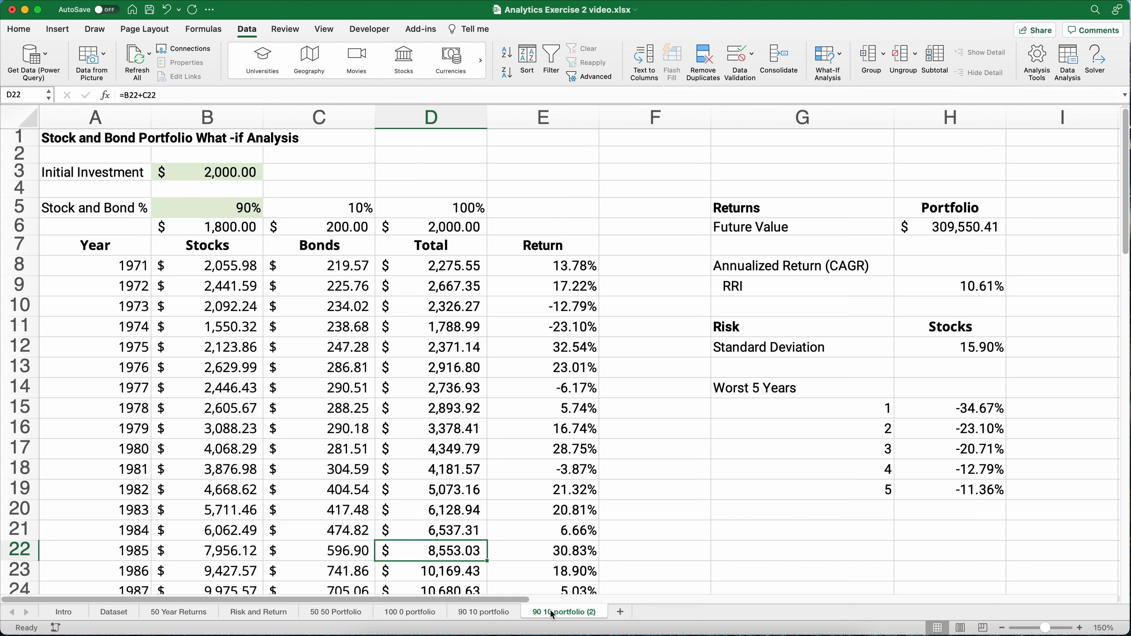
Step: Set the stock percentage in B5 of the new copy to 70% and rename the sheet as 70 30 portfolio
left_click(247, 207)
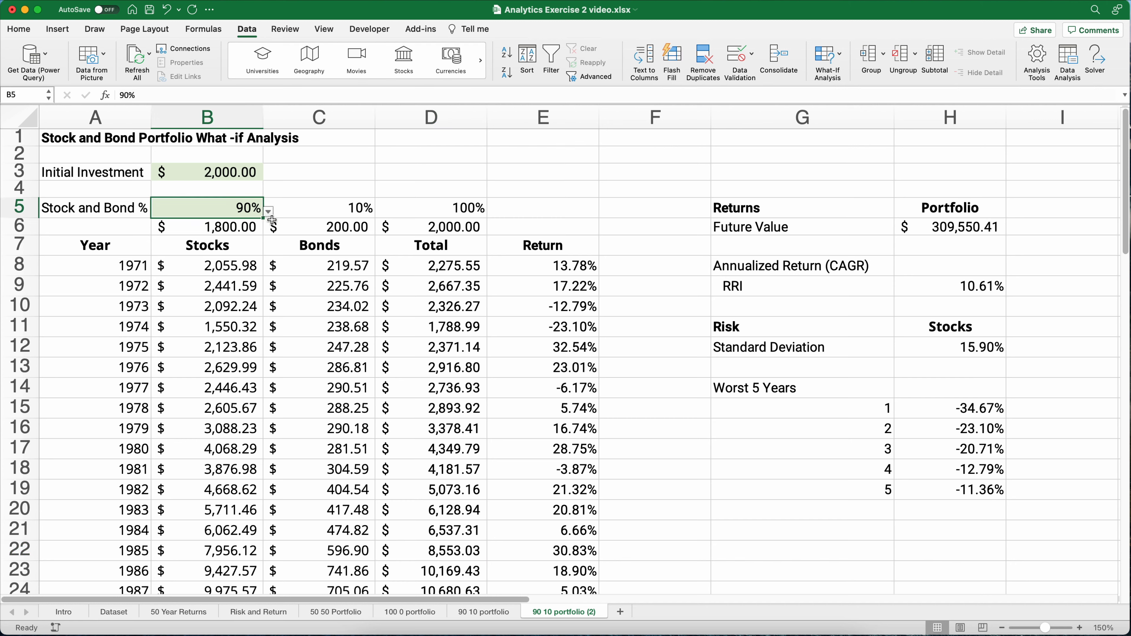
left_click(269, 211)
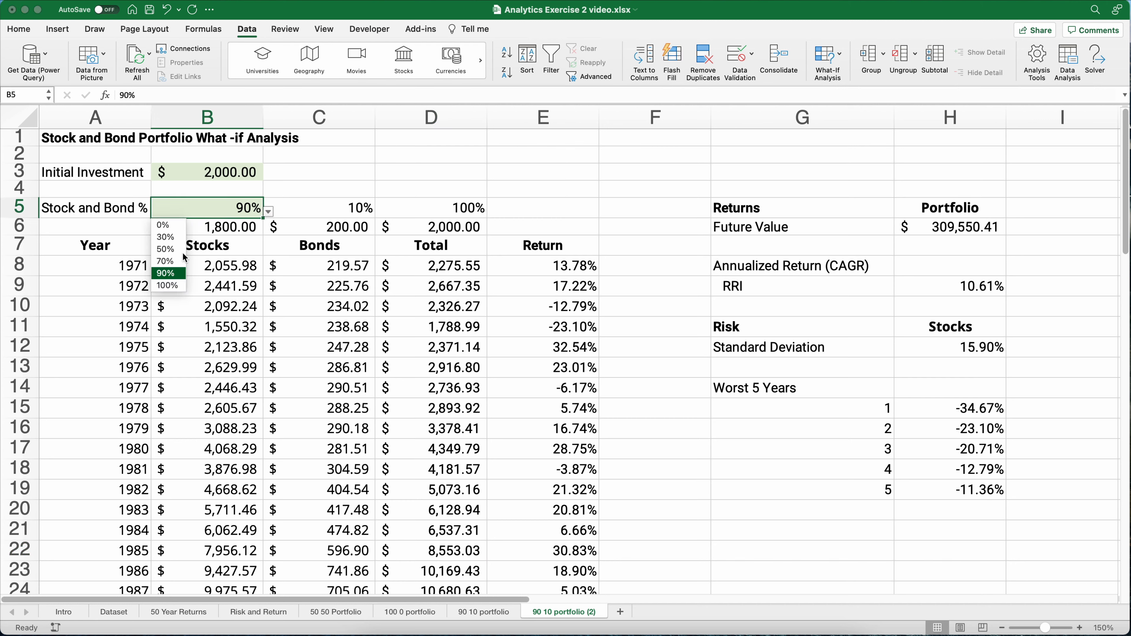
left_click(175, 261)
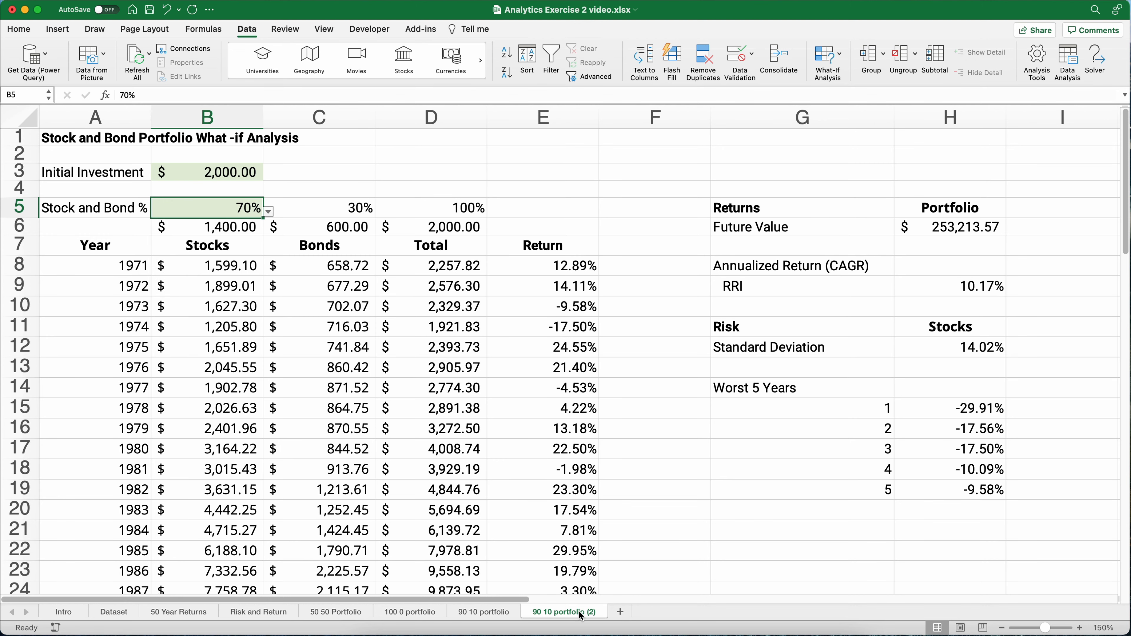
double_click(550, 613)
type("70")
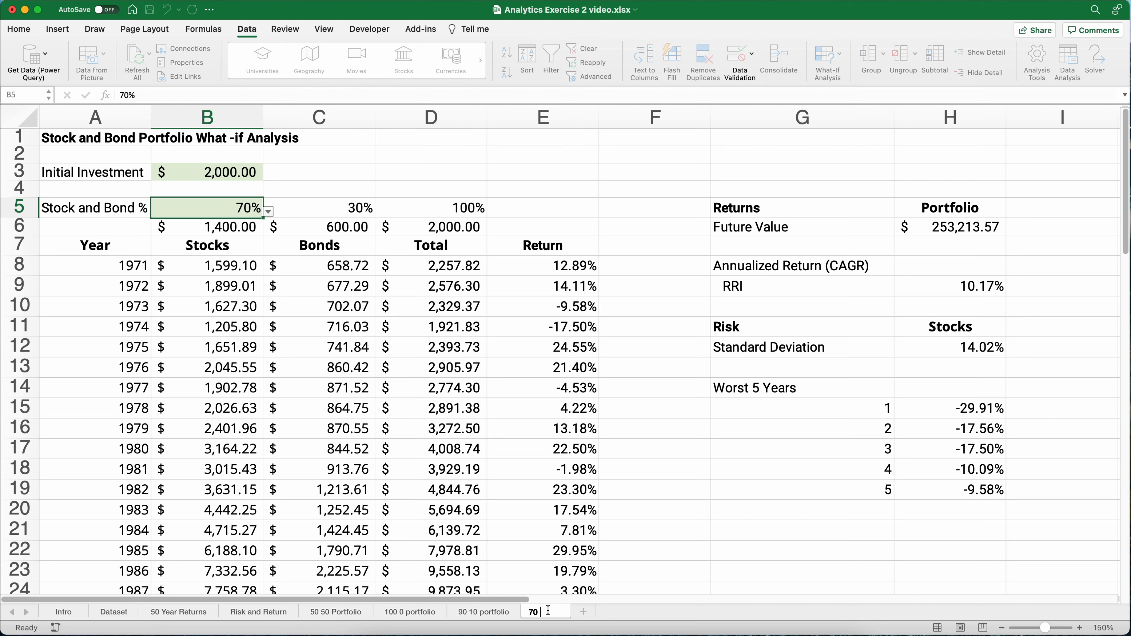
type(" 30 portfolio")
left_click(634, 471)
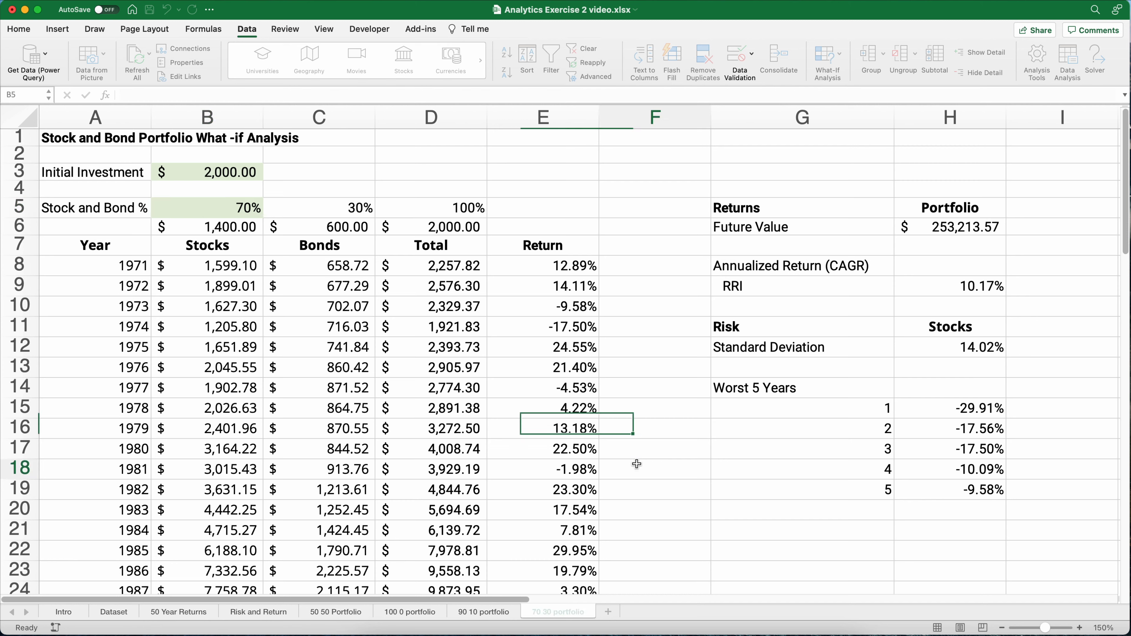
Step: Compare the return and risk figures on the 100 0, 90 10 and 70 30 portfolio sheets
left_click(417, 614)
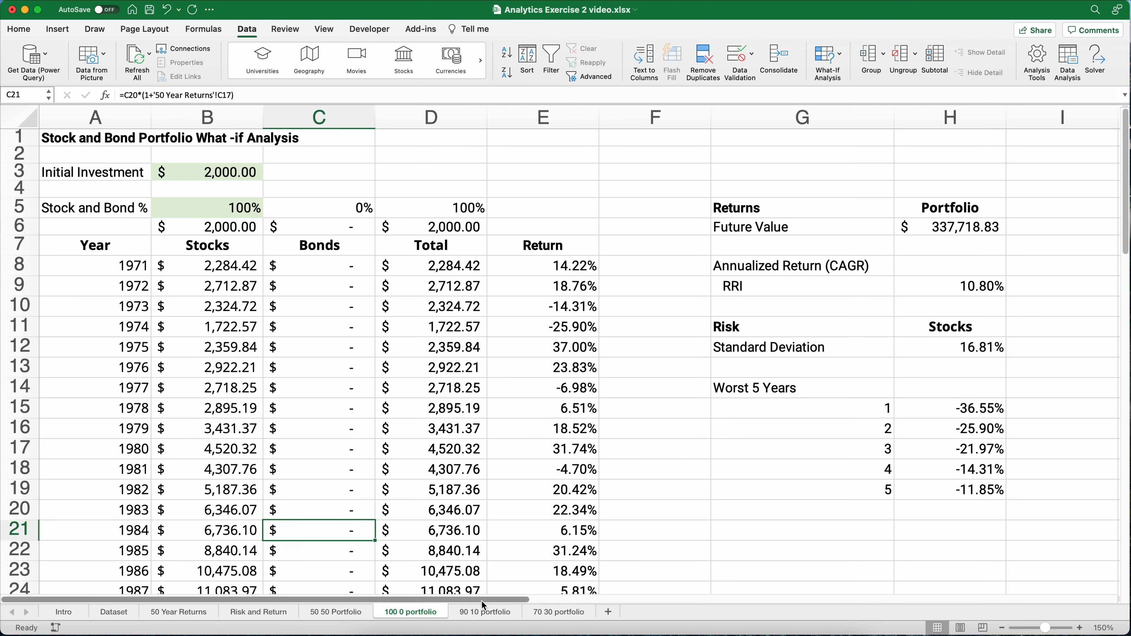
left_click(483, 608)
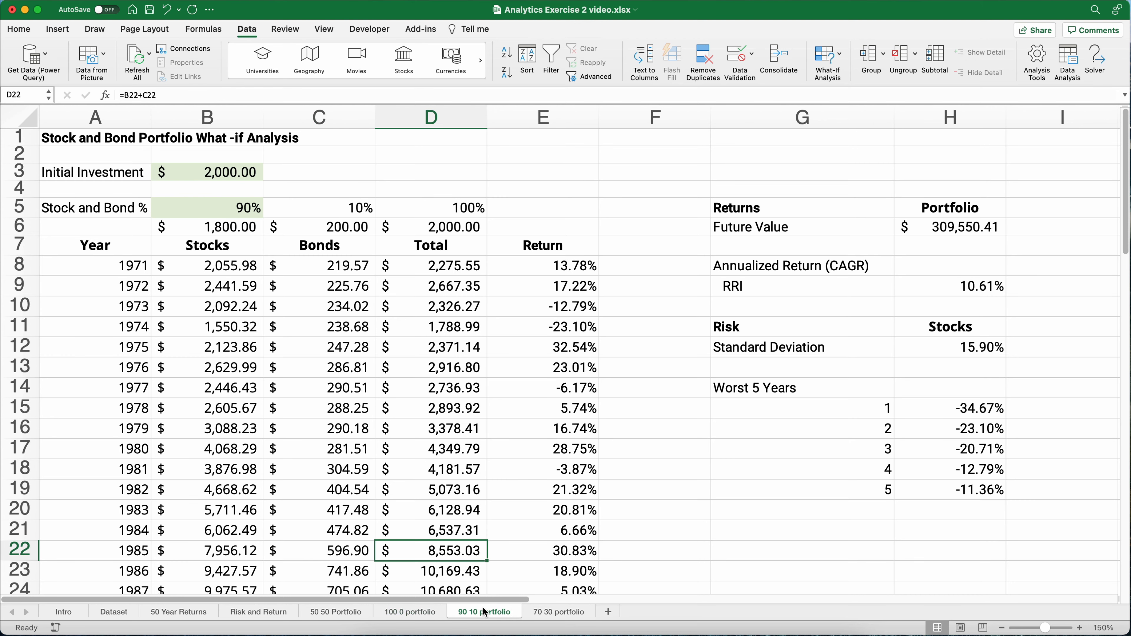
left_click(571, 613)
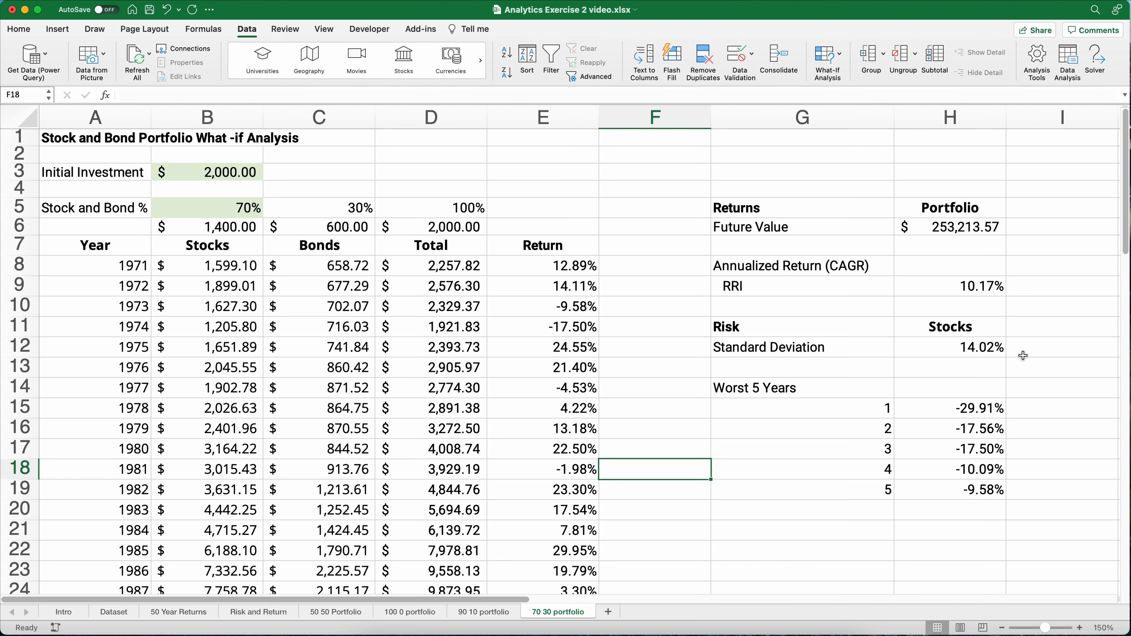
Step: Create a copy of the 70 30 portfolio sheet at the end of the workbook
right_click(571, 613)
left_click(610, 449)
scroll(584, 485, "down", 2)
left_click(577, 494)
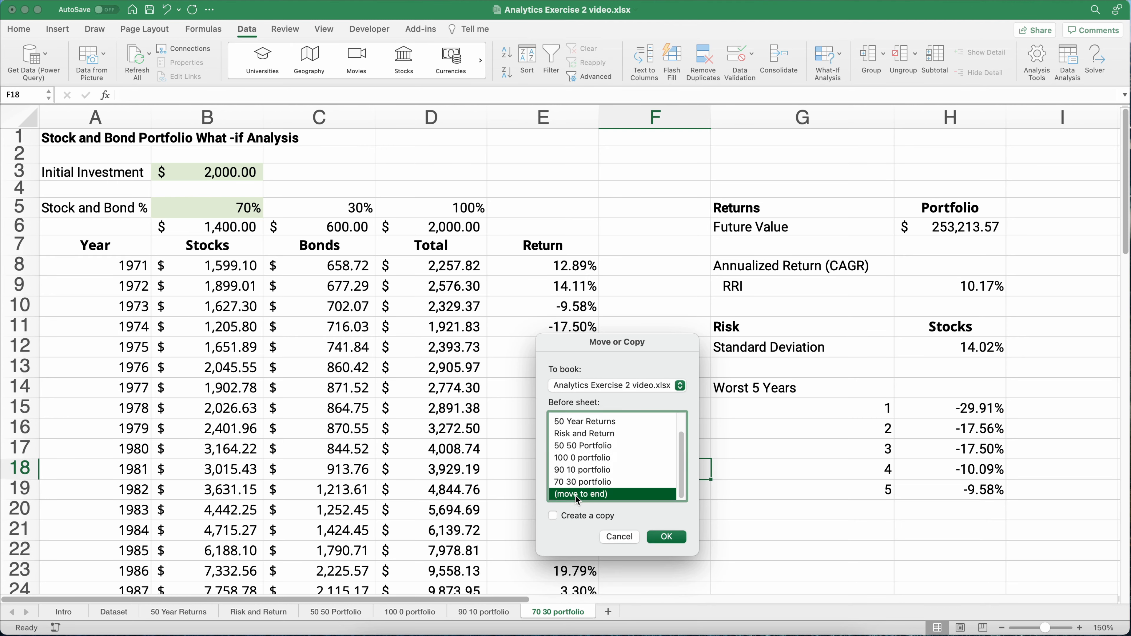
left_click(667, 537)
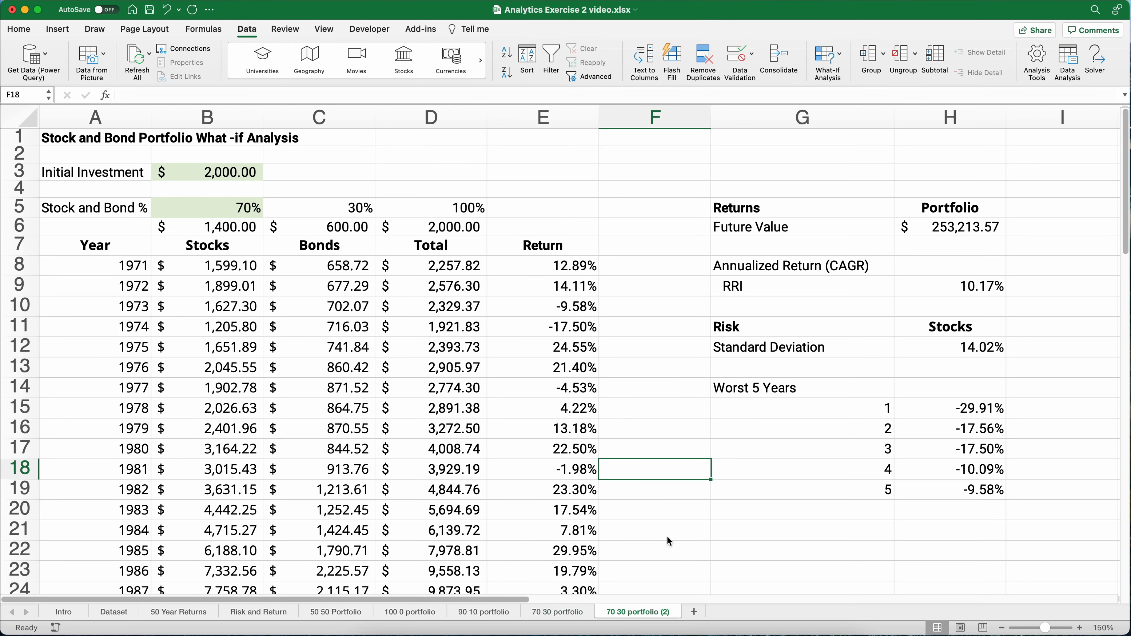
Step: Rename the copied 70 30 portfolio sheet as 50 50 portfolio 2
double_click(631, 611)
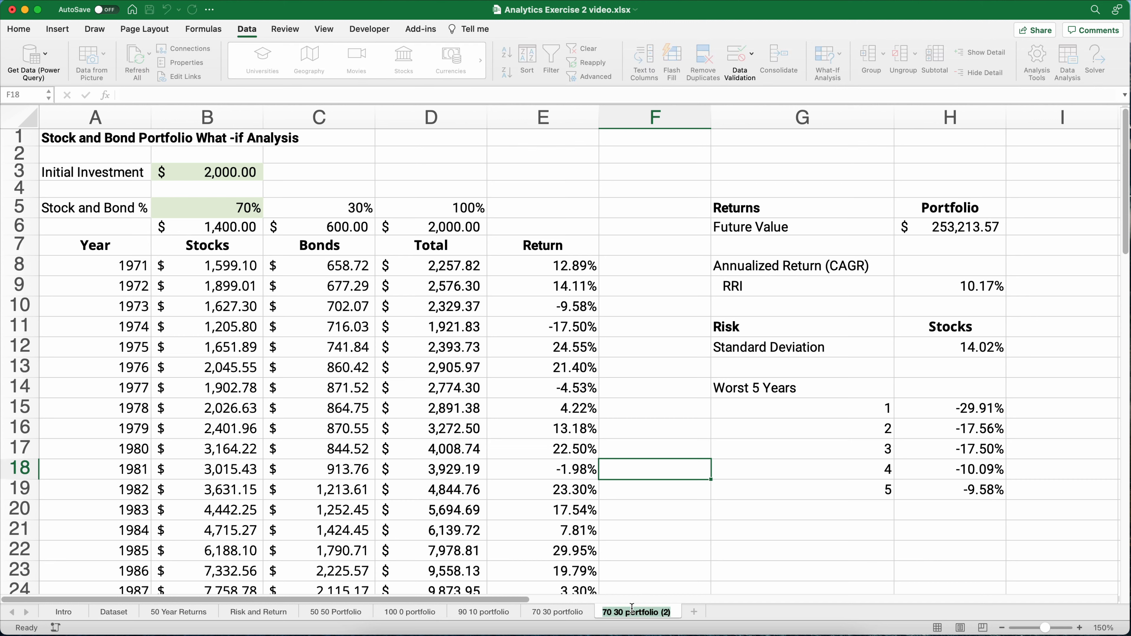
type("5")
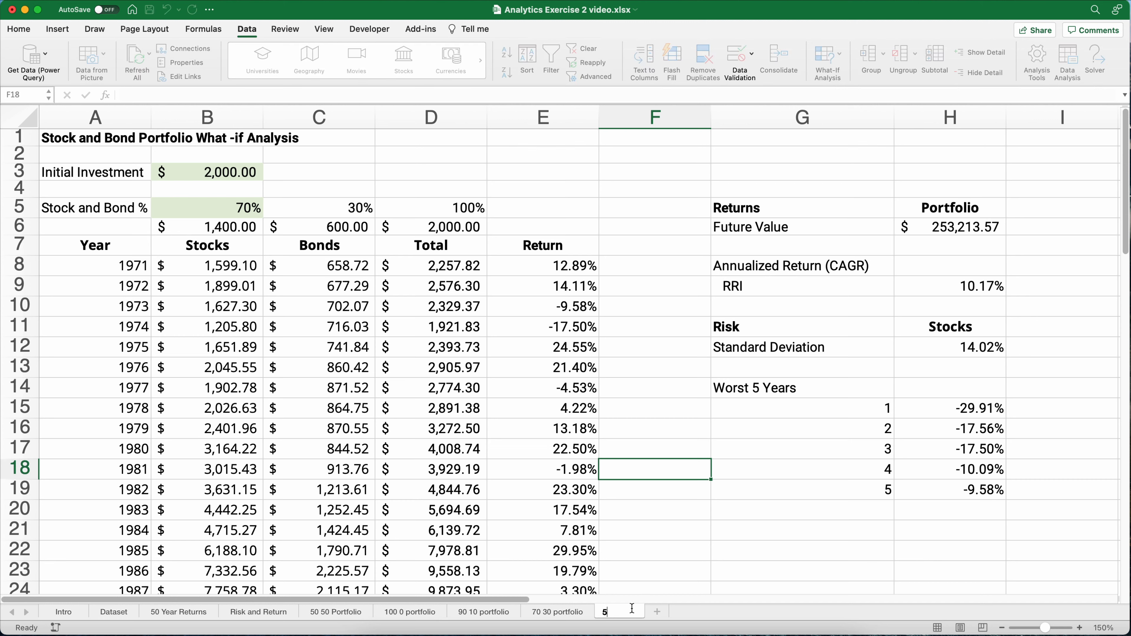
type("0 50 portfolio")
key("Return")
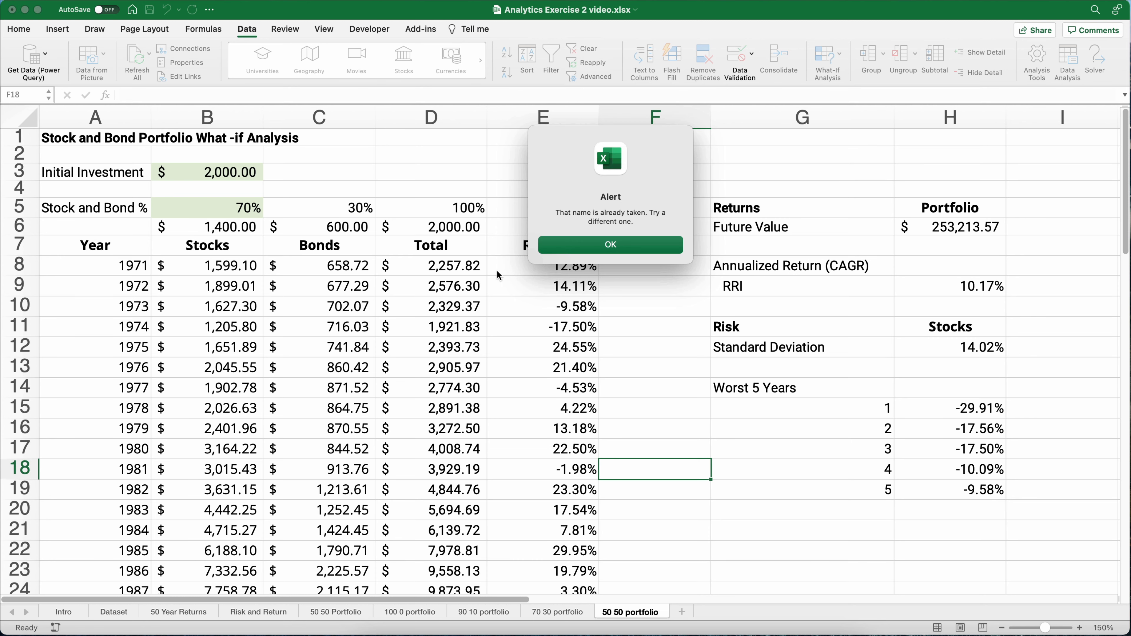
left_click(610, 245)
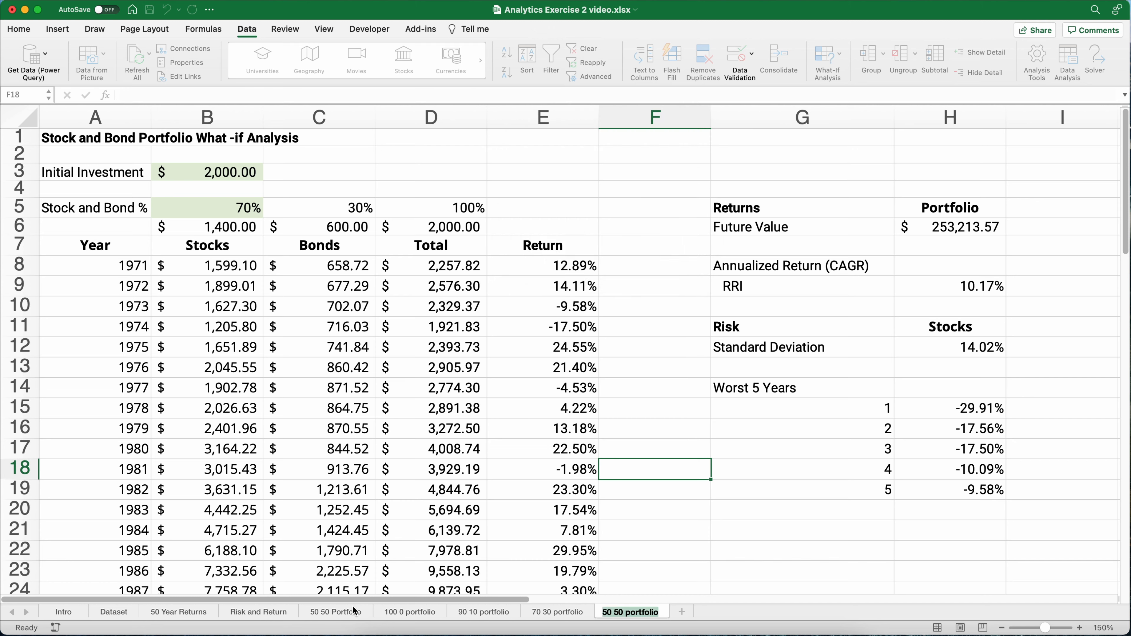
left_click(659, 612)
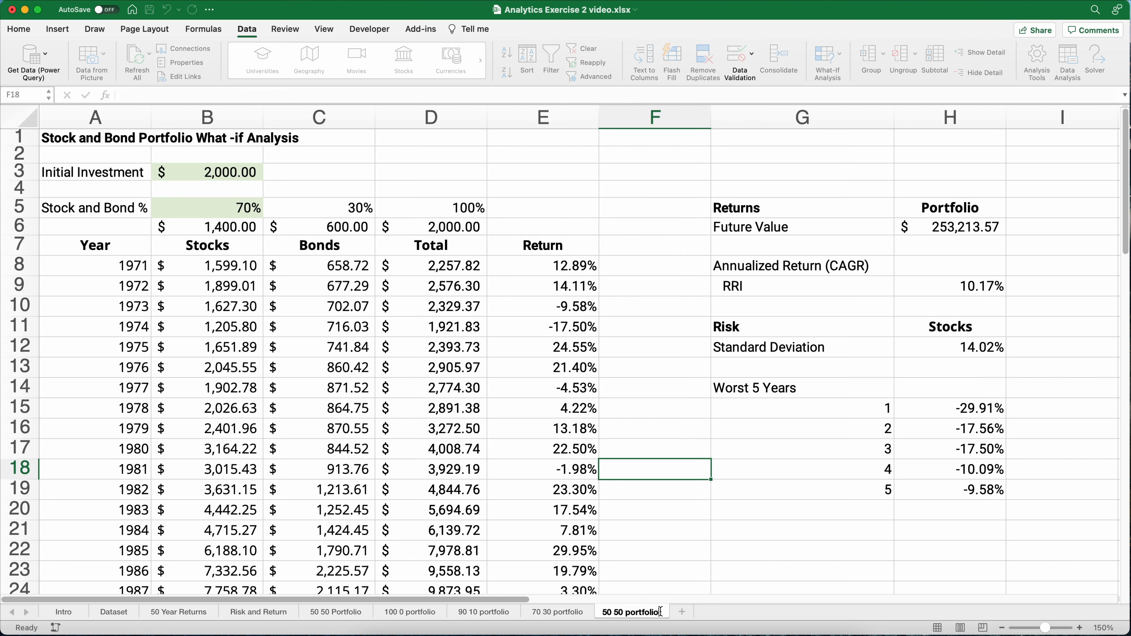
type("2")
left_click(687, 569)
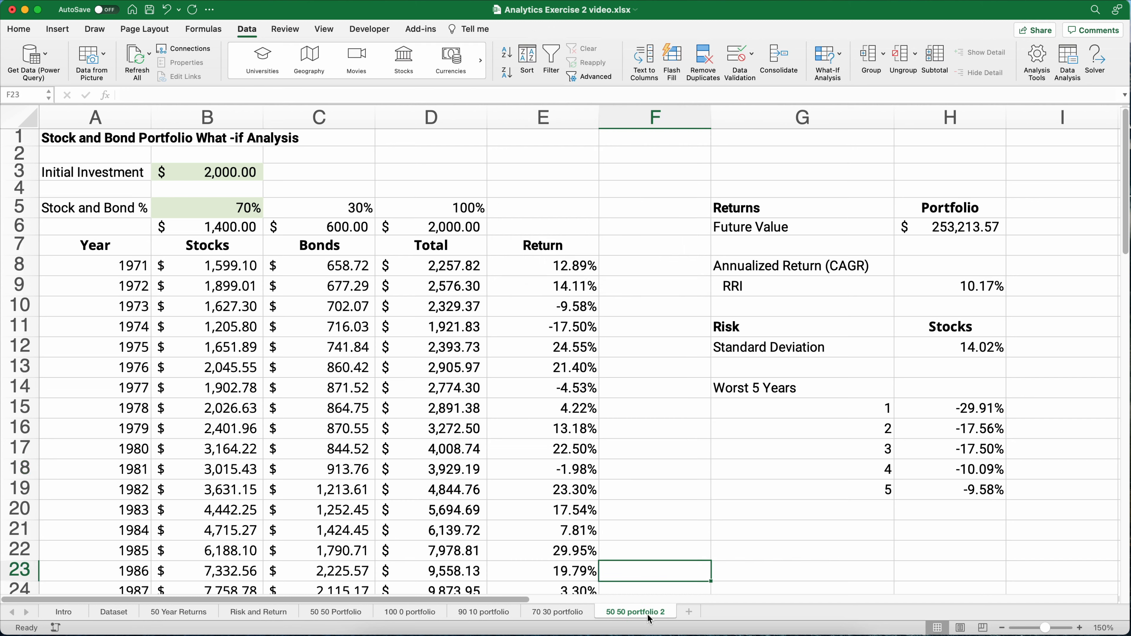
Step: Set the stock percentage in B5 of the 50 50 portfolio 2 sheet to 50%
left_click(246, 208)
left_click(268, 212)
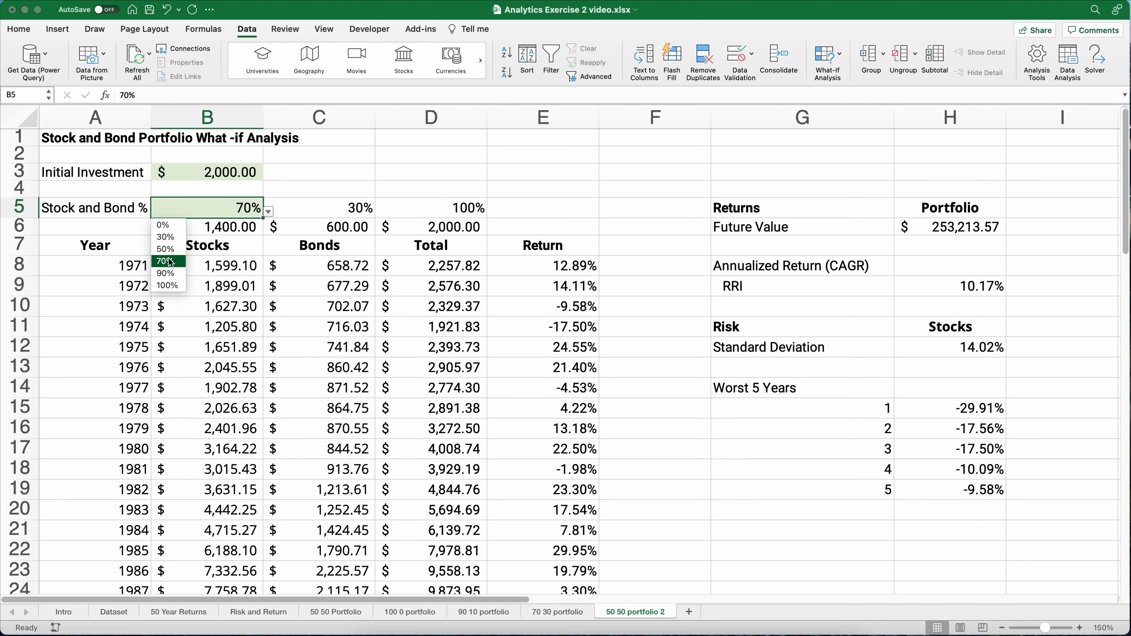
left_click(165, 249)
left_click(525, 410)
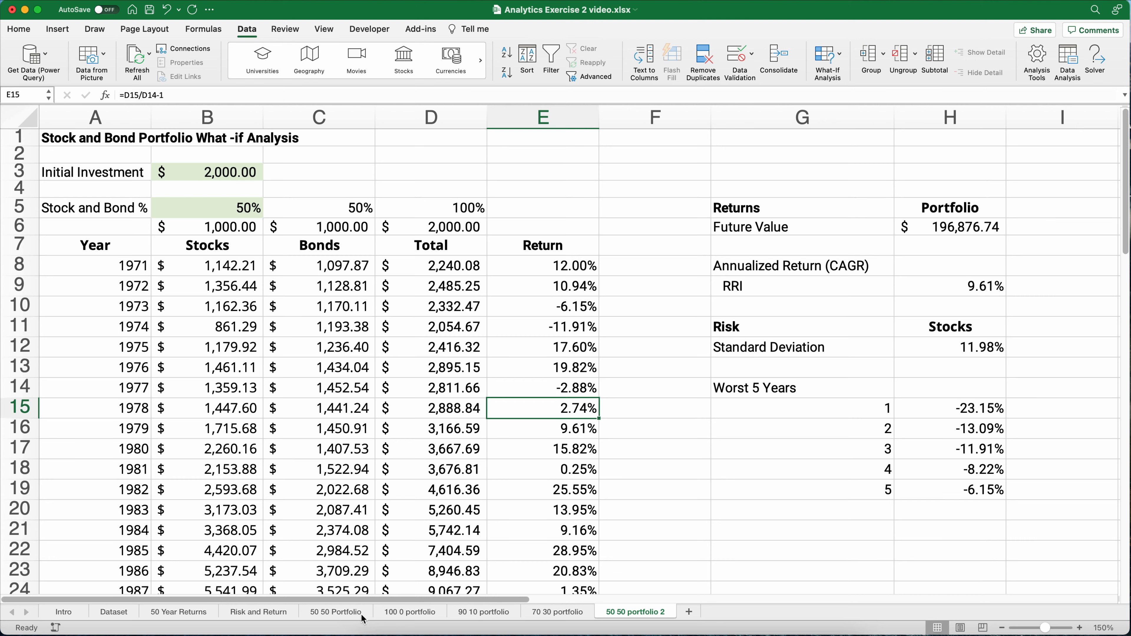
Step: Review future value, annualized return, standard deviation and worst five years across the 100 0, 90 10, 70 30 and 50 50 portfolio 2 sheets
left_click(387, 615)
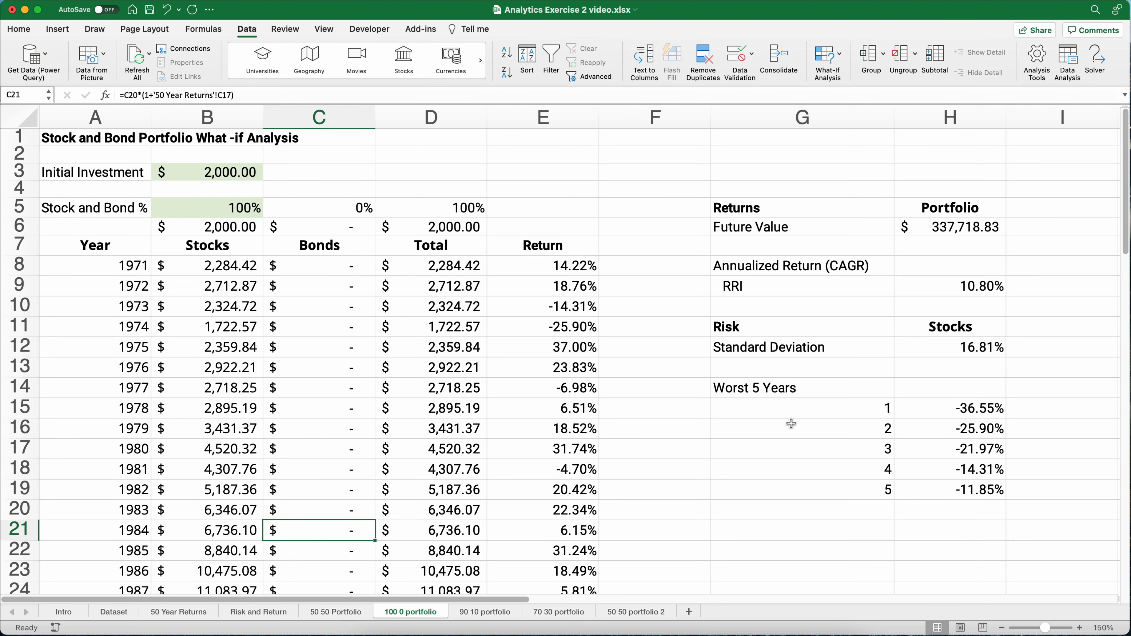
left_click(474, 615)
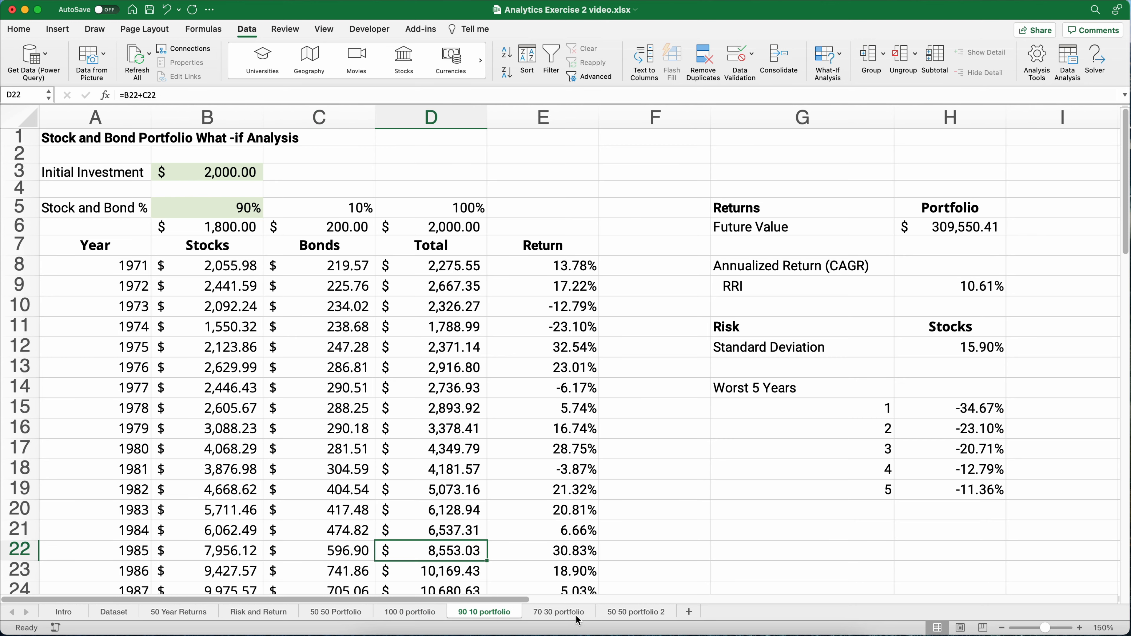
left_click(552, 616)
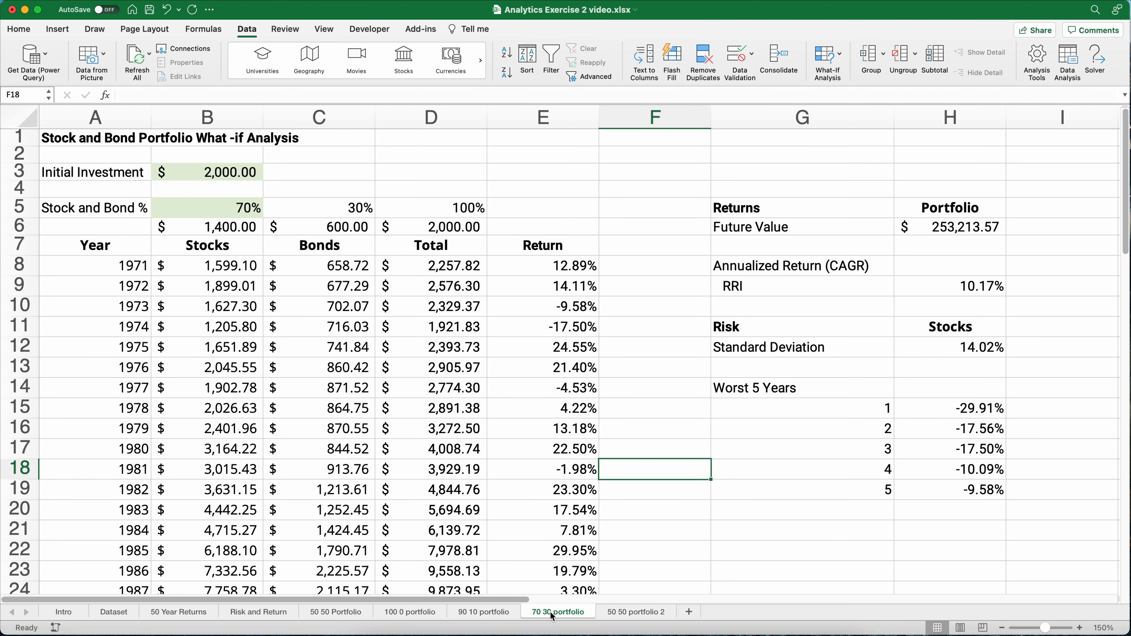
left_click(626, 615)
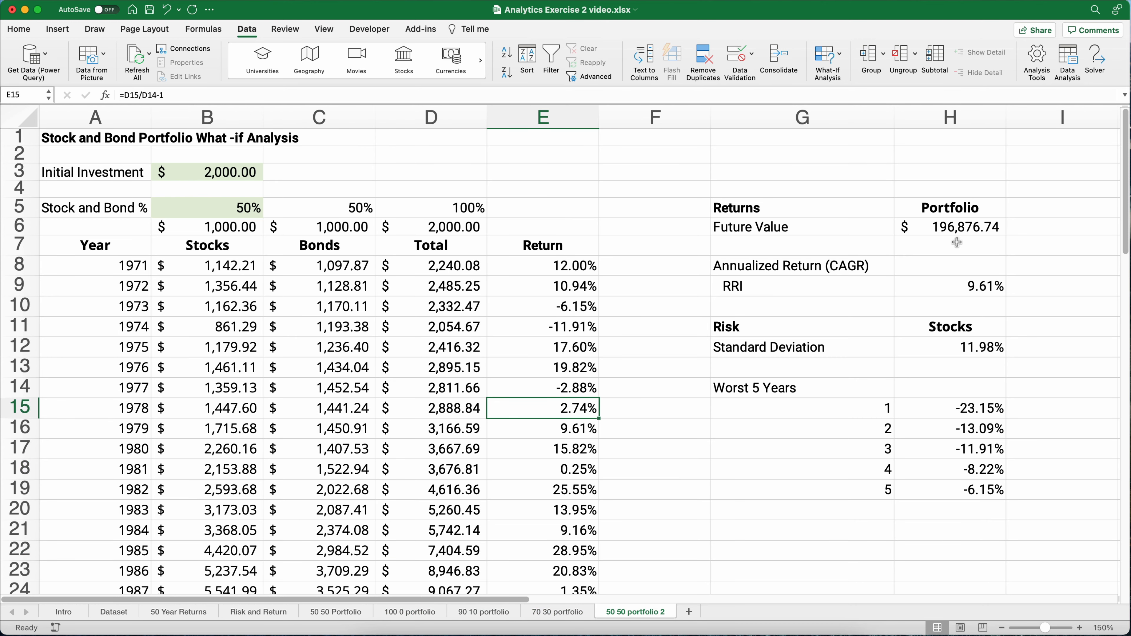